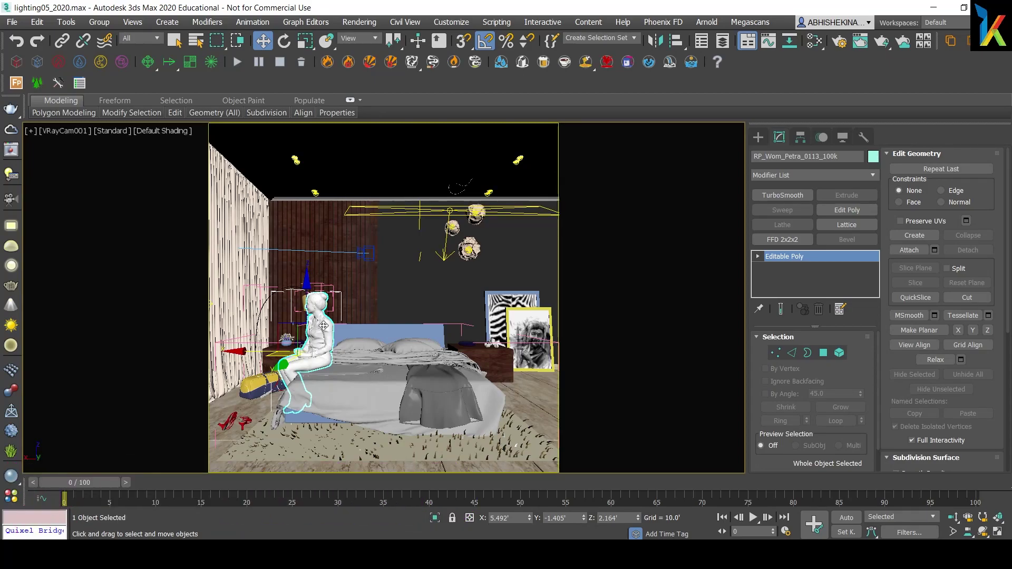
Switch to the perspective view and select the dome light outside the room to show its parameters.
{"action": "key", "text": "p"}
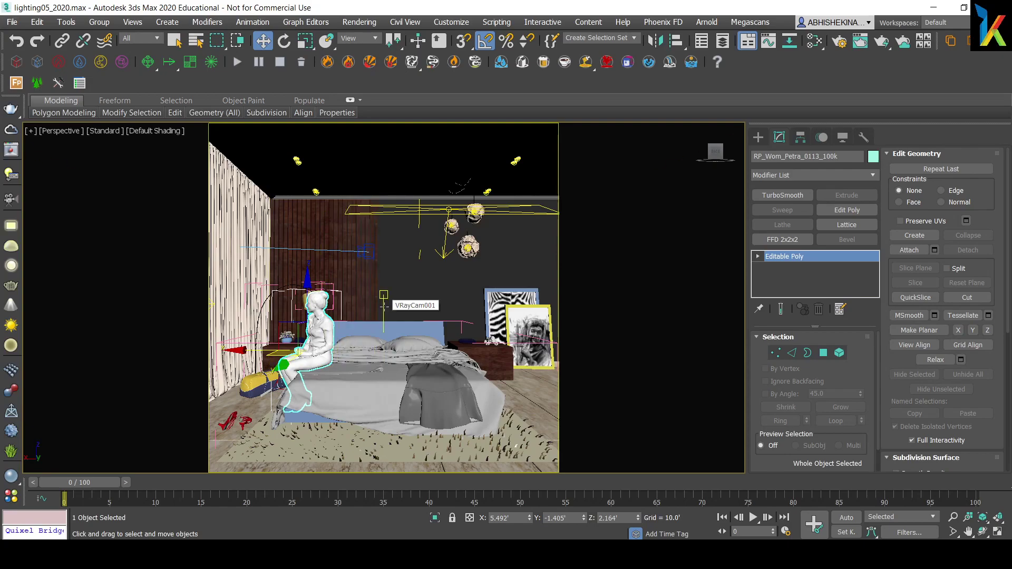
{"action": "scroll", "coordinate": [384, 305], "scroll_direction": "down", "scroll_amount": 10}
{"action": "middle_click_drag", "start_coordinate": [383, 306], "coordinate": [375, 368], "text": "alt"}
{"action": "scroll", "coordinate": [376, 367], "scroll_direction": "down", "scroll_amount": 3}
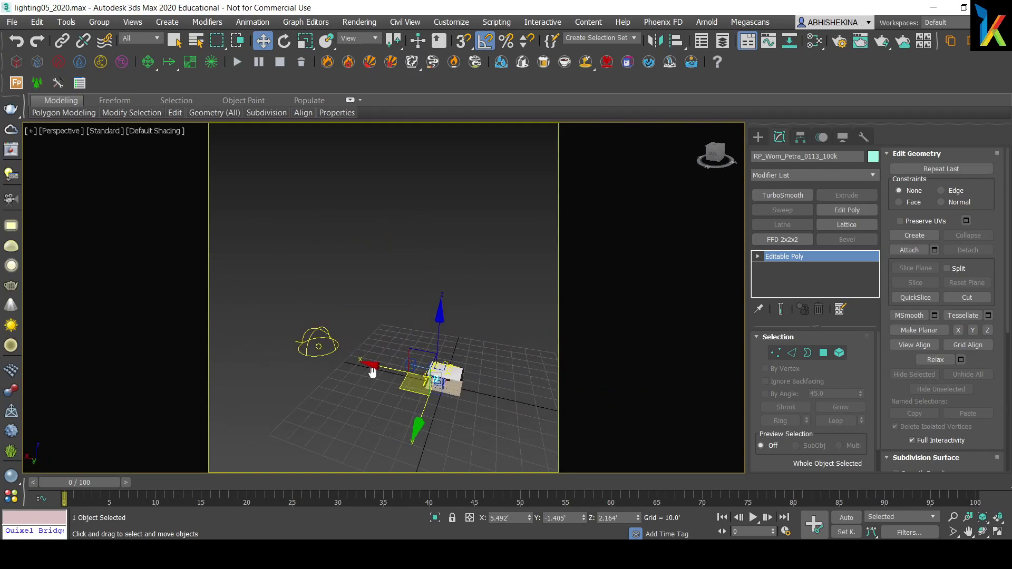
{"action": "left_click_drag", "start_coordinate": [358, 313], "coordinate": [279, 369]}
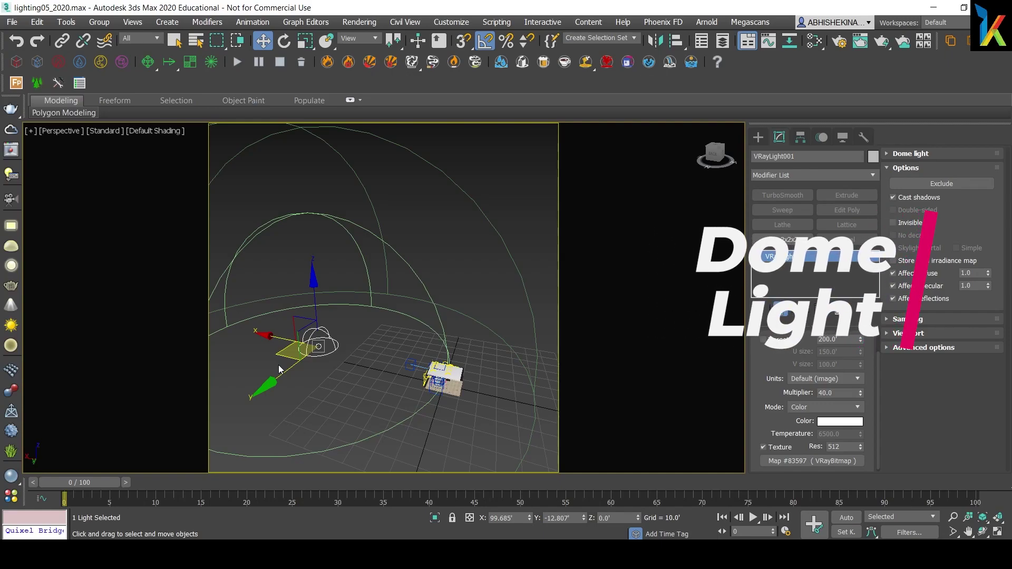
Select the skylight portal light at the room's window opening and view its placement.
{"action": "scroll", "coordinate": [367, 364], "scroll_direction": "up", "scroll_amount": 5}
{"action": "middle_click_drag", "start_coordinate": [367, 363], "coordinate": [325, 334]}
{"action": "scroll", "coordinate": [324, 335], "scroll_direction": "up", "scroll_amount": 4}
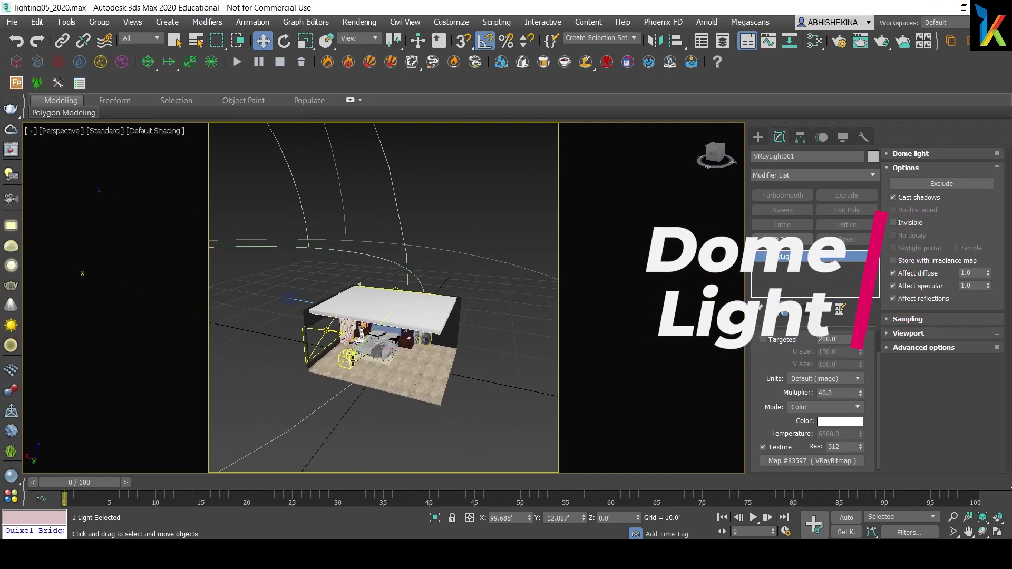
{"action": "left_click", "coordinate": [318, 316]}
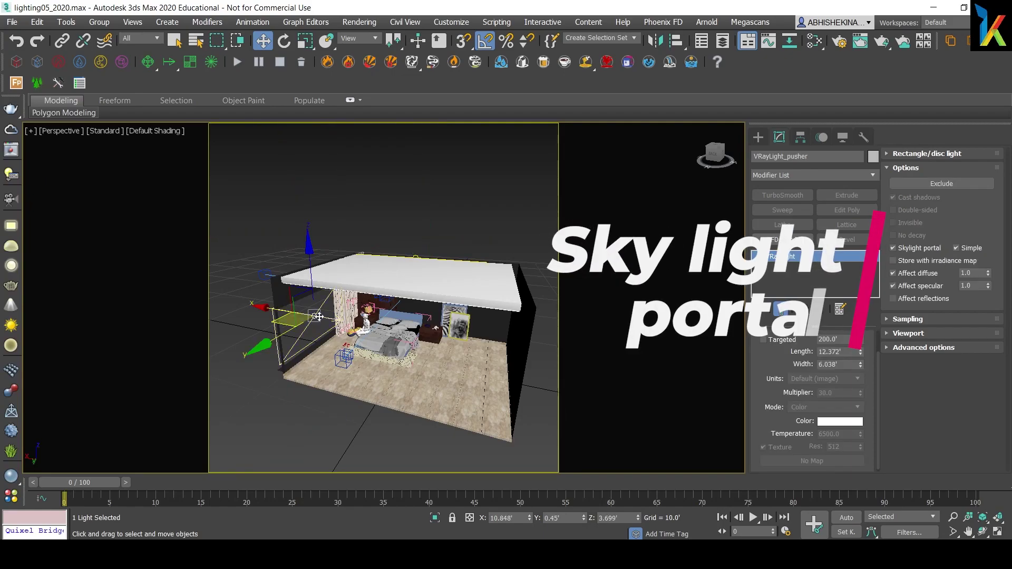
{"action": "middle_click_drag", "start_coordinate": [341, 370], "coordinate": [354, 369], "text": "alt"}
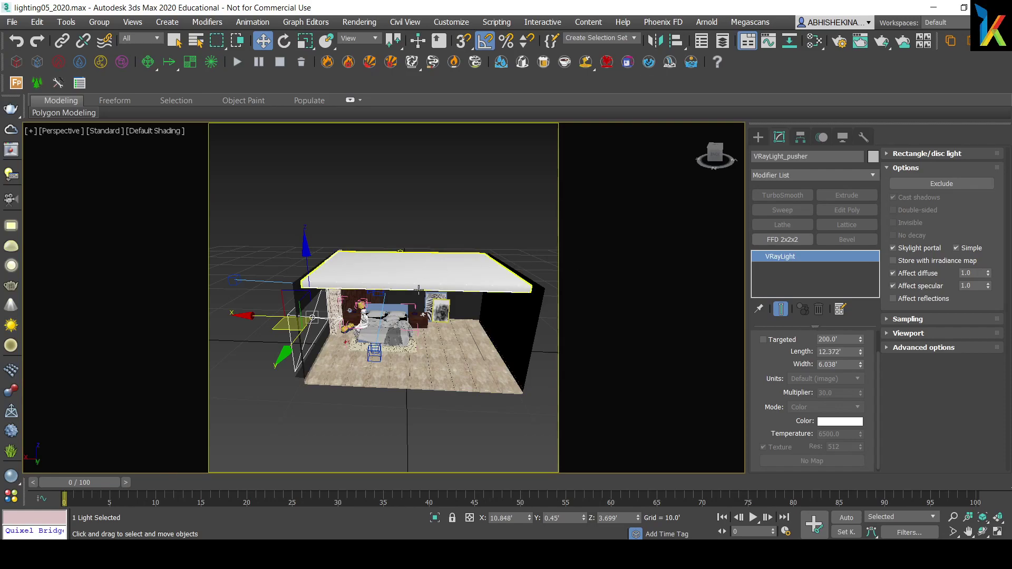
{"action": "middle_click_drag", "start_coordinate": [402, 325], "coordinate": [386, 302]}
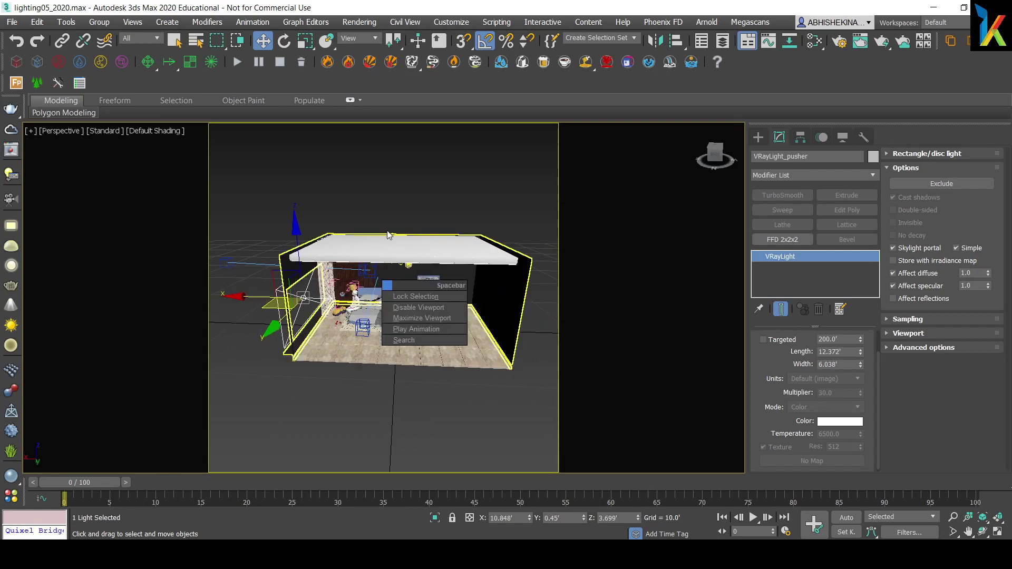
Inspect the small V-Ray spotlights on the bedroom ceiling by selecting them one after another.
{"action": "scroll", "coordinate": [385, 295], "scroll_direction": "up", "scroll_amount": 4}
{"action": "scroll", "coordinate": [411, 274], "scroll_direction": "up", "scroll_amount": 3}
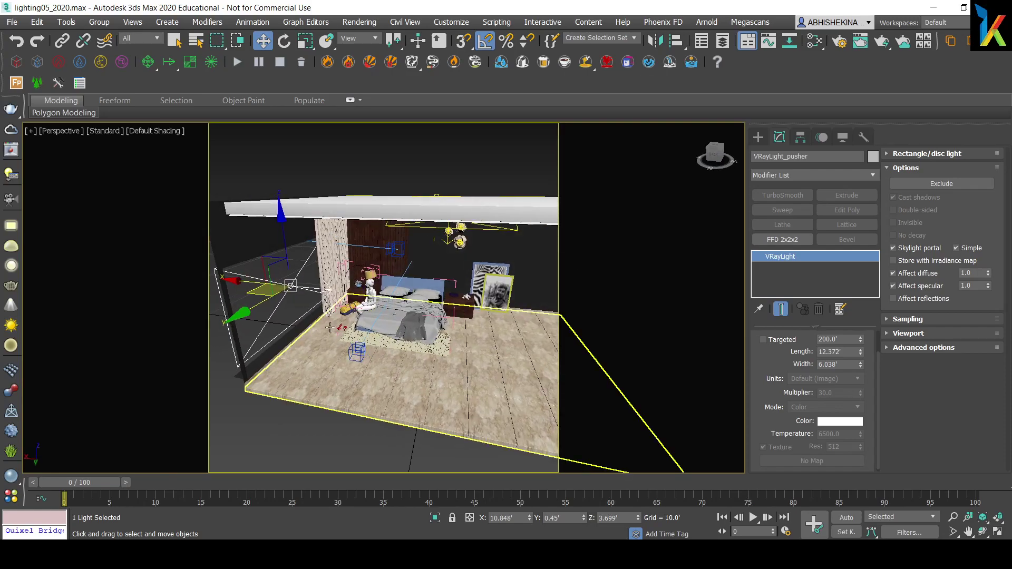
{"action": "scroll", "coordinate": [423, 266], "scroll_direction": "up", "scroll_amount": 5}
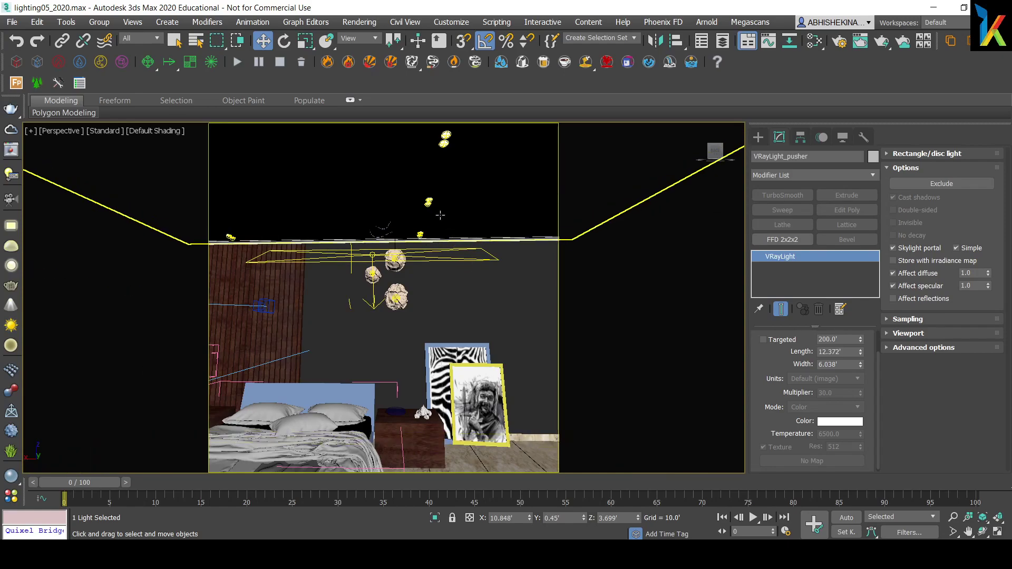
{"action": "left_click", "coordinate": [428, 204]}
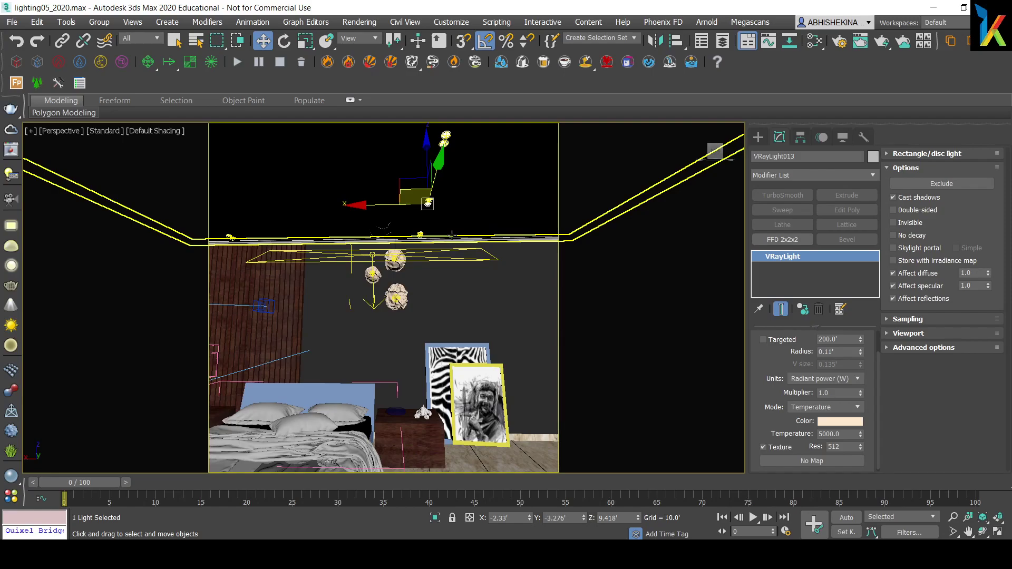
{"action": "left_click", "coordinate": [444, 142]}
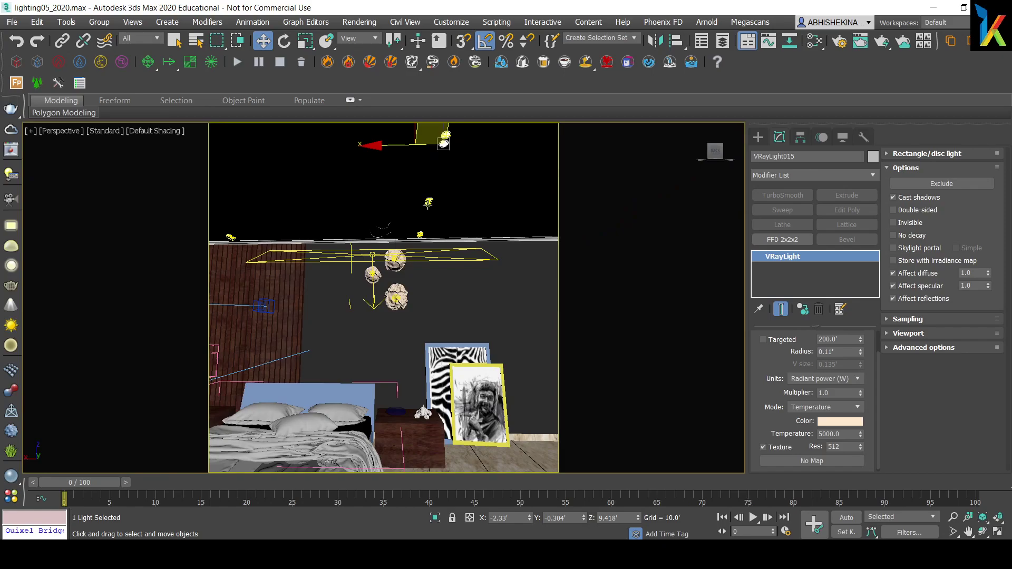
{"action": "left_click", "coordinate": [428, 203]}
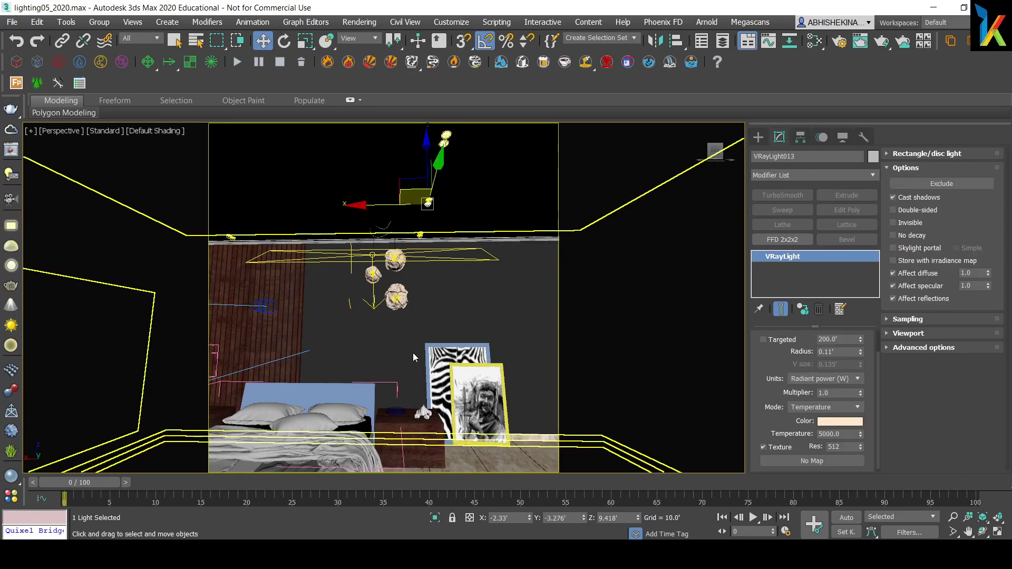
Look through VRayCam002 and return the viewport to VRayCam001.
{"action": "key", "text": "c"}
{"action": "left_click", "coordinate": [453, 192]}
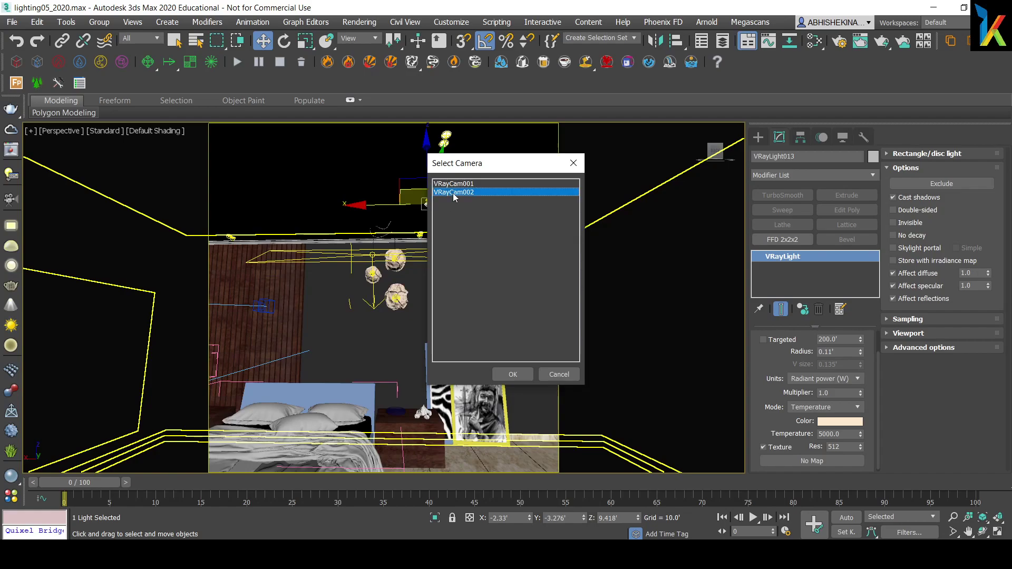
{"action": "left_click", "coordinate": [512, 374]}
{"action": "key", "text": "c"}
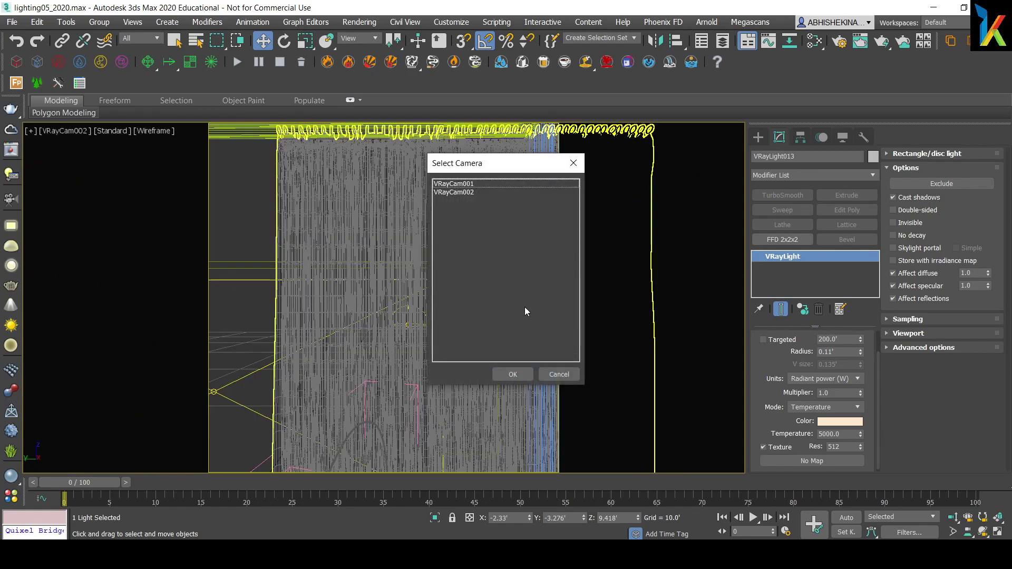
{"action": "left_click", "coordinate": [463, 184]}
{"action": "left_click", "coordinate": [513, 375]}
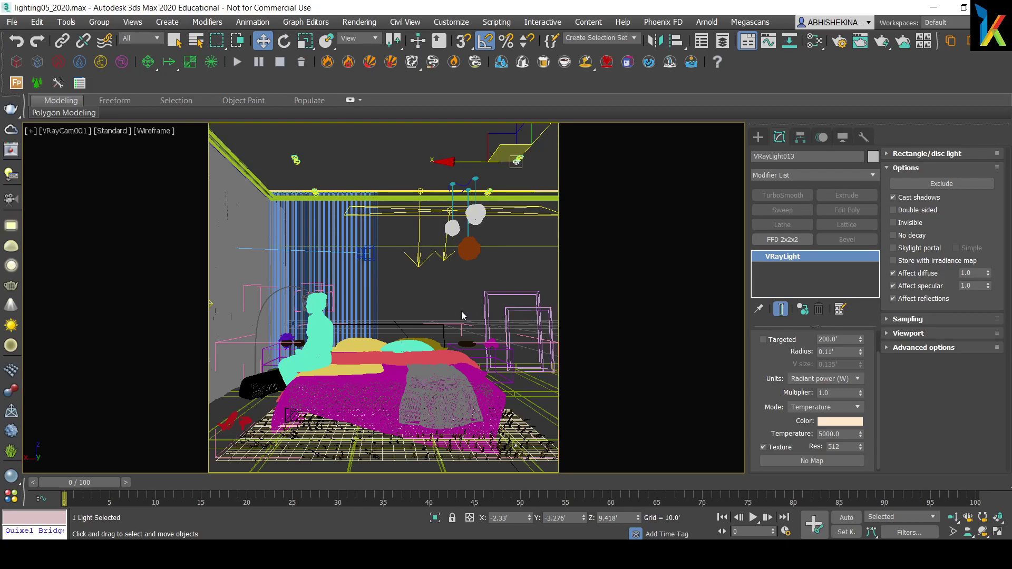
Open Render Setup and show the V-Ray renderer's frame buffer settings.
{"action": "left_click", "coordinate": [842, 47]}
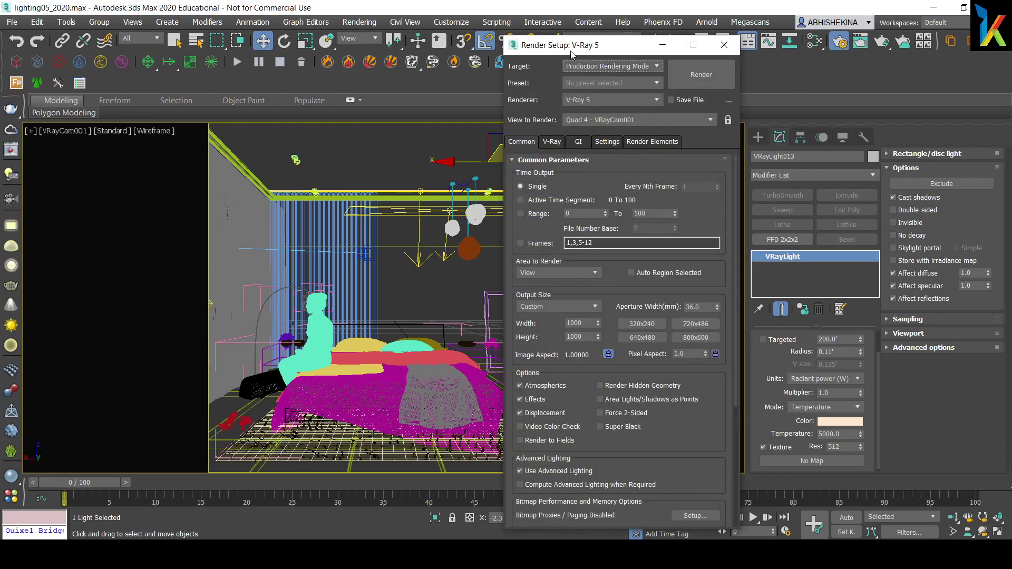
{"action": "left_click_drag", "start_coordinate": [572, 52], "coordinate": [491, 54]}
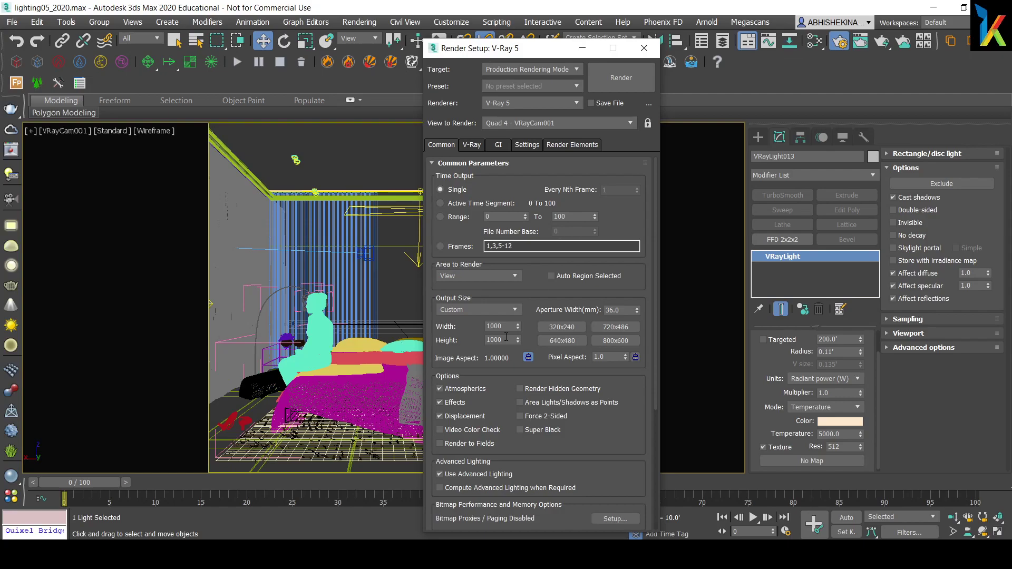
{"action": "left_click", "coordinate": [473, 146]}
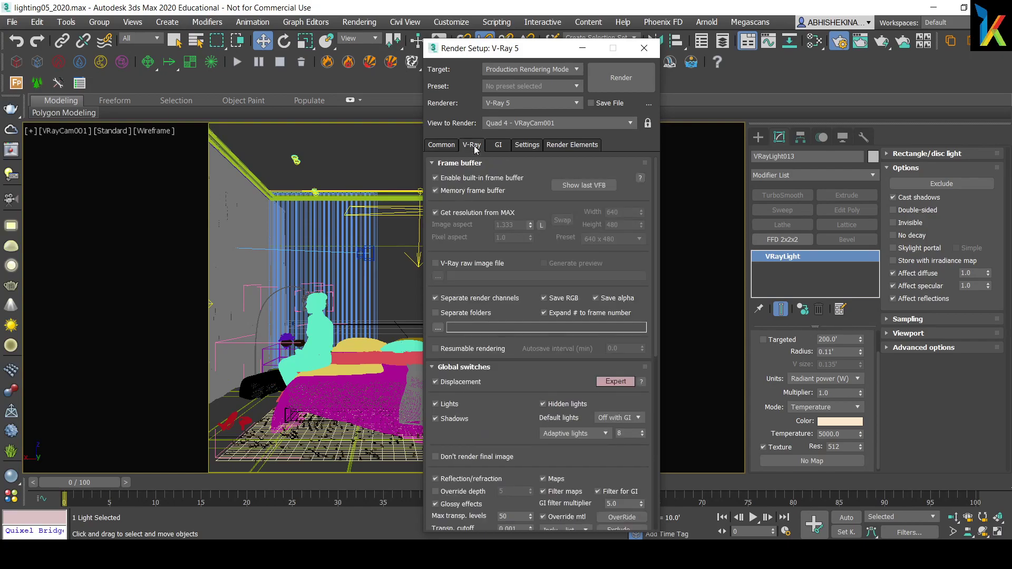
{"action": "left_click", "coordinate": [430, 164]}
{"action": "left_click", "coordinate": [435, 164]}
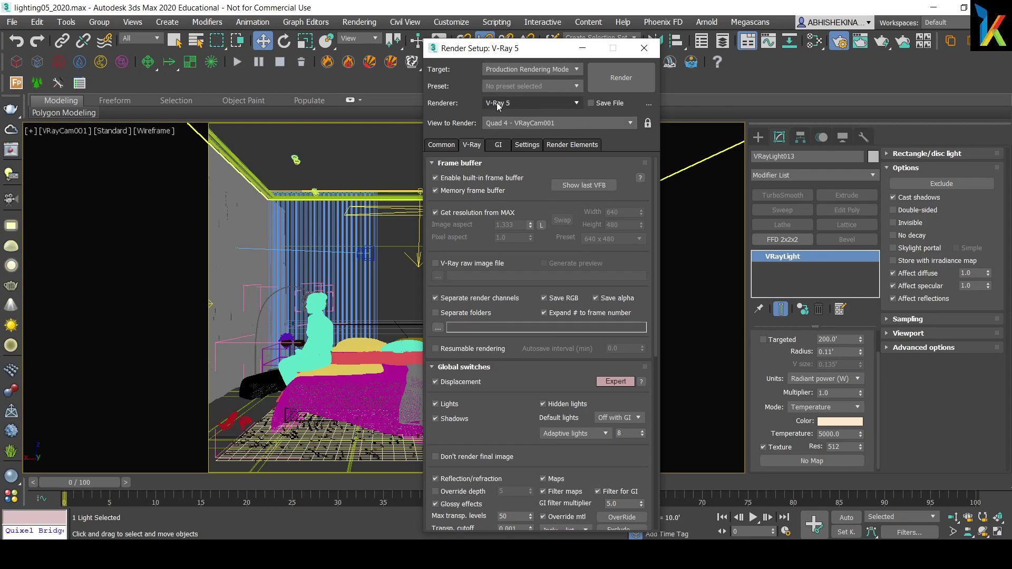
Open the V-Ray Frame Buffer with the last render and arrange it beside the Render Setup window.
{"action": "left_click_drag", "start_coordinate": [504, 49], "coordinate": [501, 123]}
{"action": "left_click", "coordinate": [10, 150]}
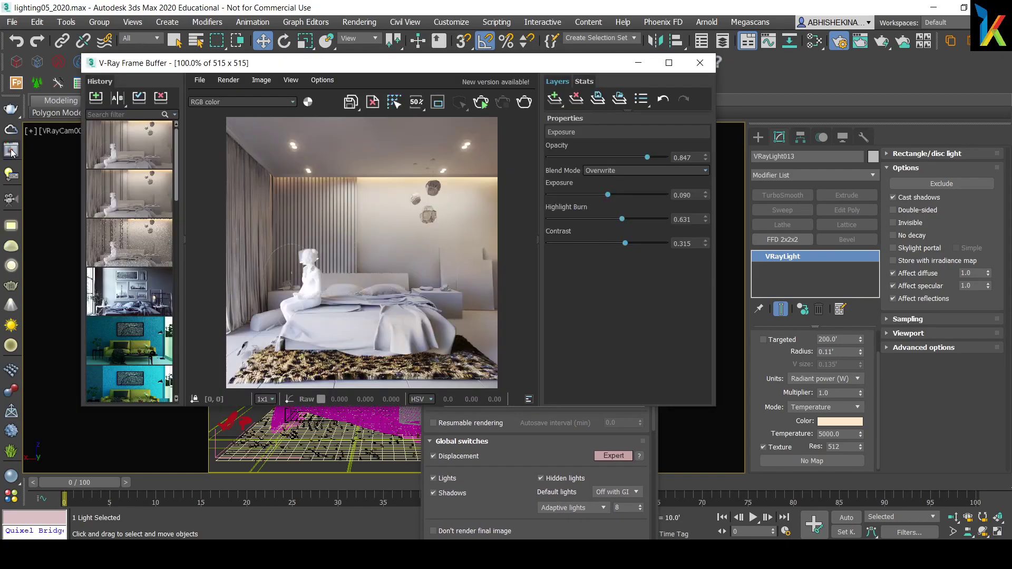
{"action": "left_click_drag", "start_coordinate": [376, 84], "coordinate": [324, 142]}
{"action": "left_click_drag", "start_coordinate": [504, 127], "coordinate": [559, 108]}
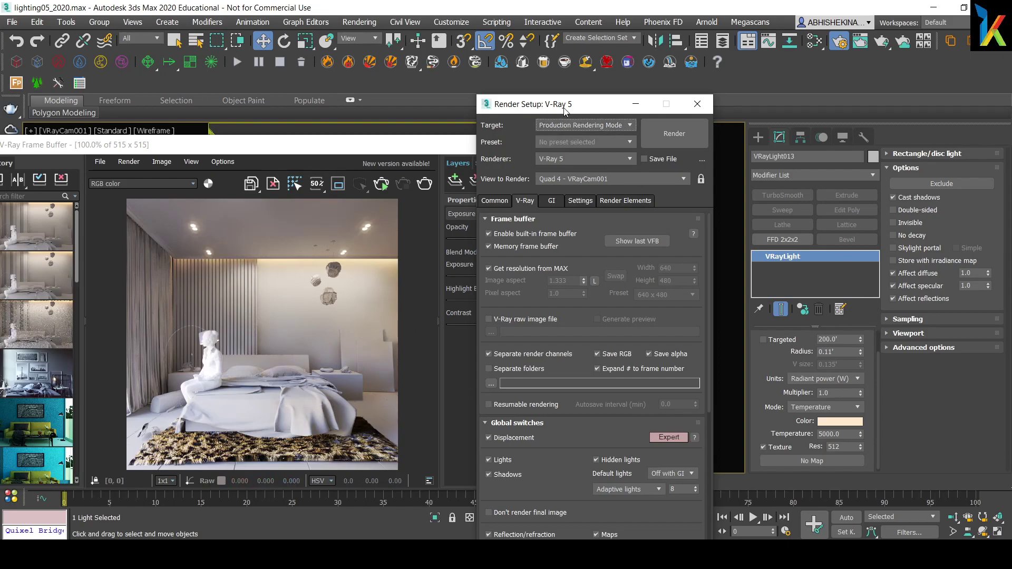
{"action": "left_click_drag", "start_coordinate": [563, 109], "coordinate": [616, 94]}
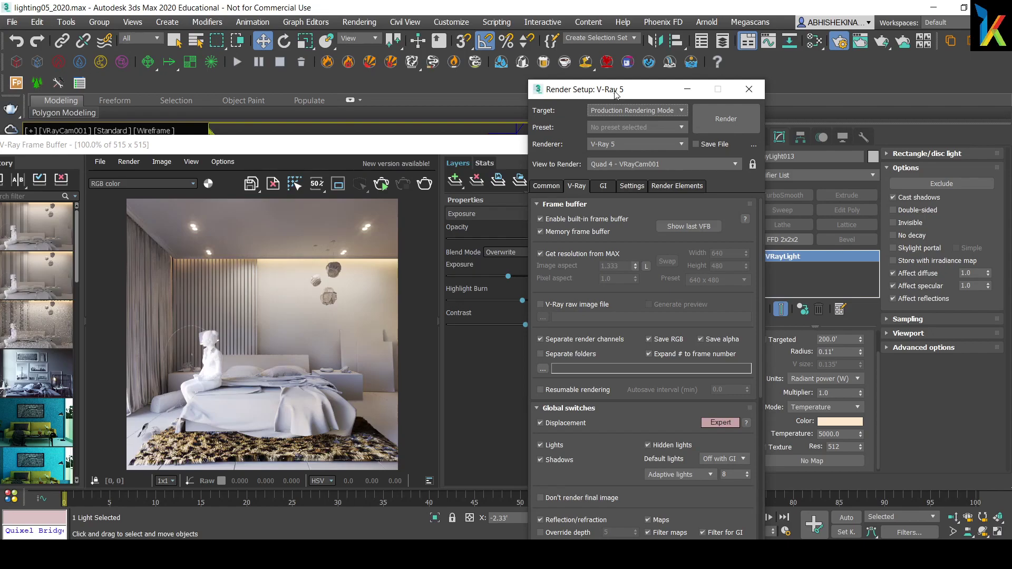
Collapse the frame buffer settings and bring the material override option under Global switches into view beside the render.
{"action": "left_click", "coordinate": [537, 204]}
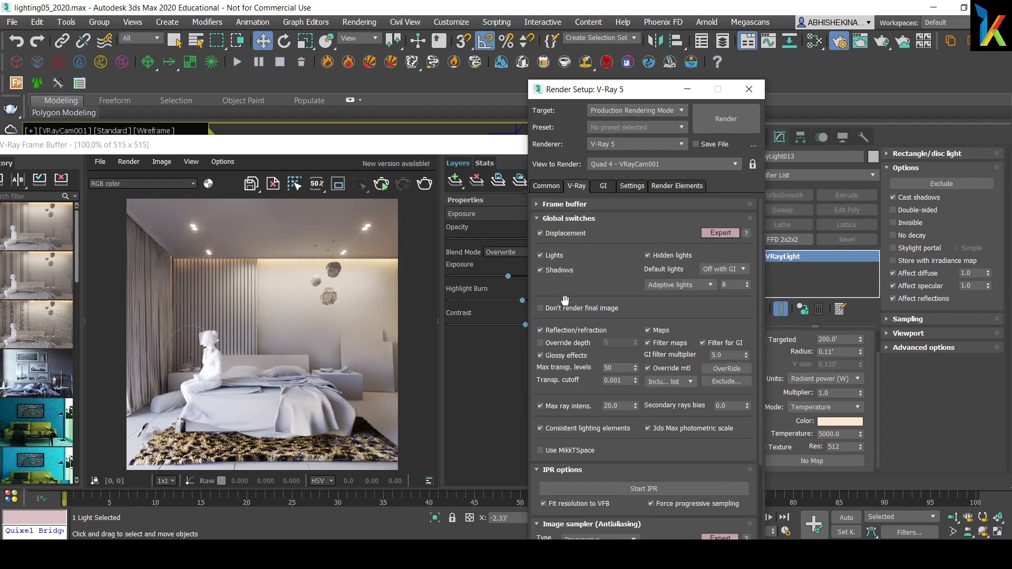
{"action": "scroll", "coordinate": [564, 300], "scroll_direction": "down", "scroll_amount": 1}
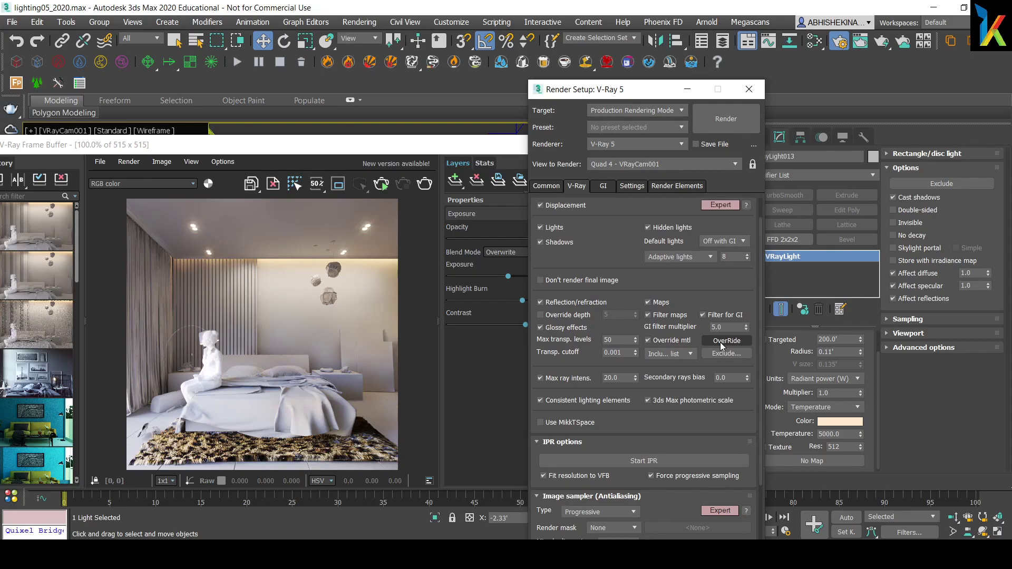
{"action": "left_click_drag", "start_coordinate": [312, 148], "coordinate": [338, 137]}
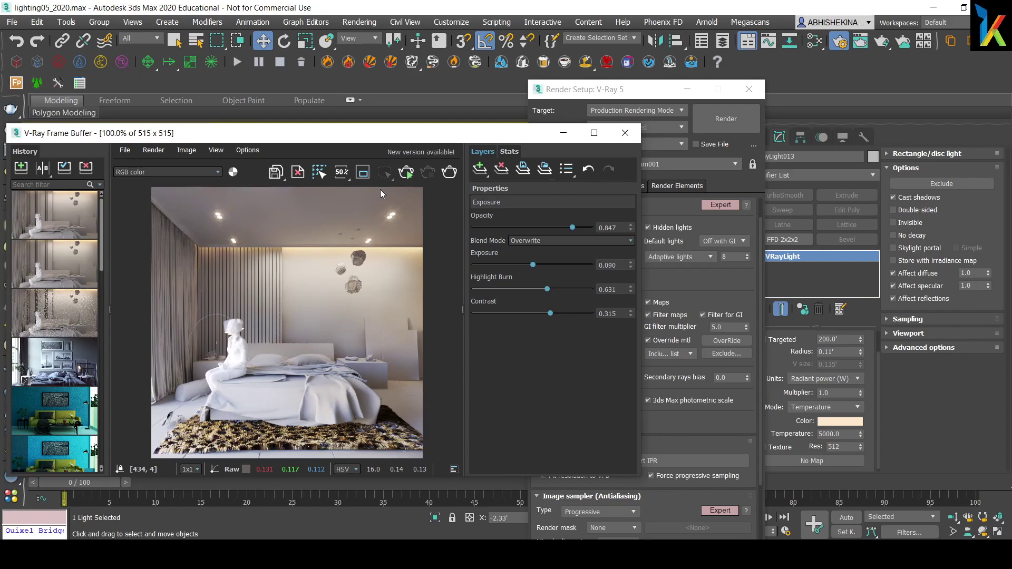
{"action": "left_click_drag", "start_coordinate": [435, 133], "coordinate": [350, 102]}
{"action": "left_click_drag", "start_coordinate": [624, 97], "coordinate": [668, 91]}
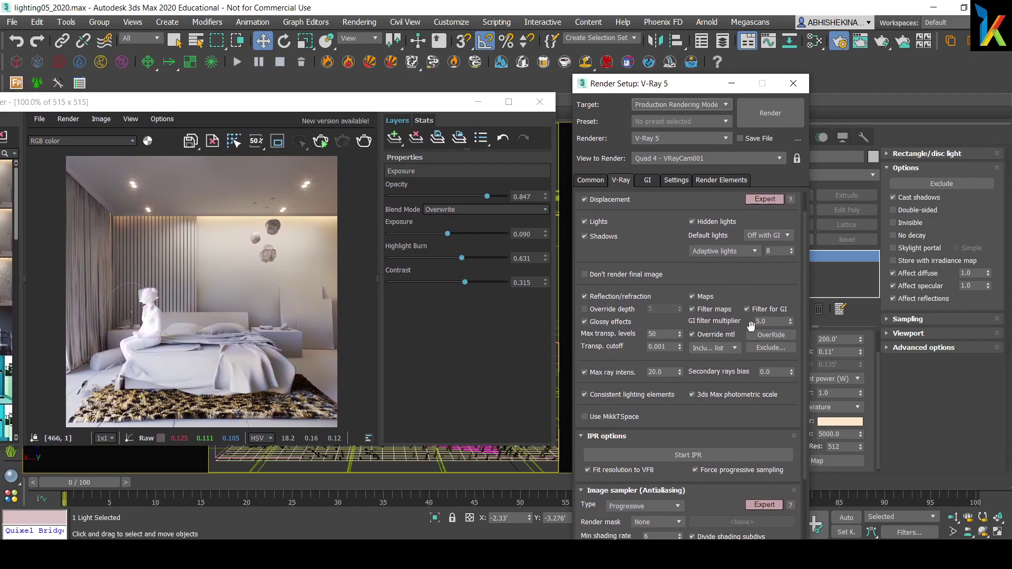
Move the V-Ray Frame Buffer aside and open the Slate Material Editor with its material list fully visible.
{"action": "left_click_drag", "start_coordinate": [386, 109], "coordinate": [191, 206]}
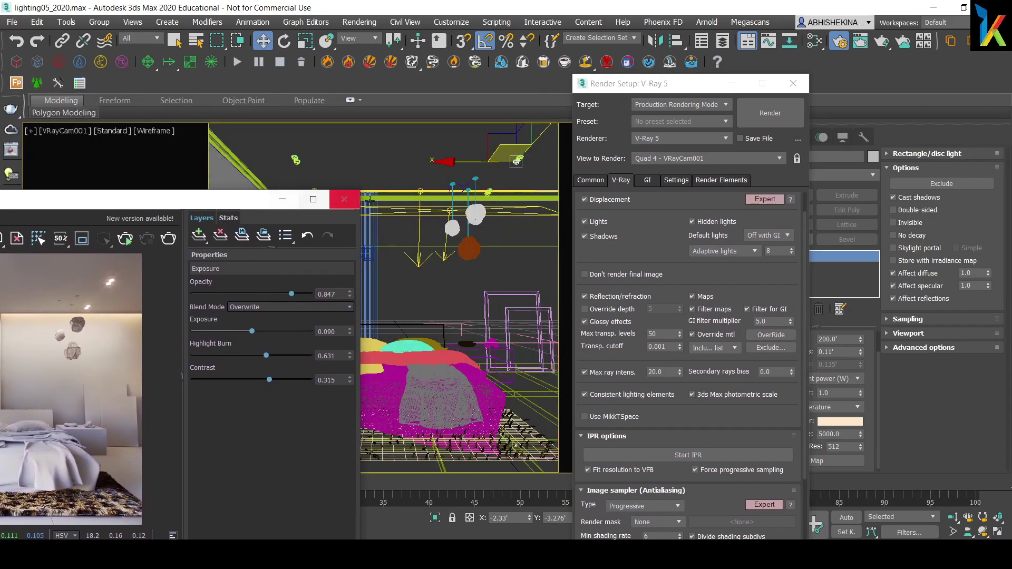
{"action": "left_click", "coordinate": [391, 184]}
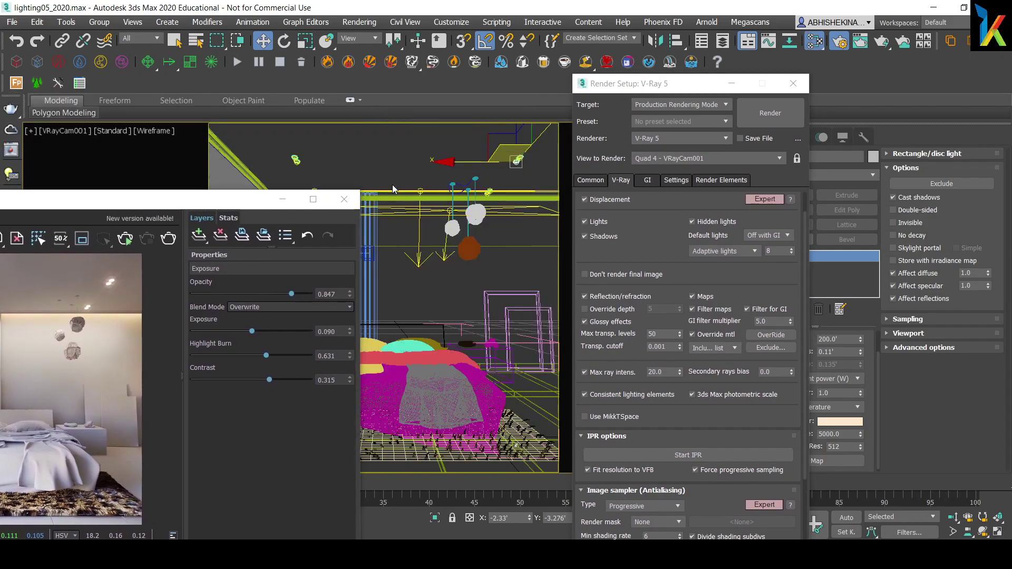
{"action": "key", "text": "m"}
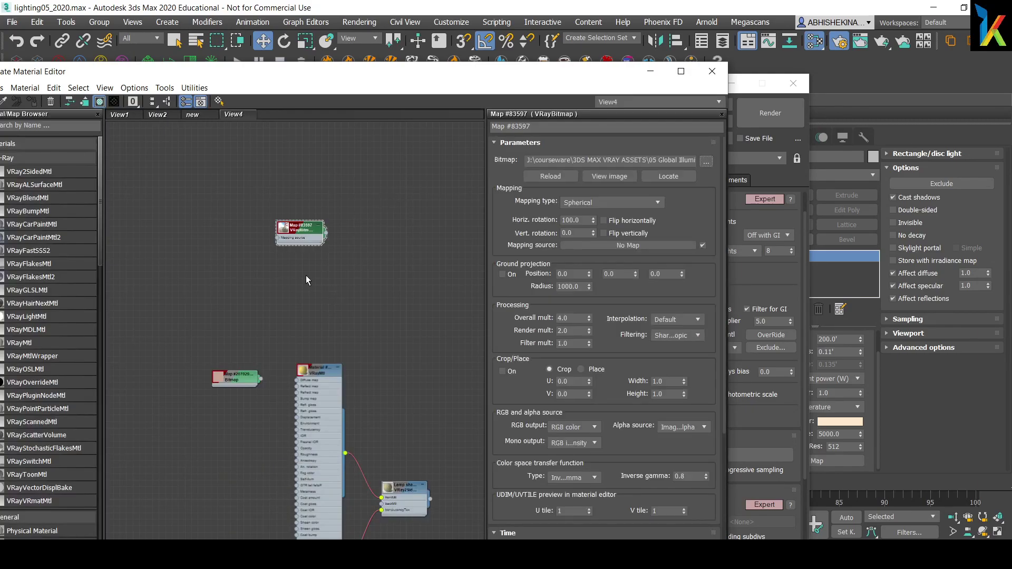
{"action": "left_click_drag", "start_coordinate": [99, 74], "coordinate": [229, 70]}
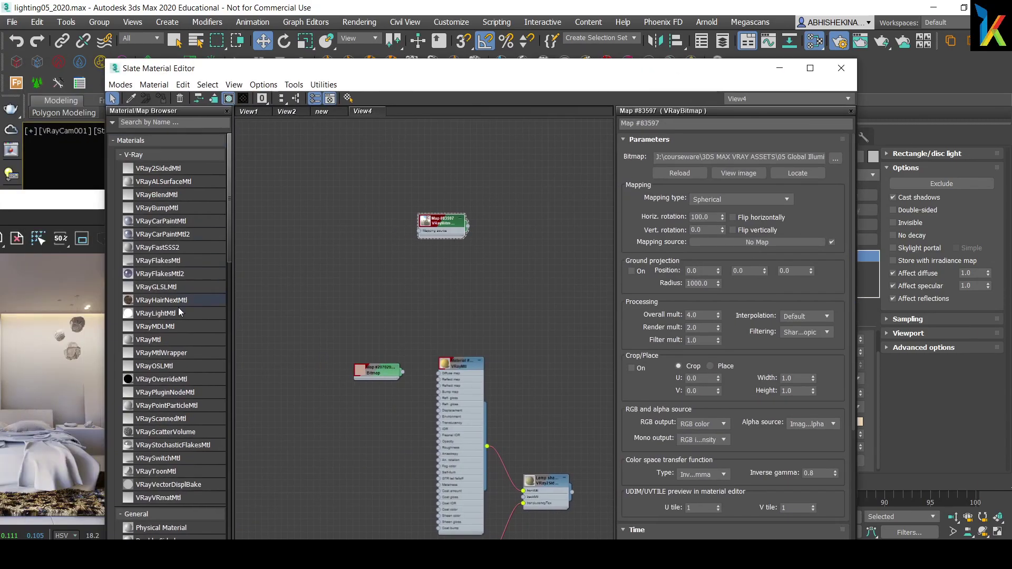
Create a VRayMtl material named Override and set its diffuse color to a light gray.
{"action": "left_click_drag", "start_coordinate": [149, 340], "coordinate": [354, 275]}
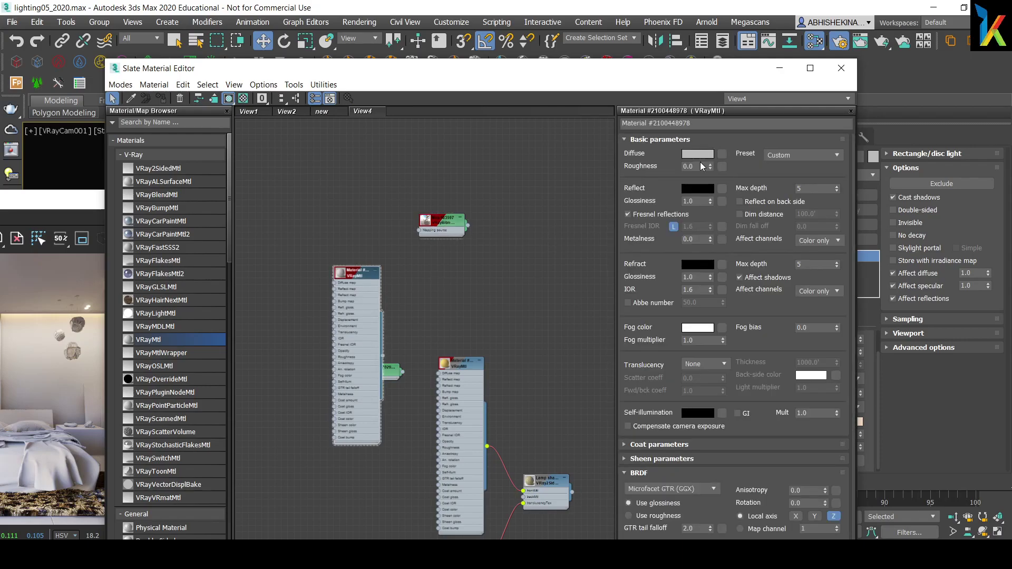
{"action": "type", "text": "Override"}
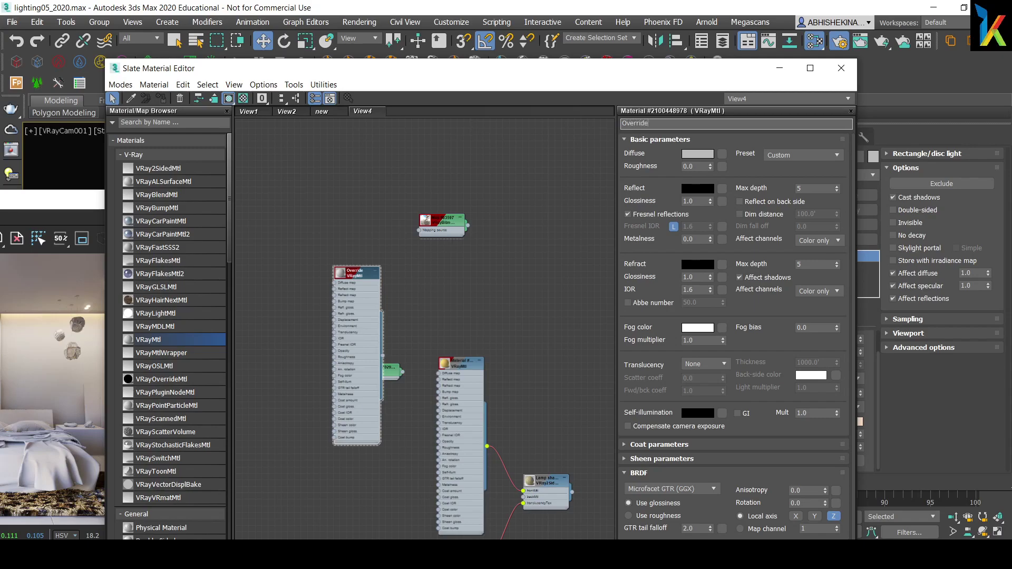
{"action": "key", "text": "Return"}
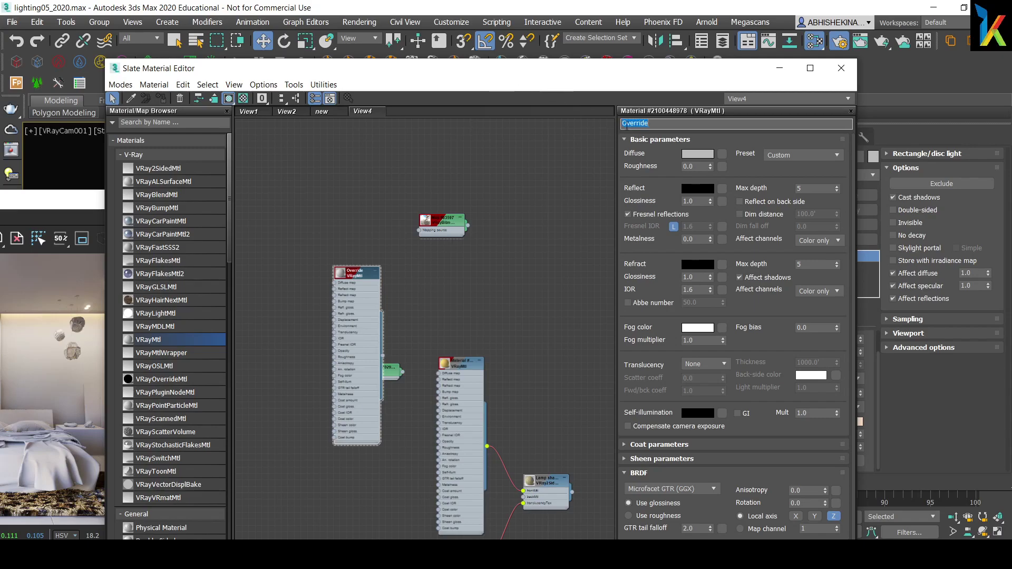
{"action": "left_click", "coordinate": [696, 154]}
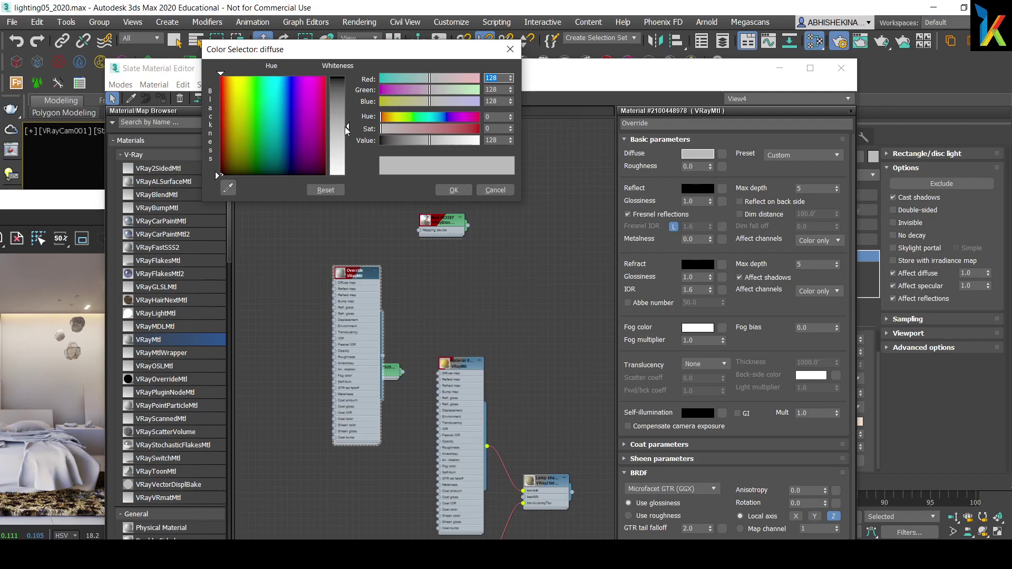
{"action": "left_click", "coordinate": [454, 189]}
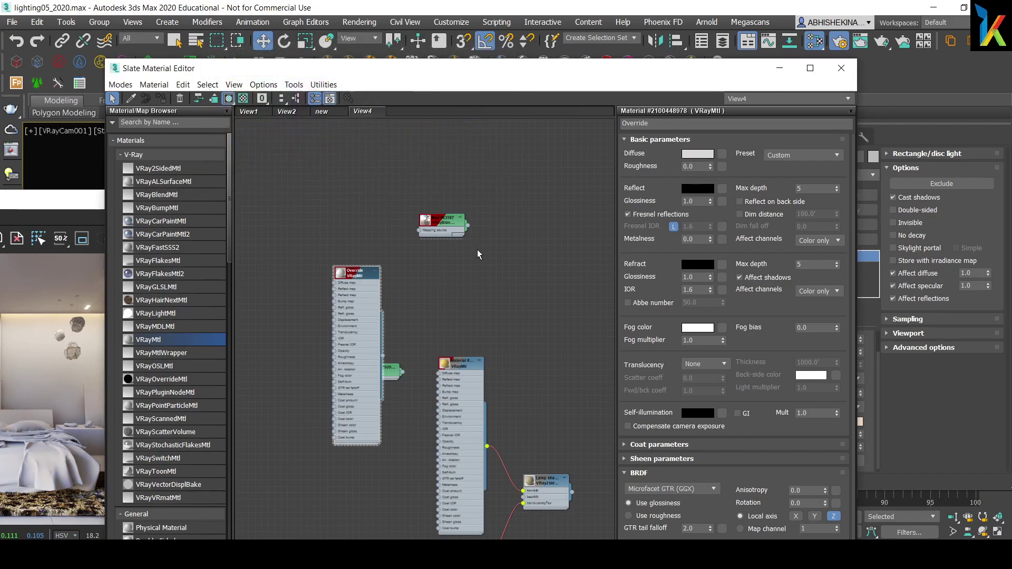
Collapse the Override material node and arrange the Slate Material Editor and Render Setup windows so both can be seen.
{"action": "left_click", "coordinate": [376, 271]}
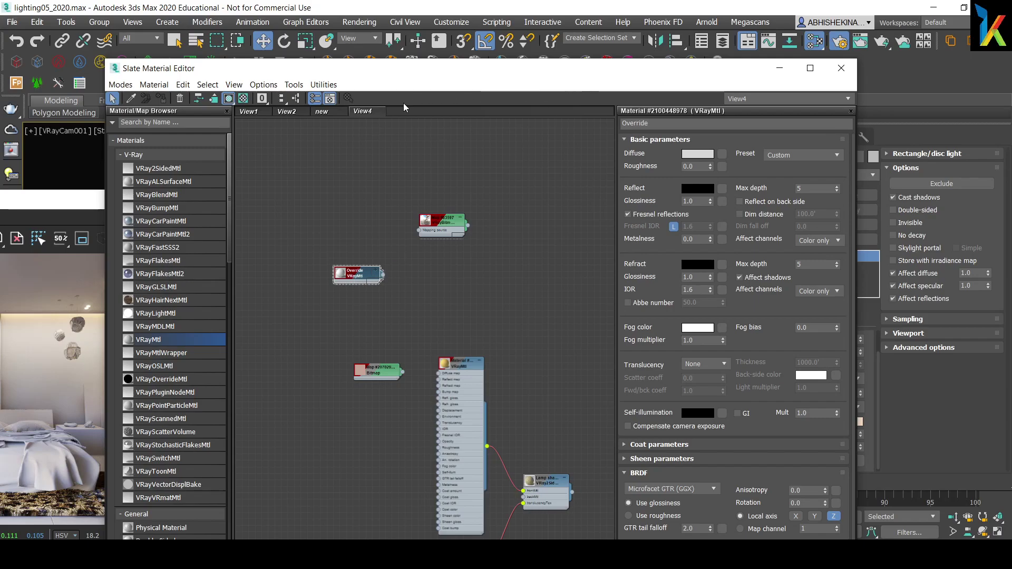
{"action": "left_click_drag", "start_coordinate": [542, 75], "coordinate": [504, 137]}
{"action": "left_click", "coordinate": [663, 83]}
{"action": "left_click_drag", "start_coordinate": [663, 84], "coordinate": [710, 86]}
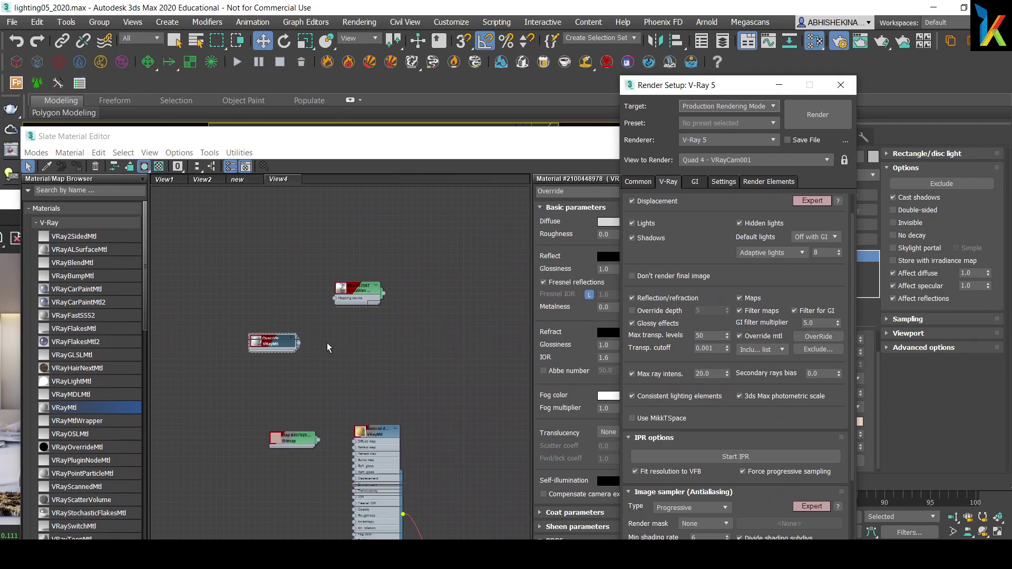
{"action": "left_click", "coordinate": [356, 354]}
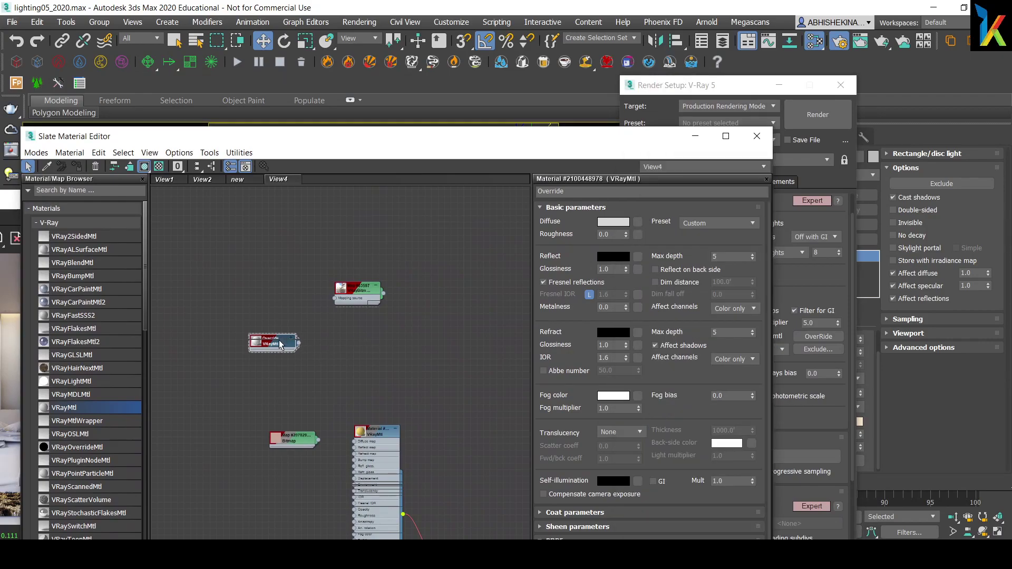
{"action": "left_click_drag", "start_coordinate": [354, 370], "coordinate": [365, 344]}
{"action": "left_click", "coordinate": [344, 366]}
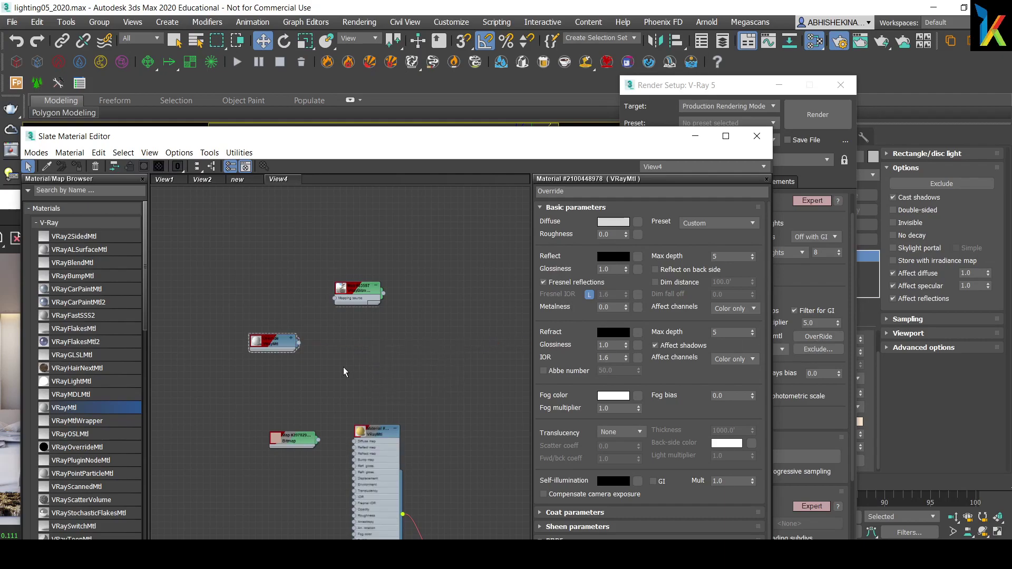
Set the image sampler type to Progressive in Render Setup.
{"action": "left_click", "coordinate": [732, 90]}
{"action": "left_click_drag", "start_coordinate": [706, 244], "coordinate": [700, 185]}
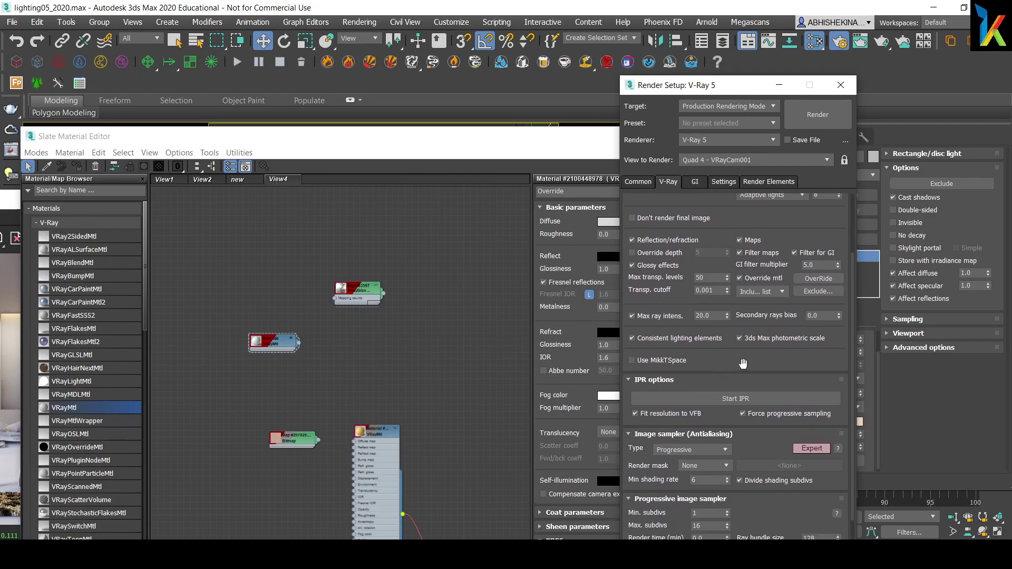
{"action": "left_click_drag", "start_coordinate": [743, 358], "coordinate": [742, 289]}
{"action": "left_click", "coordinate": [730, 387]}
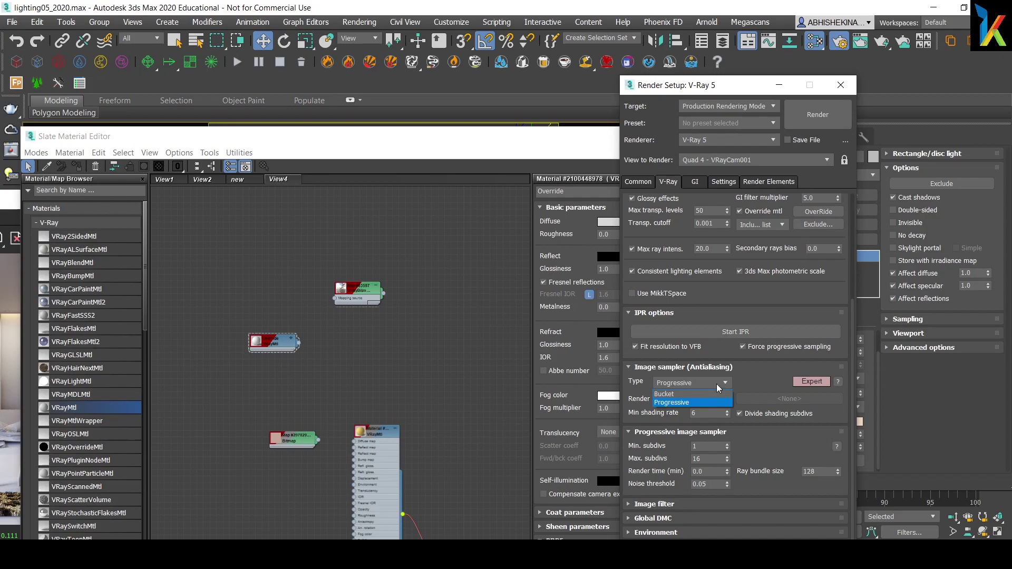
{"action": "left_click", "coordinate": [687, 402]}
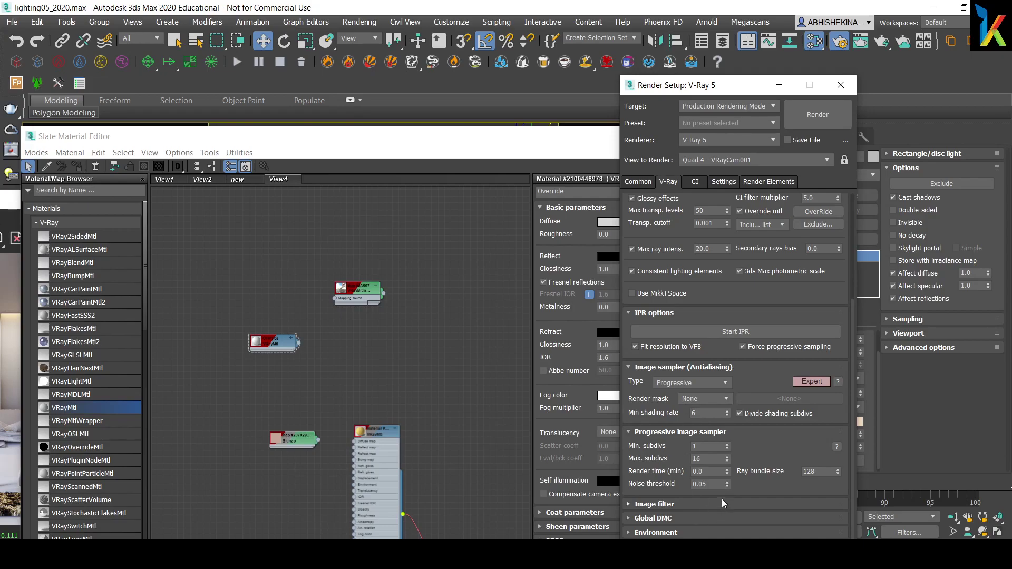
Try a noise threshold of 0.005 for the progressive image sampler and return it to 0.05.
{"action": "double_click", "coordinate": [713, 484]}
{"action": "type", "text": "0.005"}
{"action": "type", "text": "0.0"}
Add a VRayDenoiser render element and keep its denoising engine on Default V-Ray denoiser.
{"action": "left_click_drag", "start_coordinate": [723, 92], "coordinate": [623, 61]}
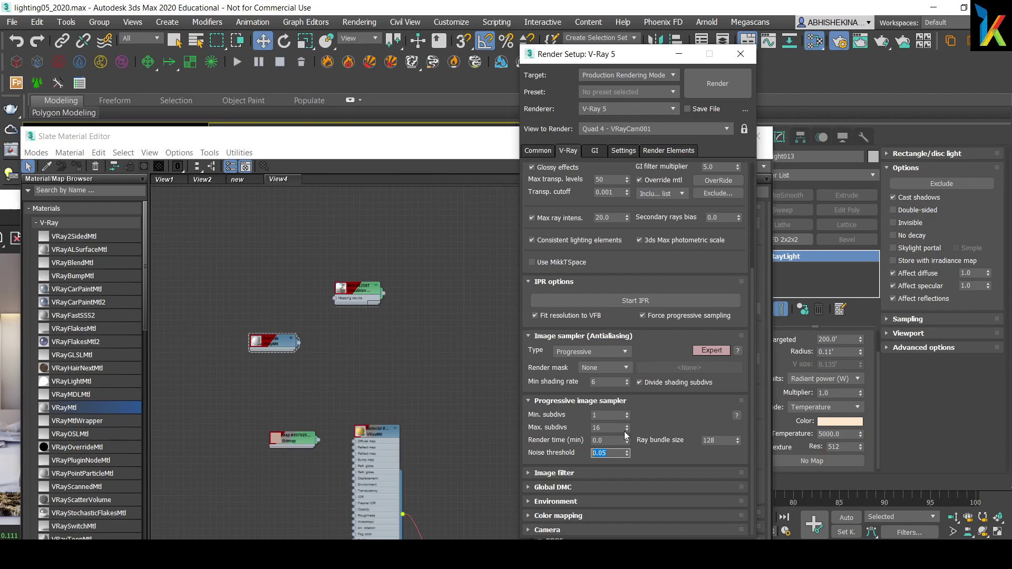
{"action": "left_click", "coordinate": [678, 150]}
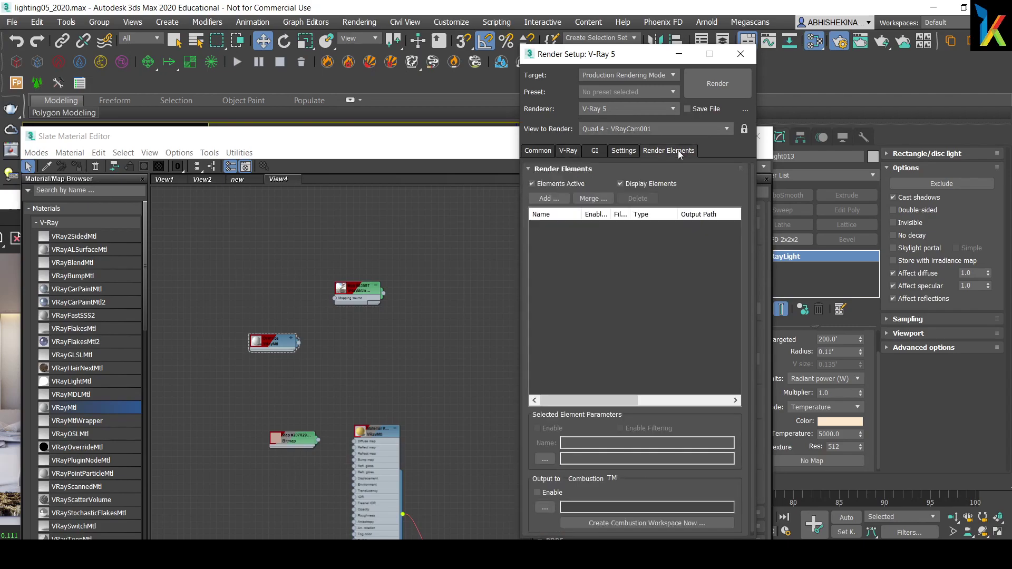
{"action": "left_click", "coordinate": [552, 198]}
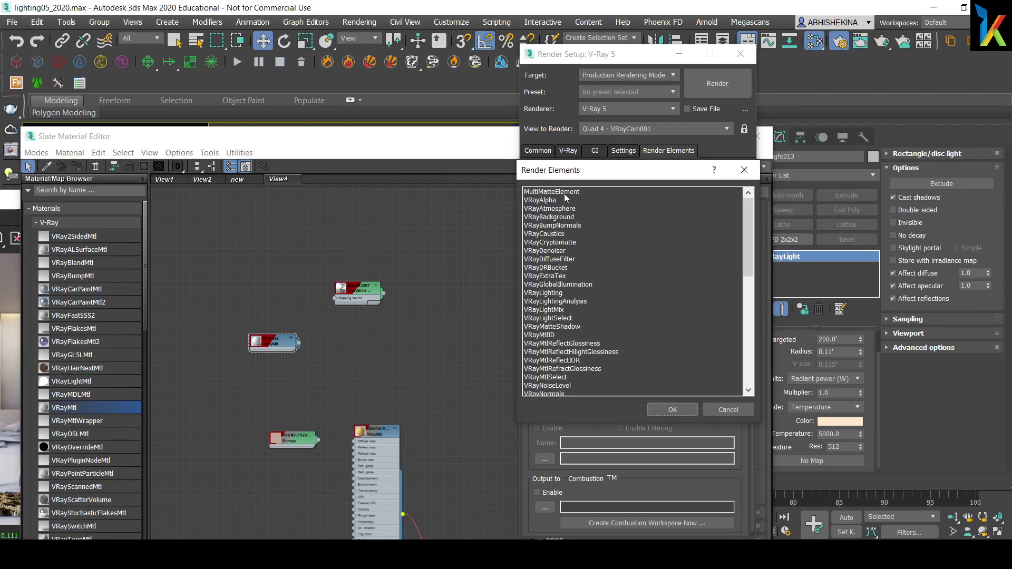
{"action": "left_click", "coordinate": [561, 250]}
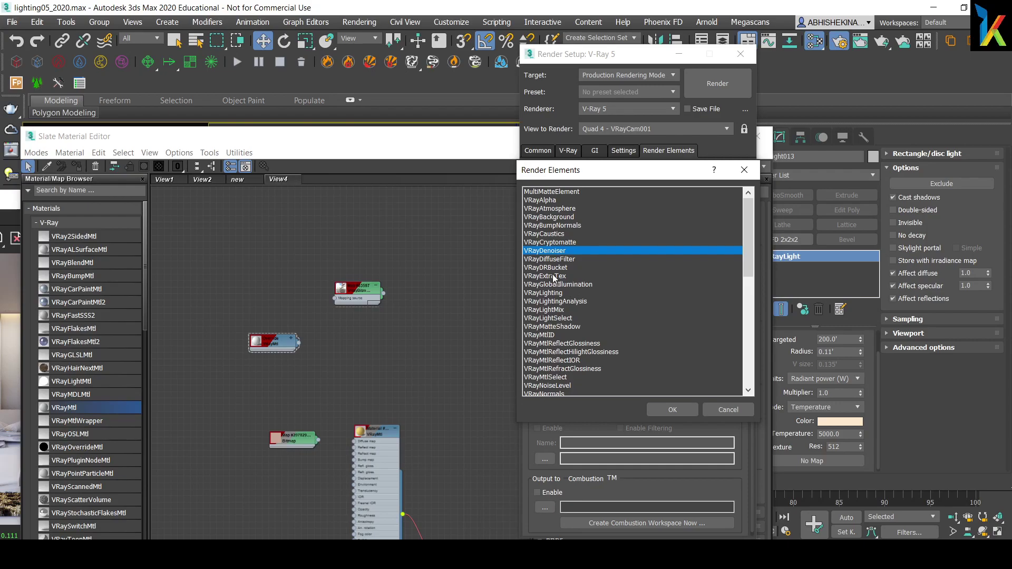
{"action": "left_click", "coordinate": [661, 405]}
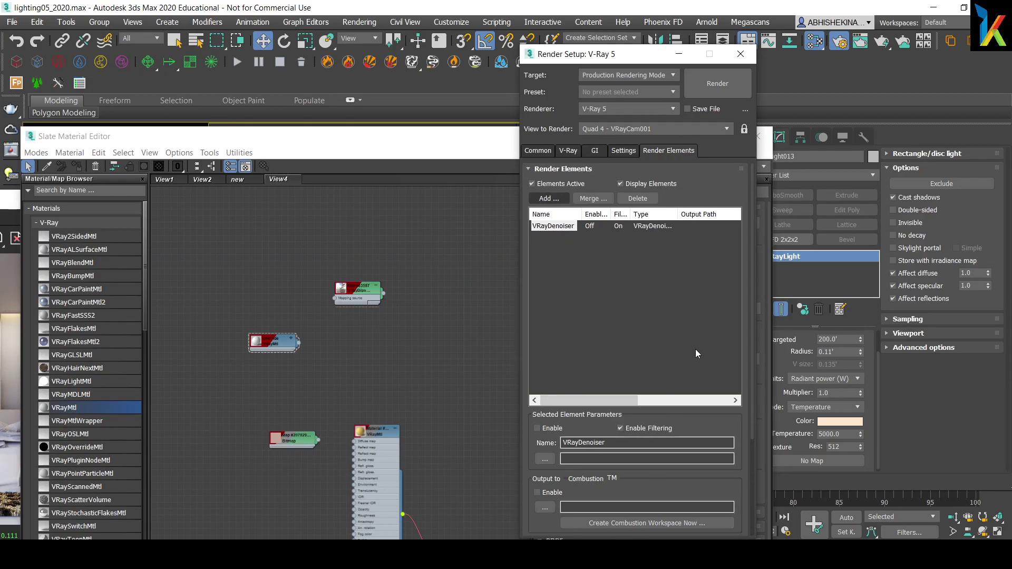
{"action": "scroll", "coordinate": [732, 419], "scroll_direction": "down", "scroll_amount": 3}
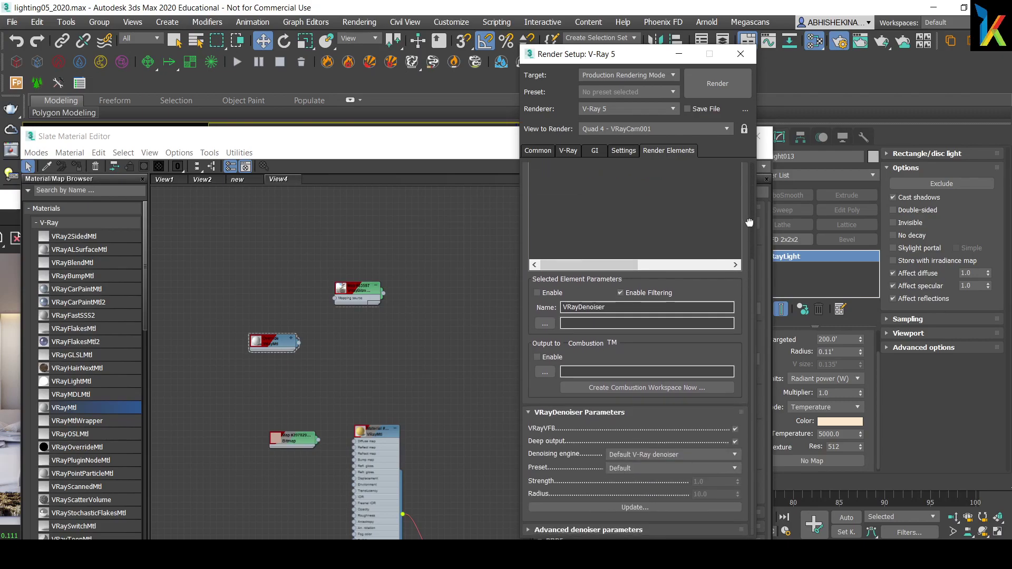
{"action": "left_click", "coordinate": [687, 456]}
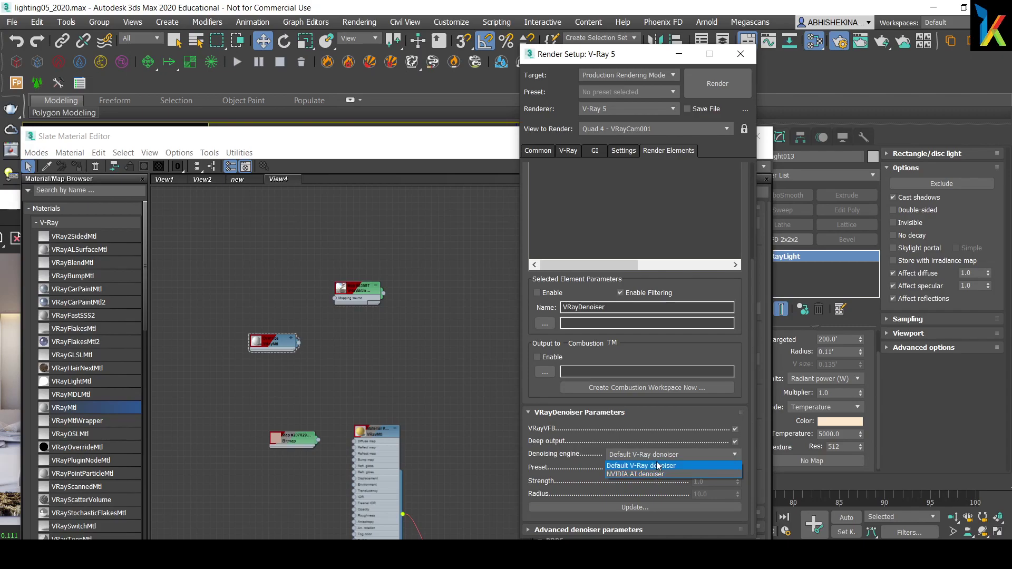
{"action": "left_click", "coordinate": [702, 456]}
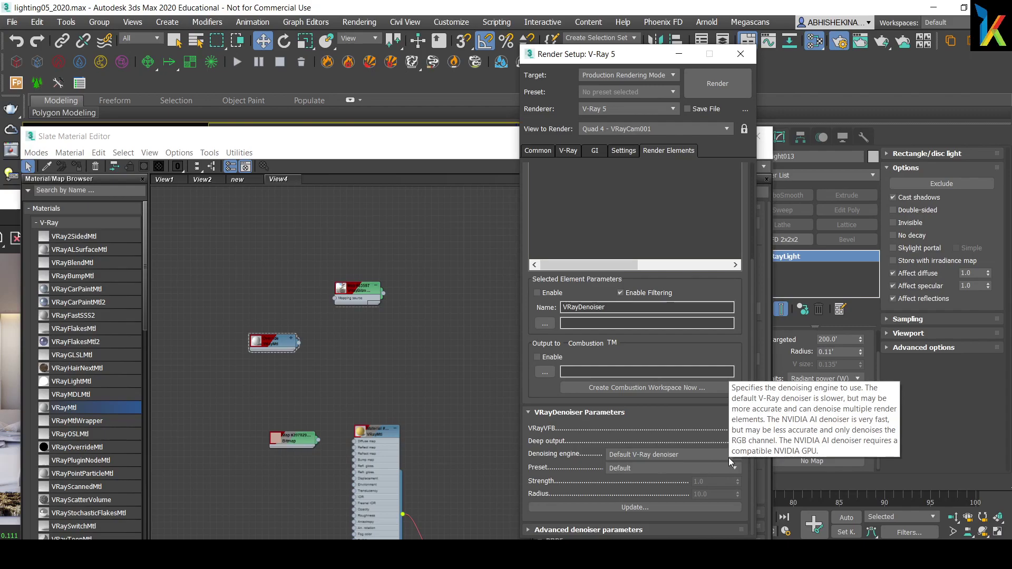
Set the progressive image sampler's maximum subdivs to 8.
{"action": "left_click", "coordinate": [567, 151]}
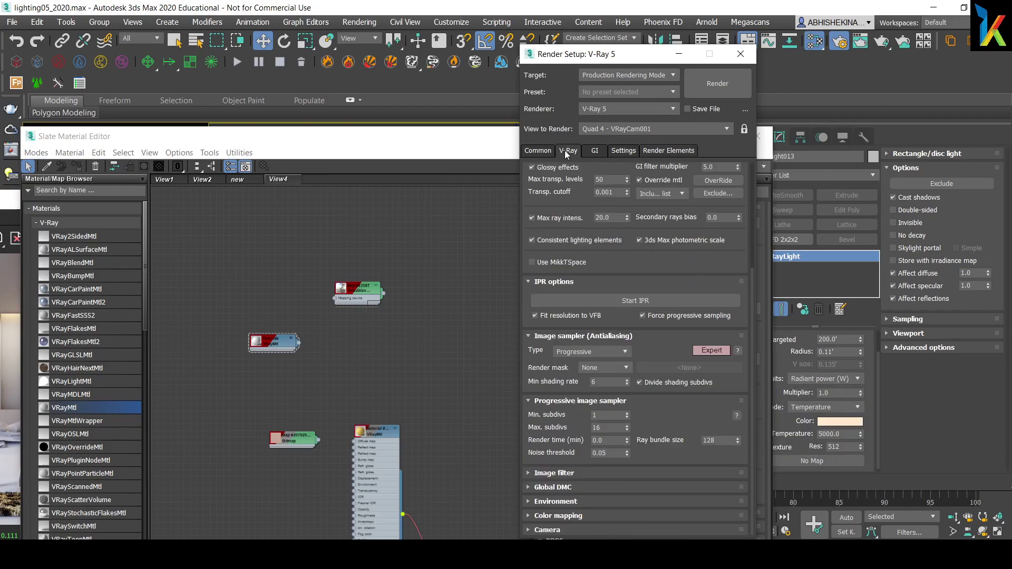
{"action": "double_click", "coordinate": [606, 428]}
{"action": "type", "text": "1"}
{"action": "type", "text": "8"}
Bring the V-Ray Frame Buffer into view and remove the earlier clay bedroom renders from its history.
{"action": "left_click_drag", "start_coordinate": [430, 142], "coordinate": [408, 282]}
{"action": "left_click_drag", "start_coordinate": [209, 200], "coordinate": [538, 142]}
{"action": "left_click", "coordinate": [124, 227]}
{"action": "left_click", "coordinate": [136, 176]}
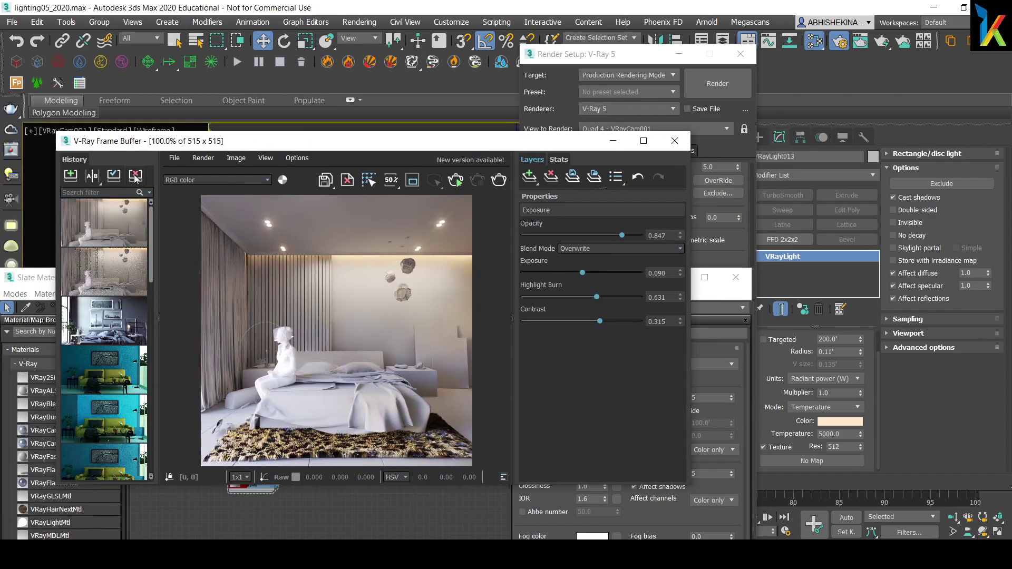
{"action": "left_click", "coordinate": [116, 269]}
{"action": "left_click", "coordinate": [135, 176]}
{"action": "left_click", "coordinate": [123, 230]}
{"action": "left_click", "coordinate": [135, 175]}
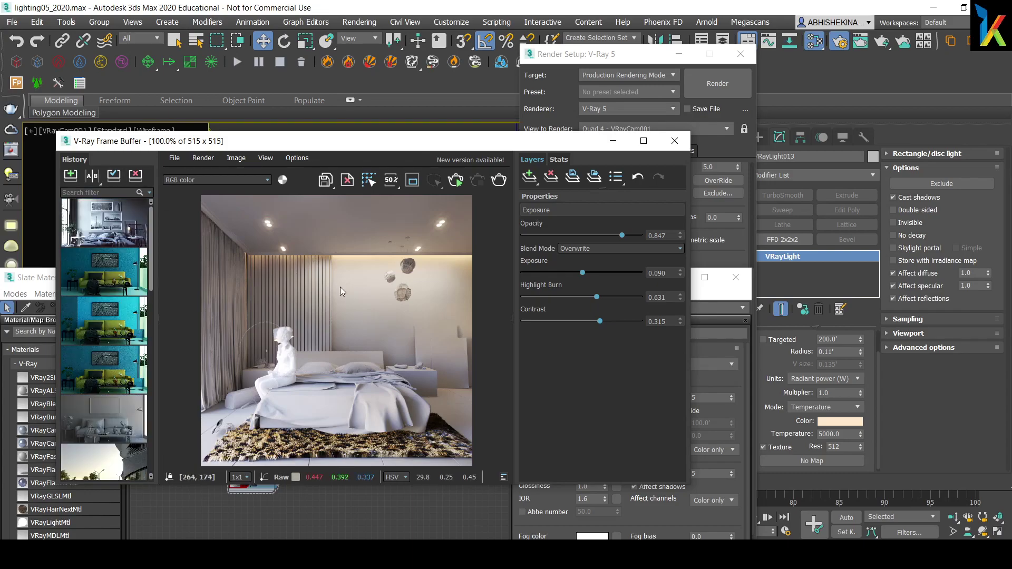
Clear the frame buffer image, move the windows apart, and start an interactive render of the VRayCam001 view.
{"action": "left_click", "coordinate": [346, 179]}
{"action": "left_click", "coordinate": [511, 322]}
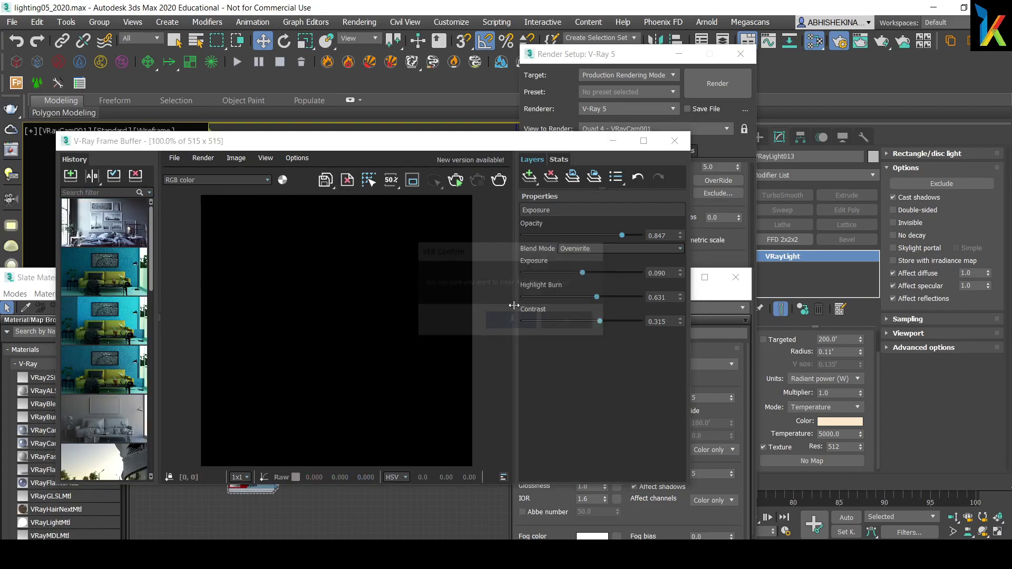
{"action": "left_click_drag", "start_coordinate": [381, 146], "coordinate": [401, 98]}
{"action": "left_click_drag", "start_coordinate": [607, 59], "coordinate": [806, 58]}
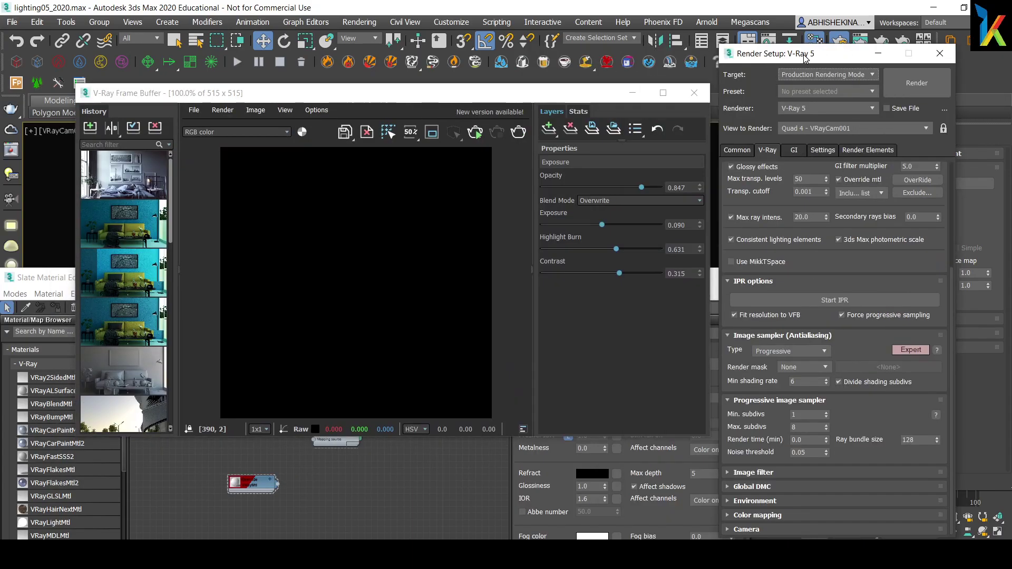
{"action": "left_click_drag", "start_coordinate": [528, 95], "coordinate": [621, 91]}
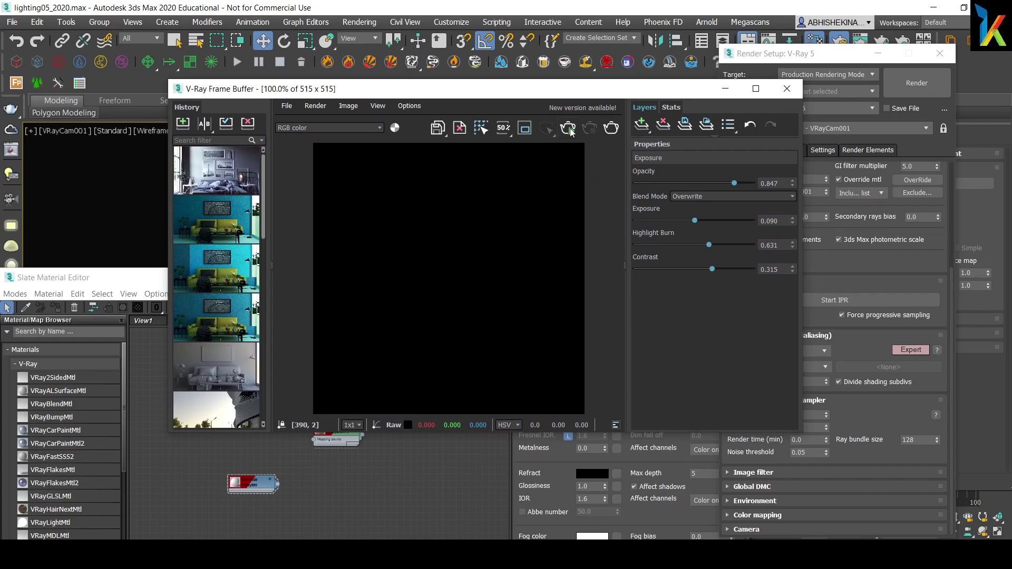
{"action": "left_click", "coordinate": [569, 130]}
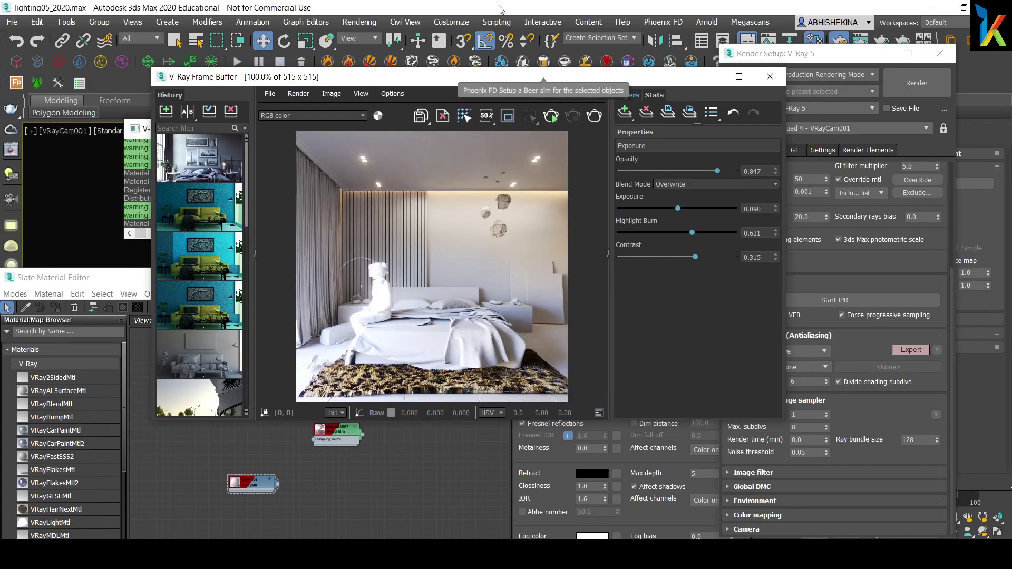
Reposition the V-Ray Frame Buffer and save the new clay render to its history.
{"action": "left_click_drag", "start_coordinate": [473, 87], "coordinate": [513, 85]}
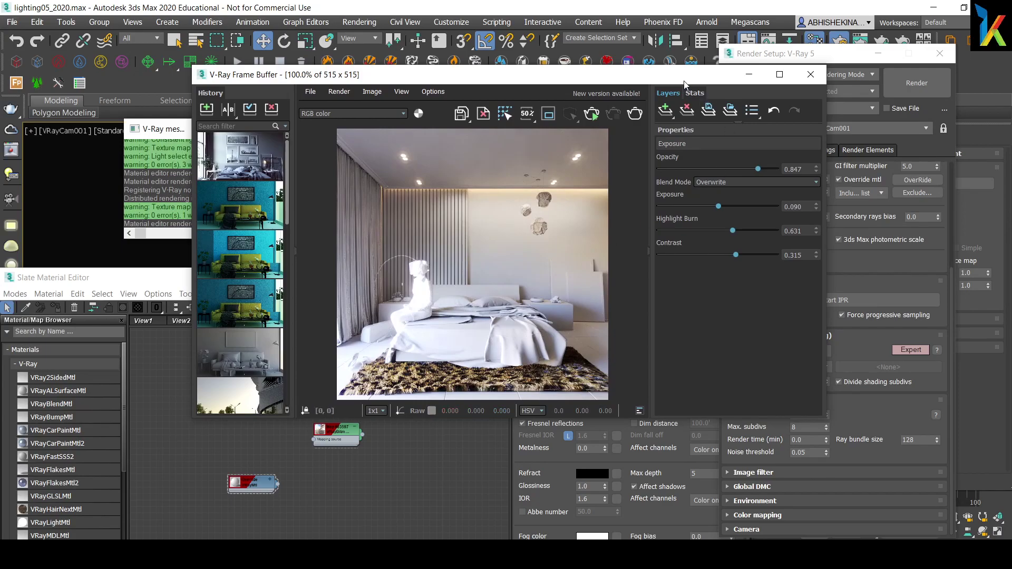
{"action": "left_click_drag", "start_coordinate": [684, 84], "coordinate": [667, 83]}
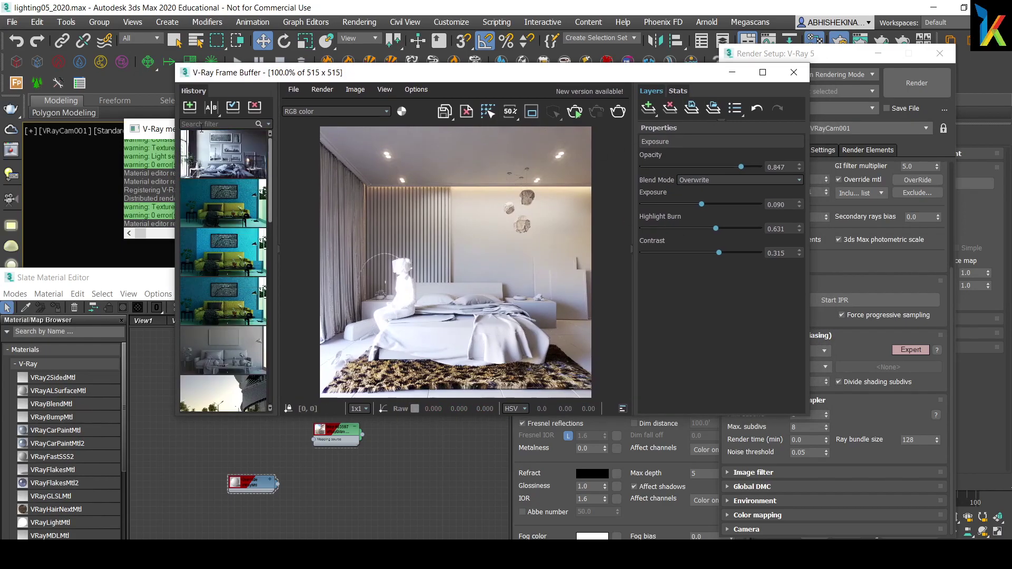
{"action": "left_click", "coordinate": [190, 108]}
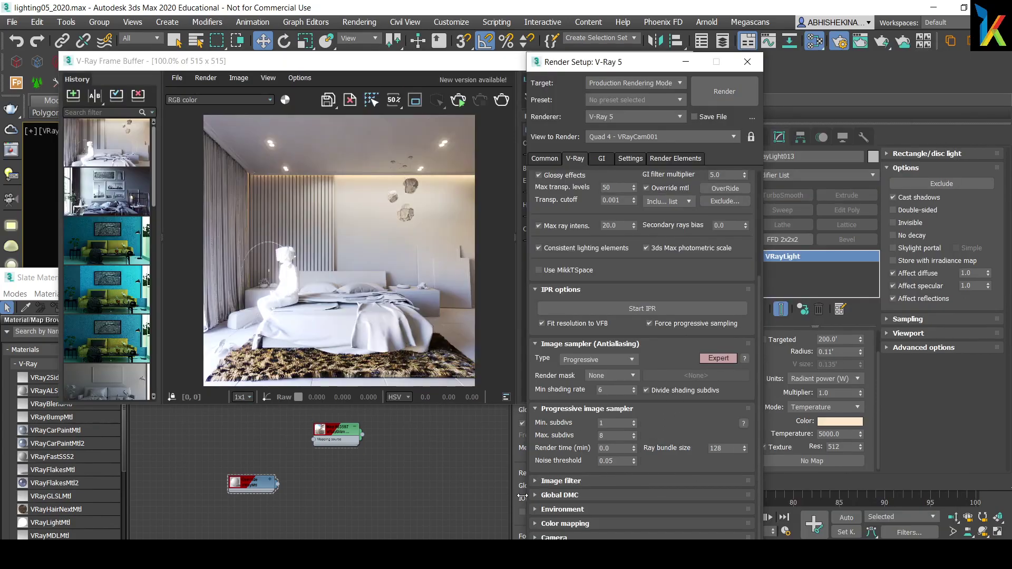
Check the image filter and Global DMC settings, and set the color mapping type to Linear multiply.
{"action": "left_click", "coordinate": [546, 481]}
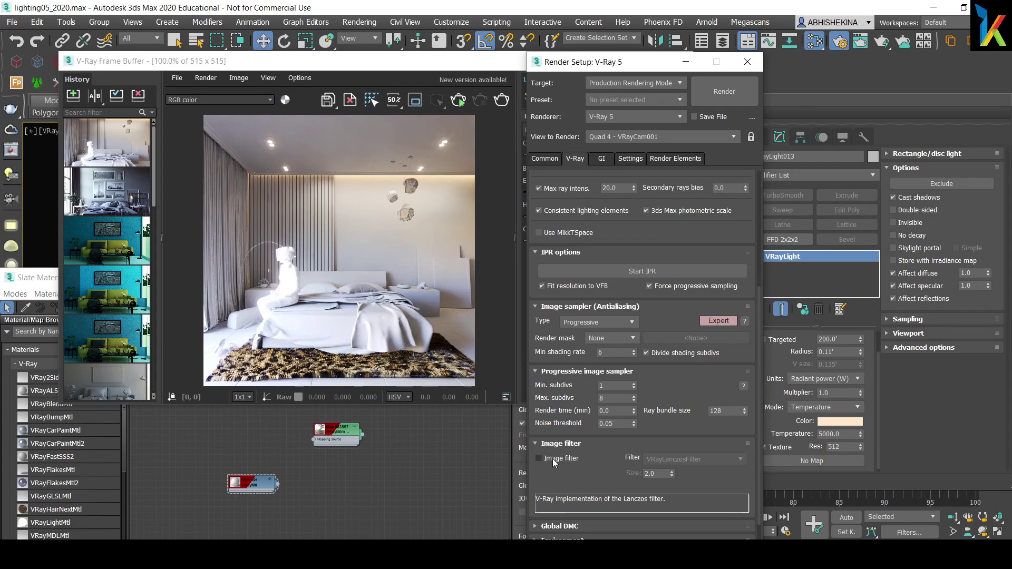
{"action": "left_click", "coordinate": [535, 444]}
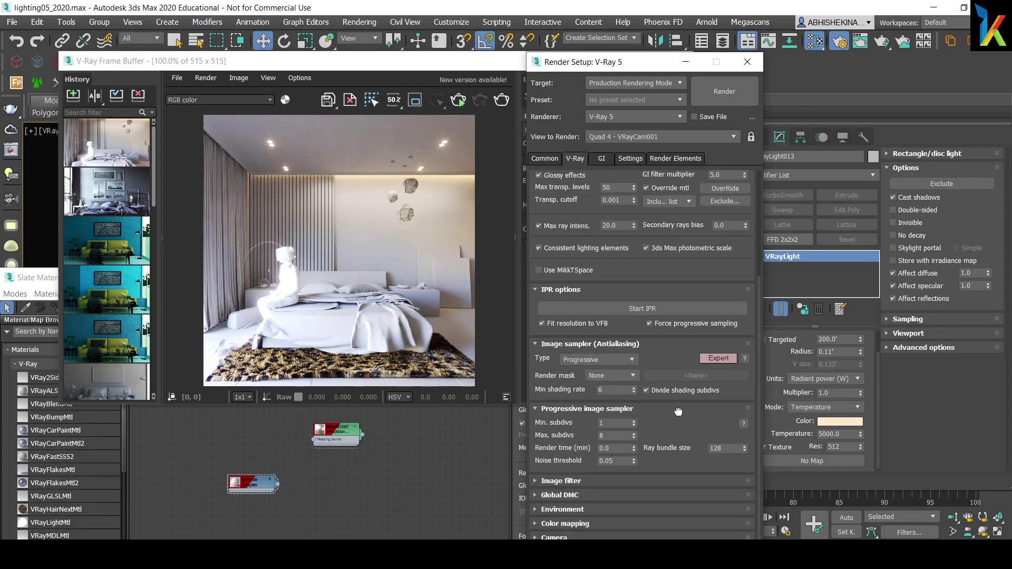
{"action": "left_click", "coordinate": [574, 494]}
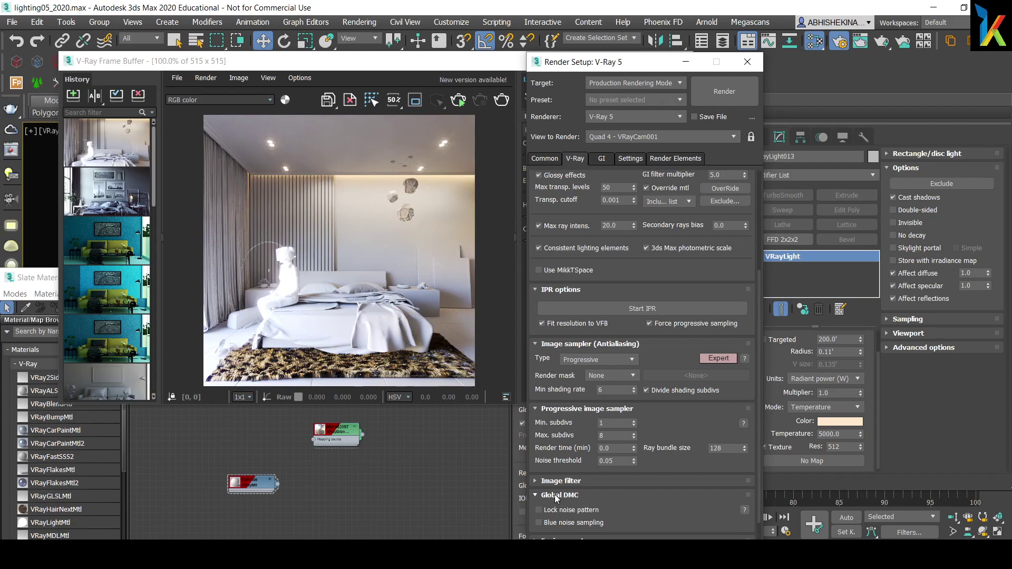
{"action": "left_click", "coordinate": [548, 495]}
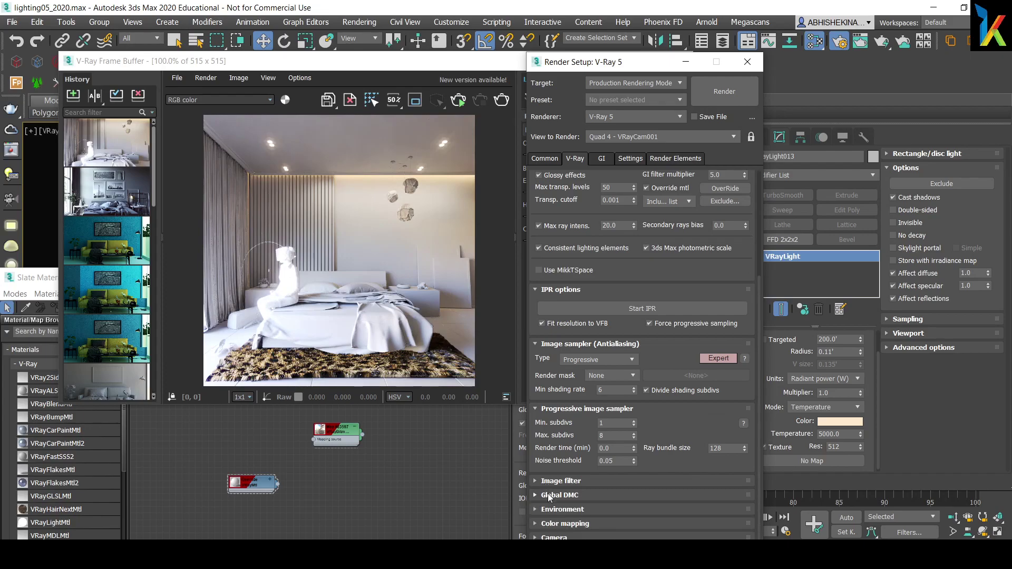
{"action": "left_click", "coordinate": [560, 525]}
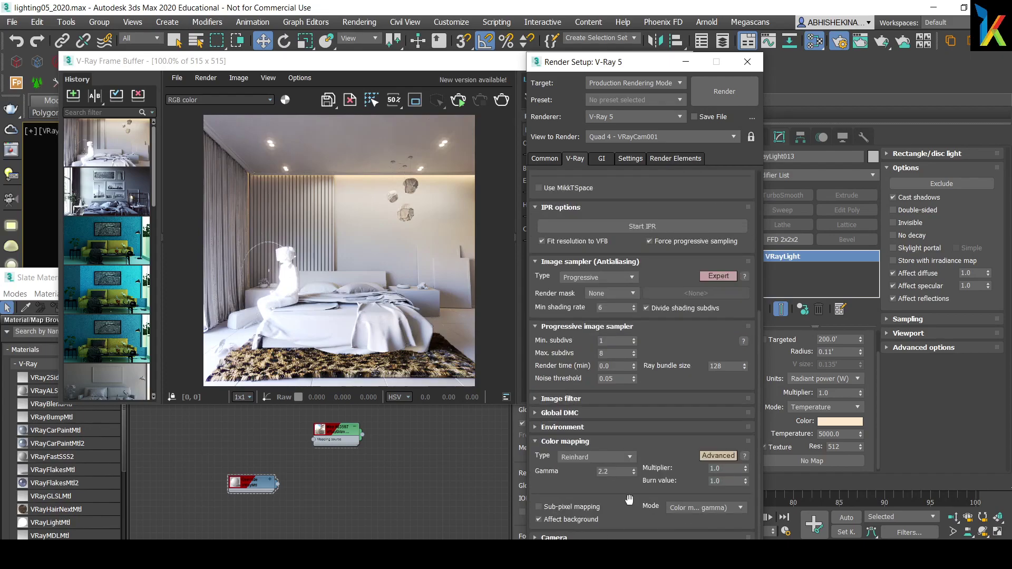
{"action": "left_click", "coordinate": [613, 457]}
{"action": "left_click", "coordinate": [595, 468]}
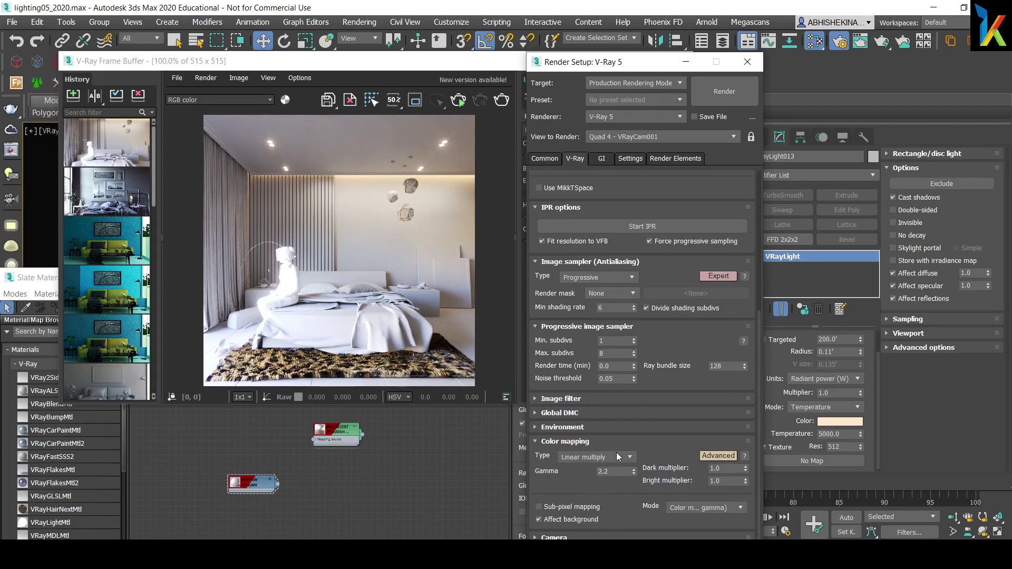
Set the primary global illumination engine to Irradiance map and expand the irradiance map settings.
{"action": "left_click", "coordinate": [602, 159]}
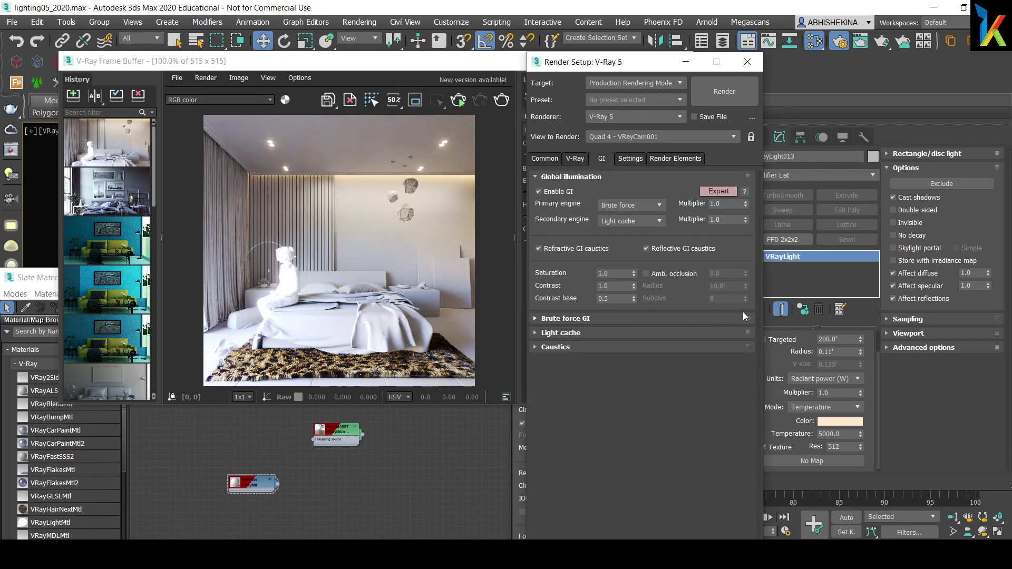
{"action": "left_click", "coordinate": [640, 204]}
{"action": "left_click", "coordinate": [639, 205]}
{"action": "left_click", "coordinate": [640, 204]}
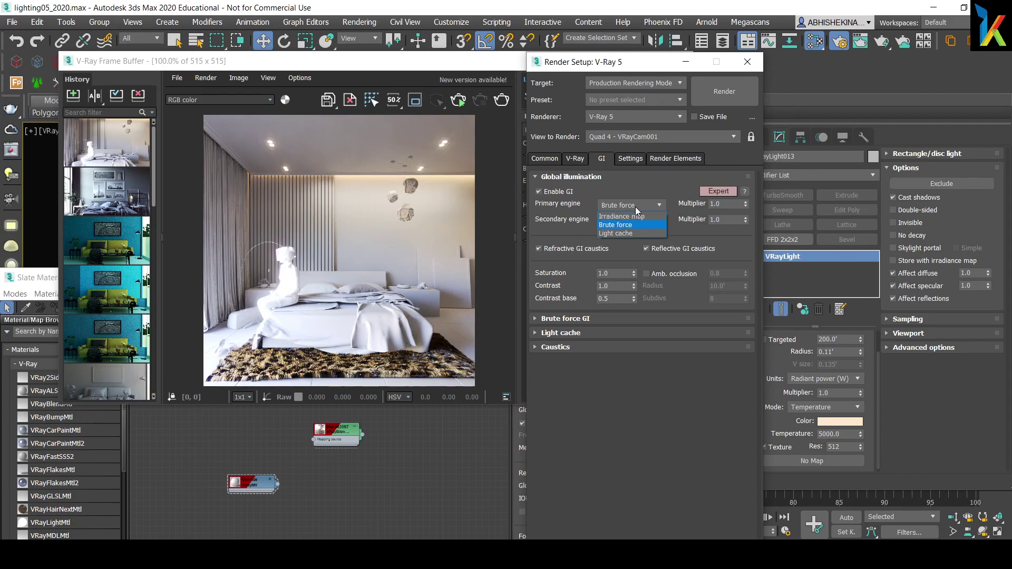
{"action": "left_click", "coordinate": [628, 220]}
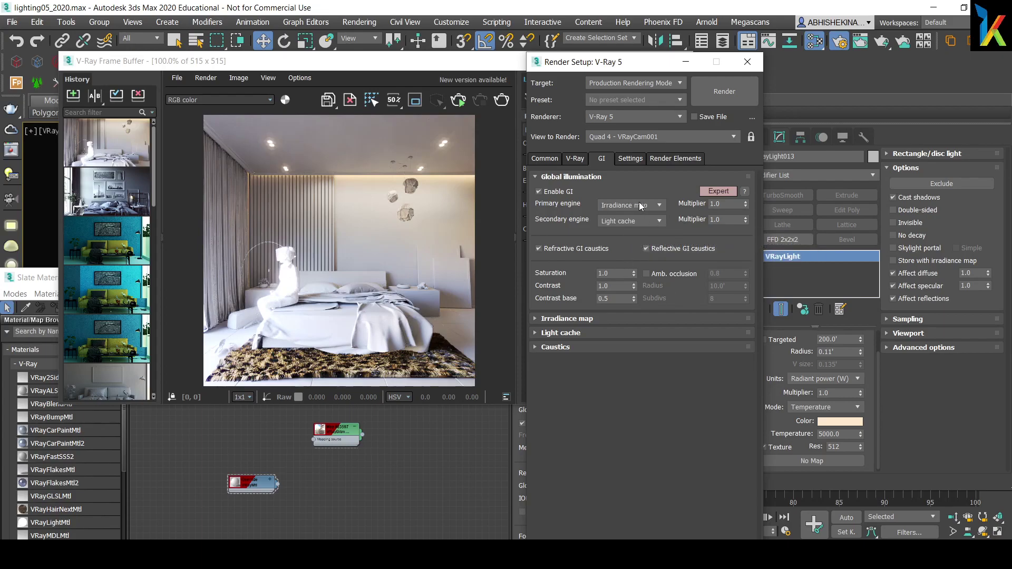
{"action": "left_click", "coordinate": [544, 318]}
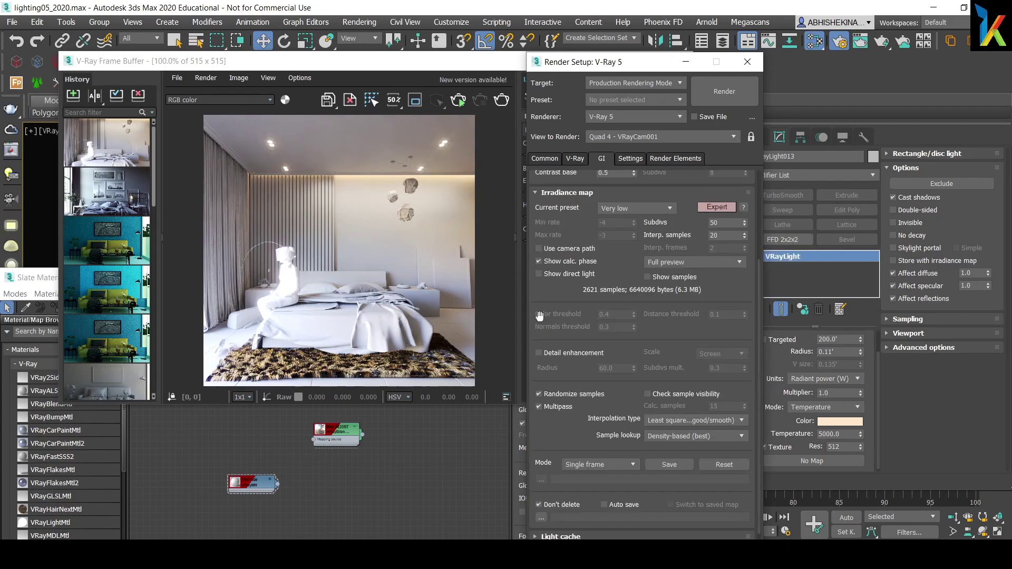
Set the irradiance map preset to Very low, collapse its settings, and check the light cache subdivisions.
{"action": "left_click", "coordinate": [637, 208]}
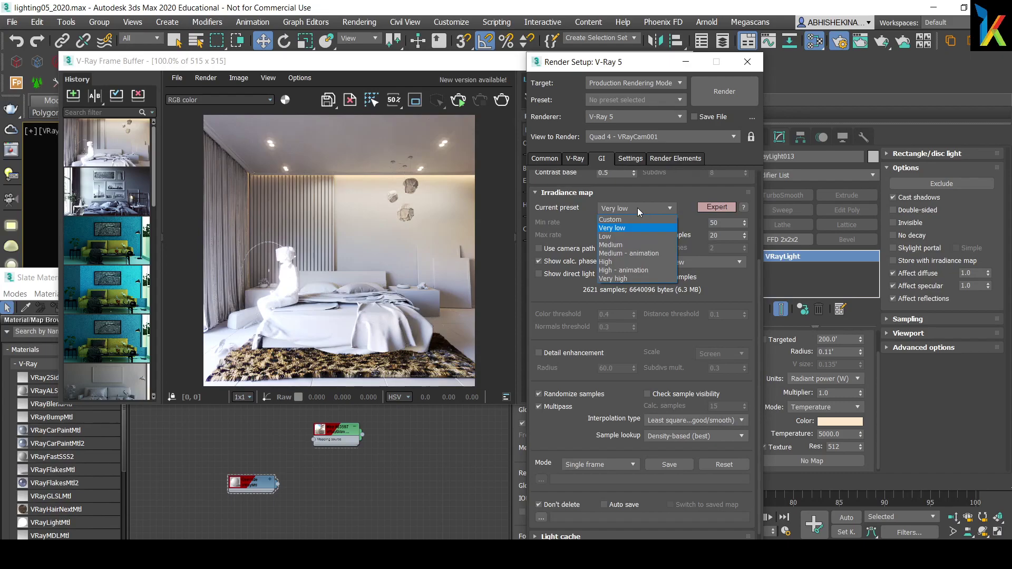
{"action": "left_click", "coordinate": [618, 228]}
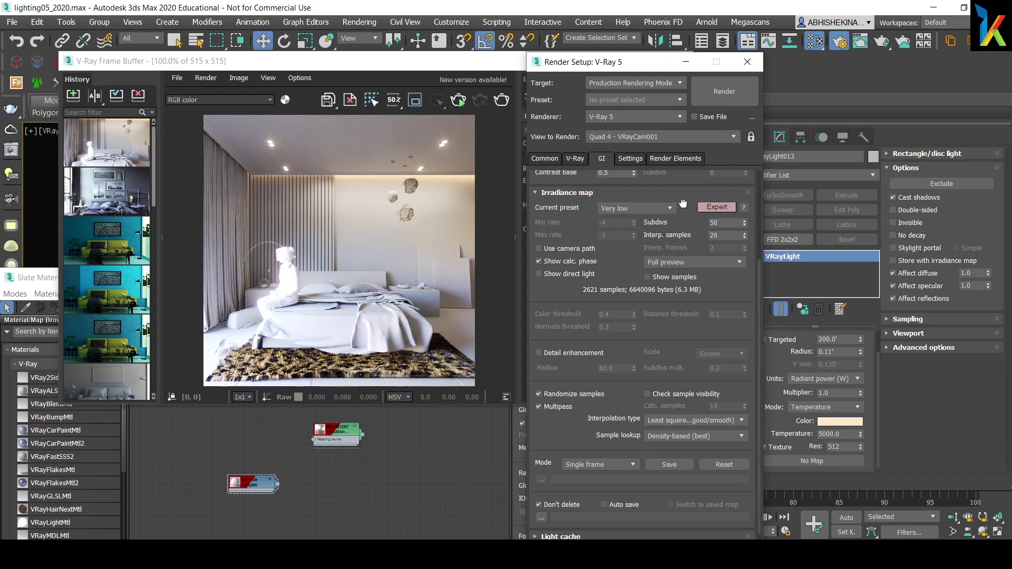
{"action": "scroll", "coordinate": [685, 208], "scroll_direction": "down", "scroll_amount": 2}
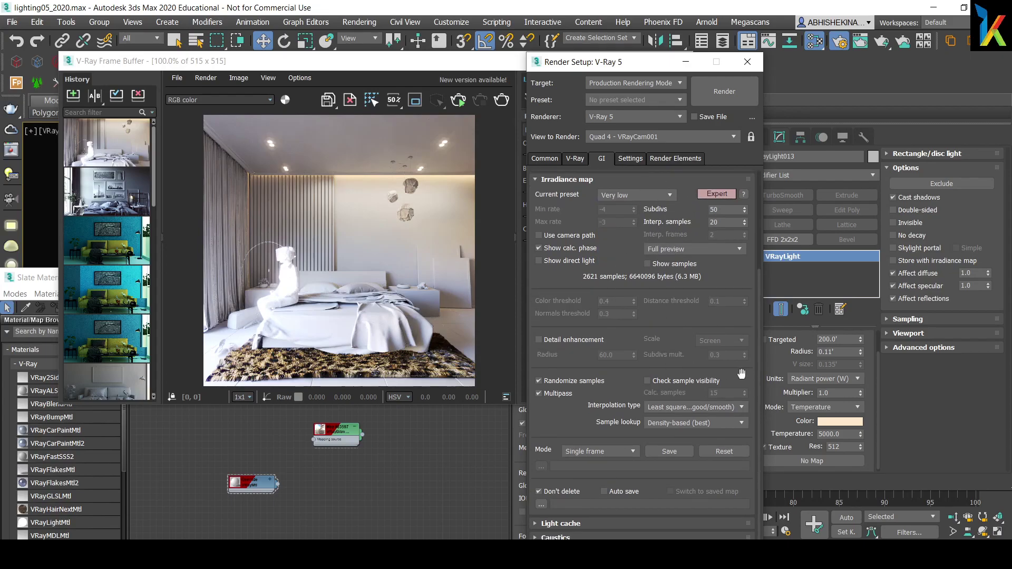
{"action": "left_click", "coordinate": [564, 179]}
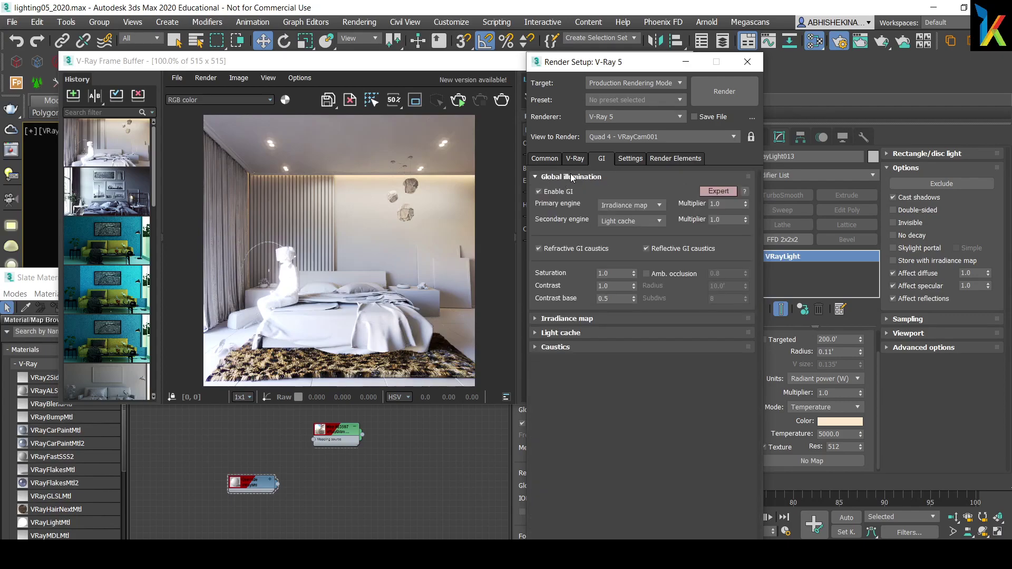
{"action": "left_click", "coordinate": [564, 334]}
{"action": "double_click", "coordinate": [617, 363]}
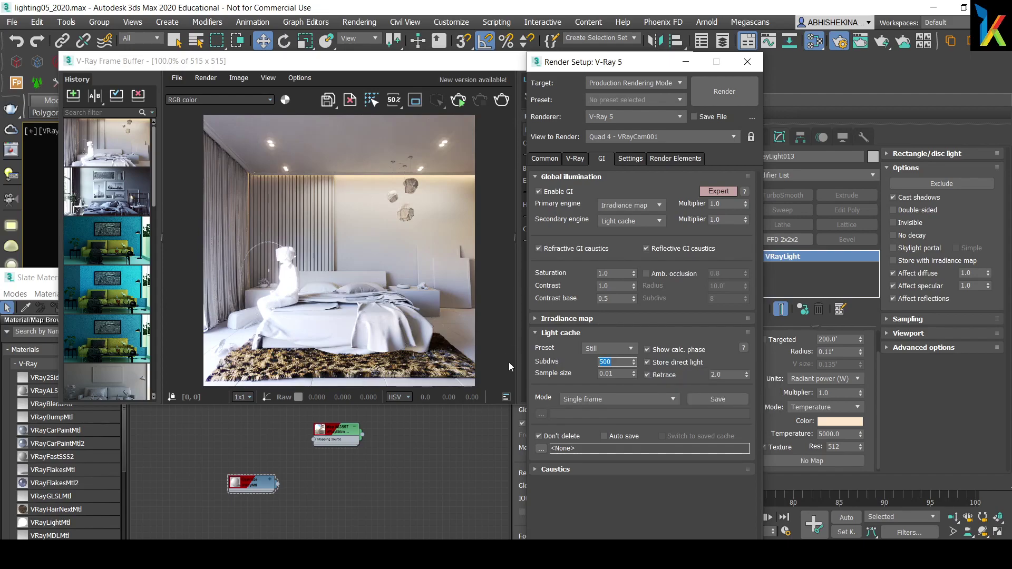
Check the V-Ray system settings, including the dynamic memory limit, and the render elements, and return to the GI settings.
{"action": "left_click", "coordinate": [630, 158]}
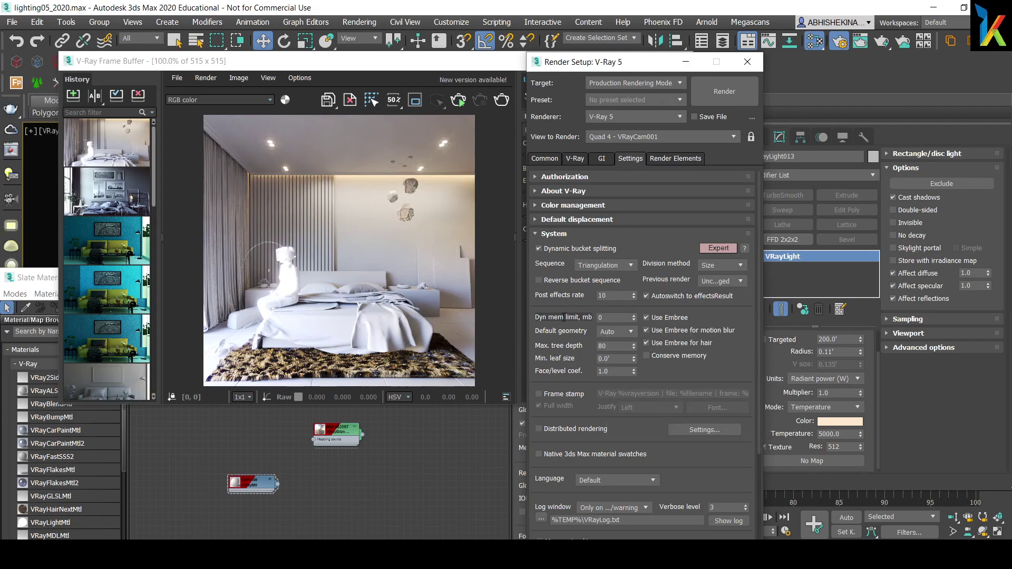
{"action": "left_click", "coordinate": [600, 317]}
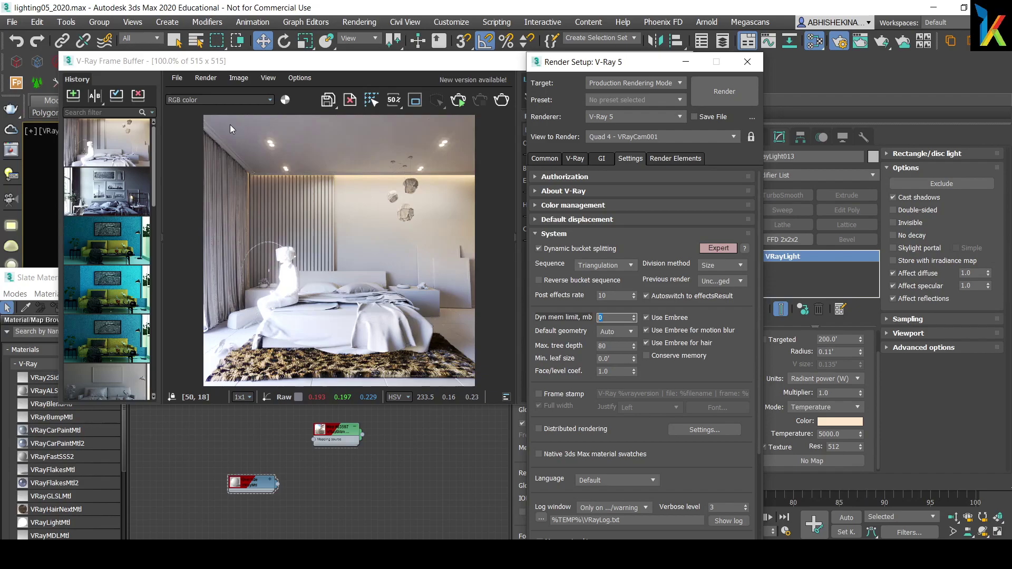
{"action": "left_click", "coordinate": [670, 158]}
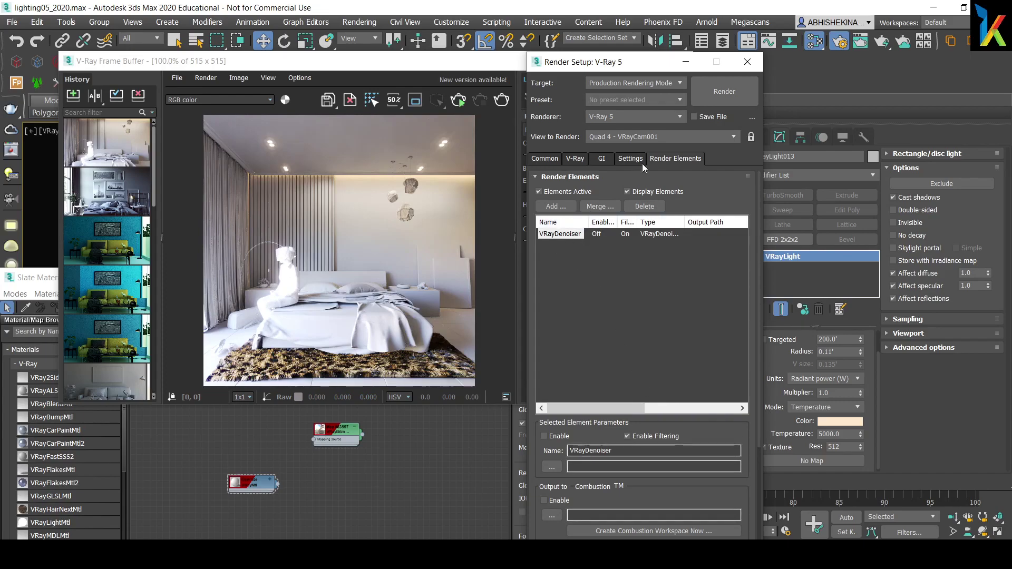
{"action": "left_click", "coordinate": [575, 158]}
{"action": "left_click", "coordinate": [601, 158]}
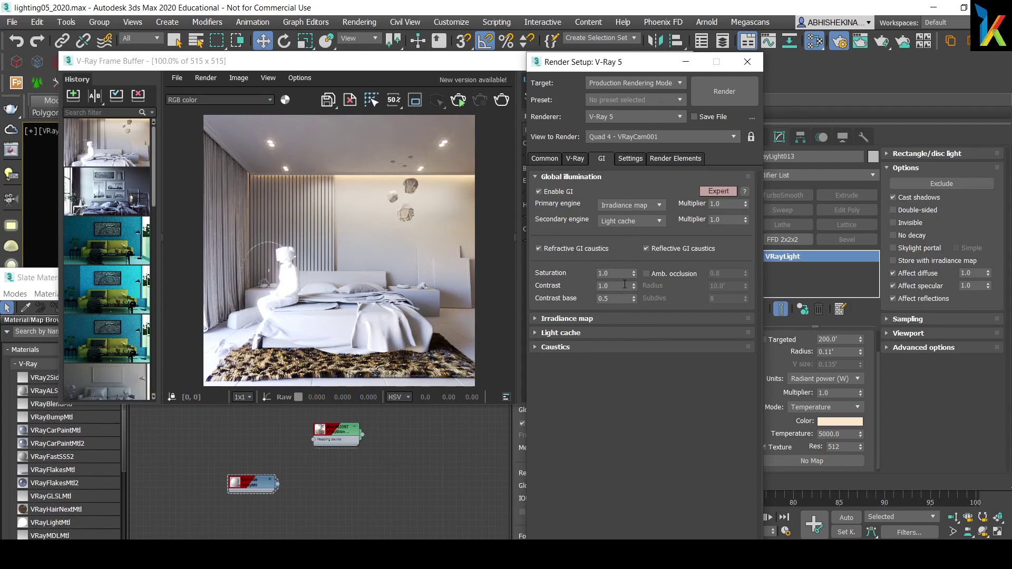
Start an interactive render with the irradiance map GI settings and save the result to the frame buffer history.
{"action": "left_click", "coordinate": [354, 77]}
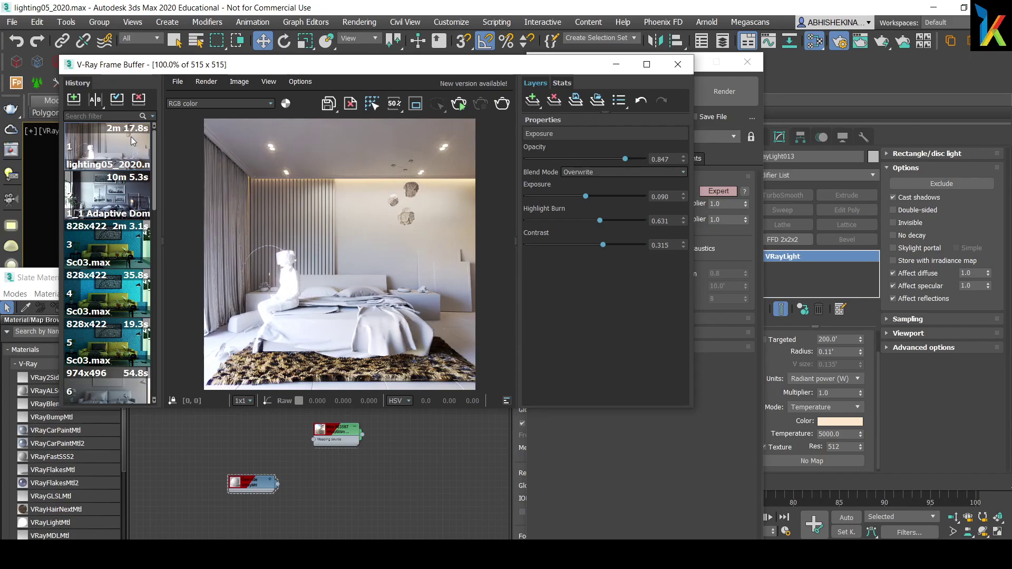
{"action": "left_click_drag", "start_coordinate": [440, 69], "coordinate": [465, 69]}
{"action": "left_click", "coordinate": [485, 104]}
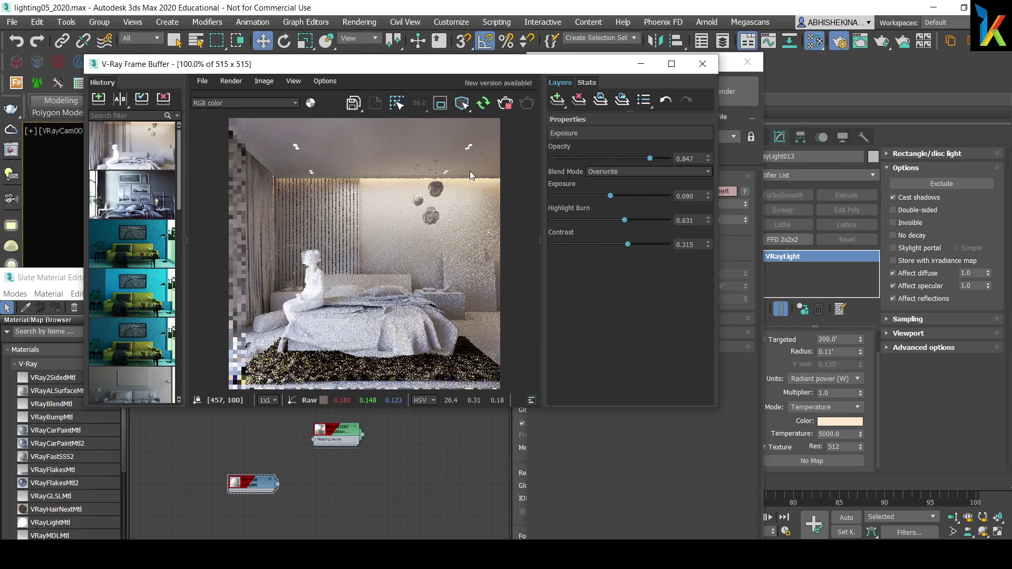
{"action": "left_click_drag", "start_coordinate": [465, 70], "coordinate": [452, 67]}
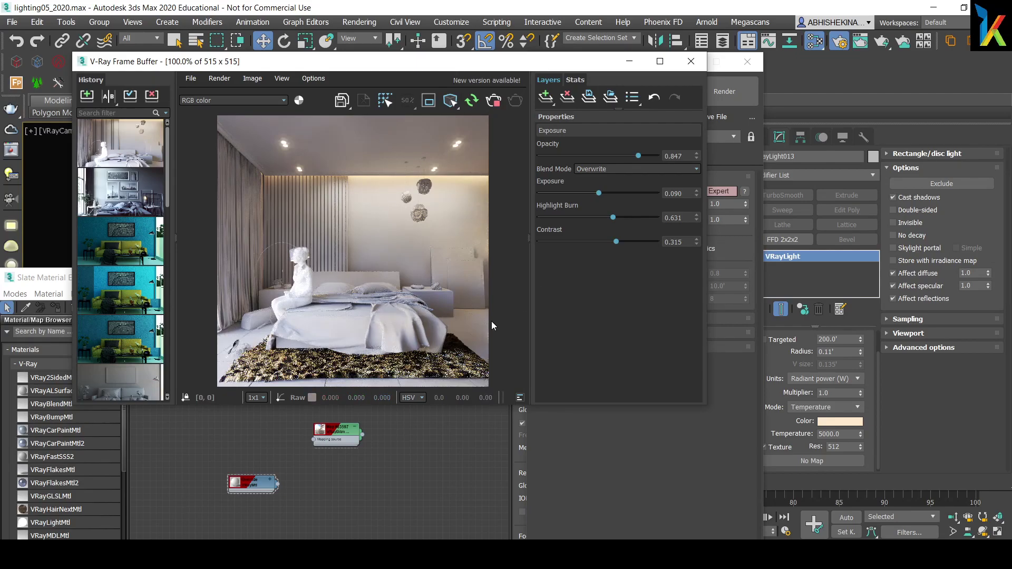
{"action": "left_click_drag", "start_coordinate": [417, 67], "coordinate": [455, 92]}
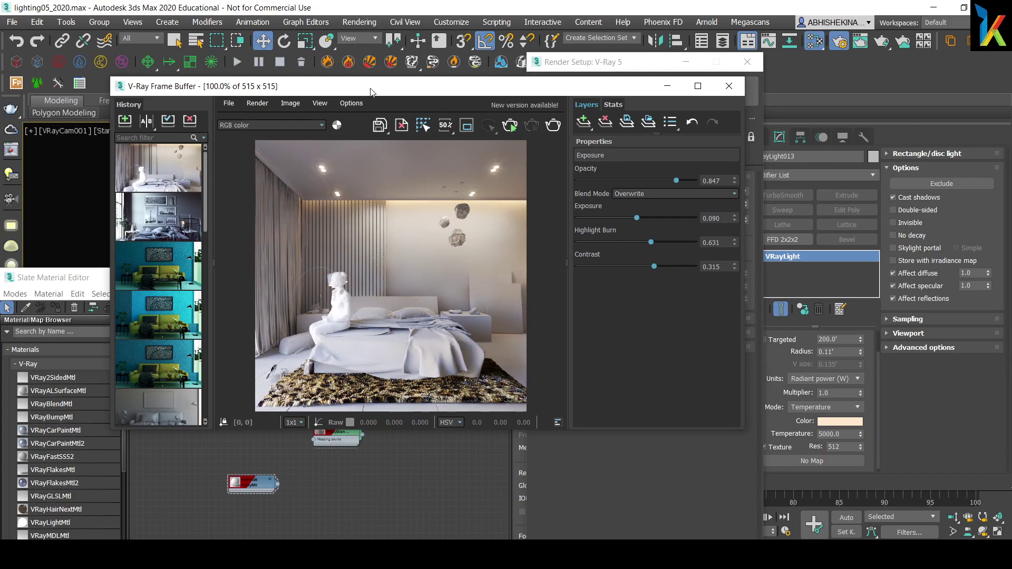
{"action": "left_click", "coordinate": [127, 123]}
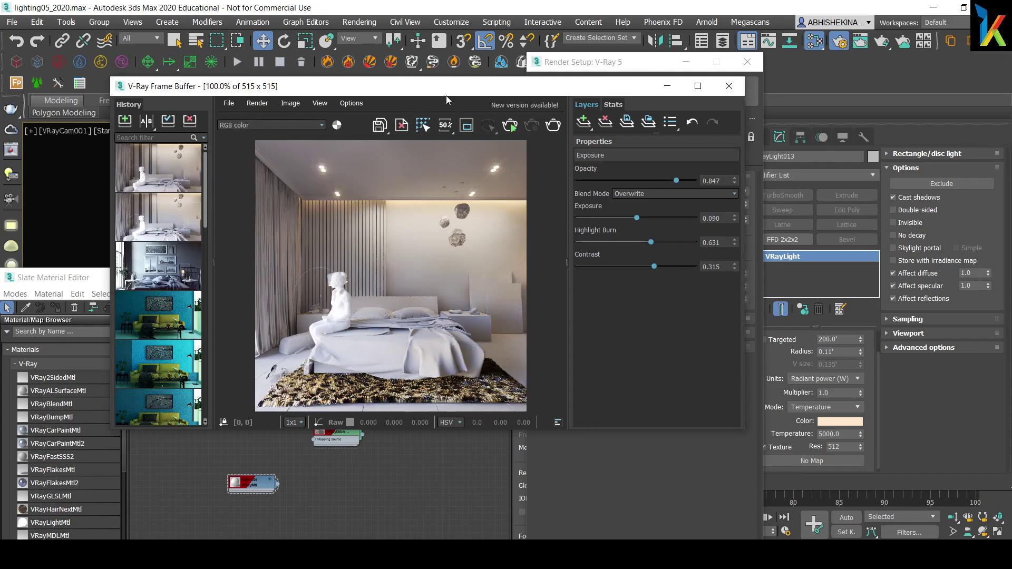
Set the image sampler's min shading rate to 2 and the progressive sampler's max subdivs to 1.
{"action": "left_click_drag", "start_coordinate": [446, 95], "coordinate": [384, 101]}
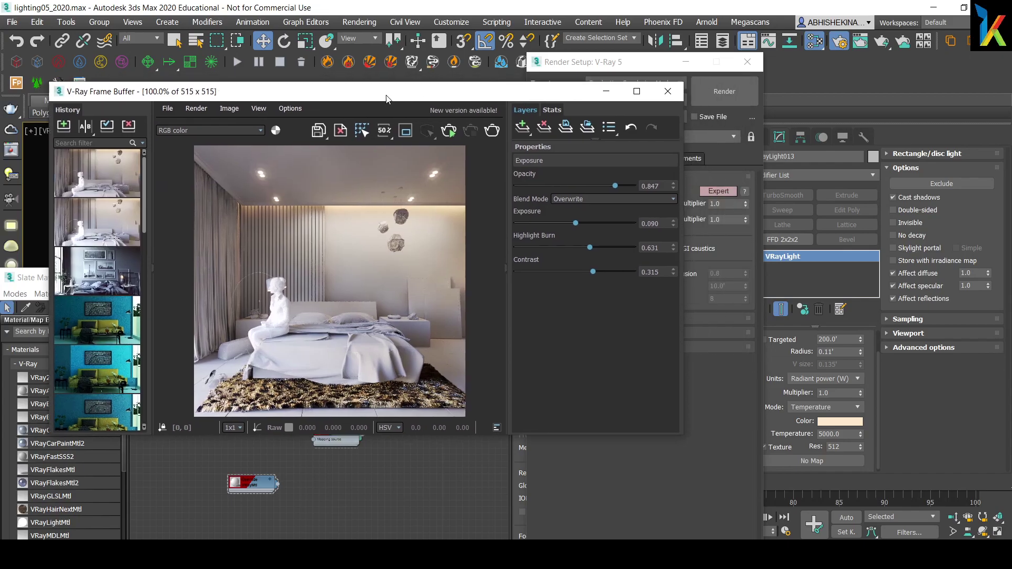
{"action": "left_click", "coordinate": [589, 74]}
{"action": "left_click", "coordinate": [575, 159]}
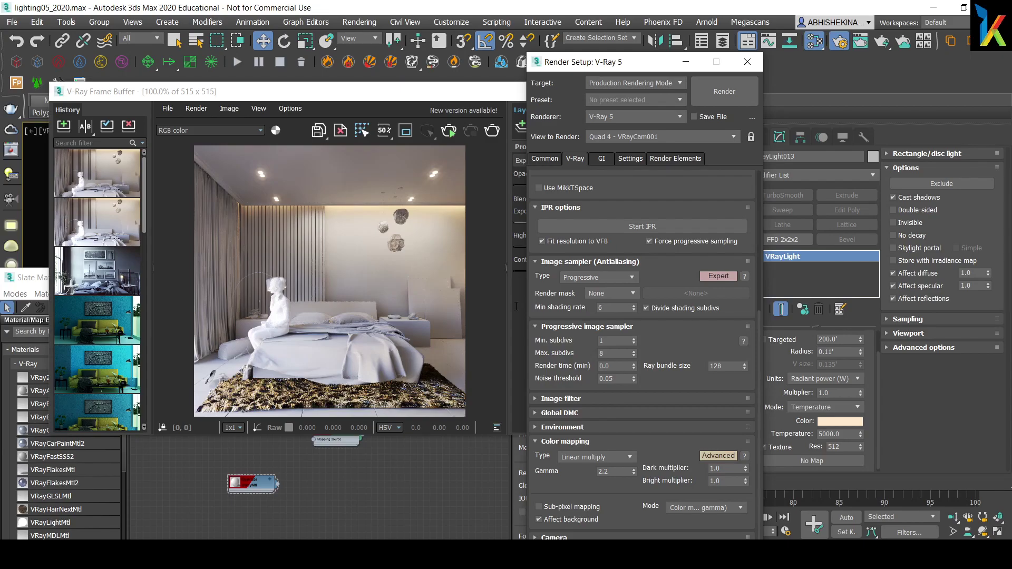
{"action": "double_click", "coordinate": [601, 308]}
{"action": "type", "text": "2"}
{"action": "double_click", "coordinate": [607, 353]}
{"action": "type", "text": "1"}
{"action": "left_click", "coordinate": [612, 342]}
{"action": "key", "text": "Tab"}
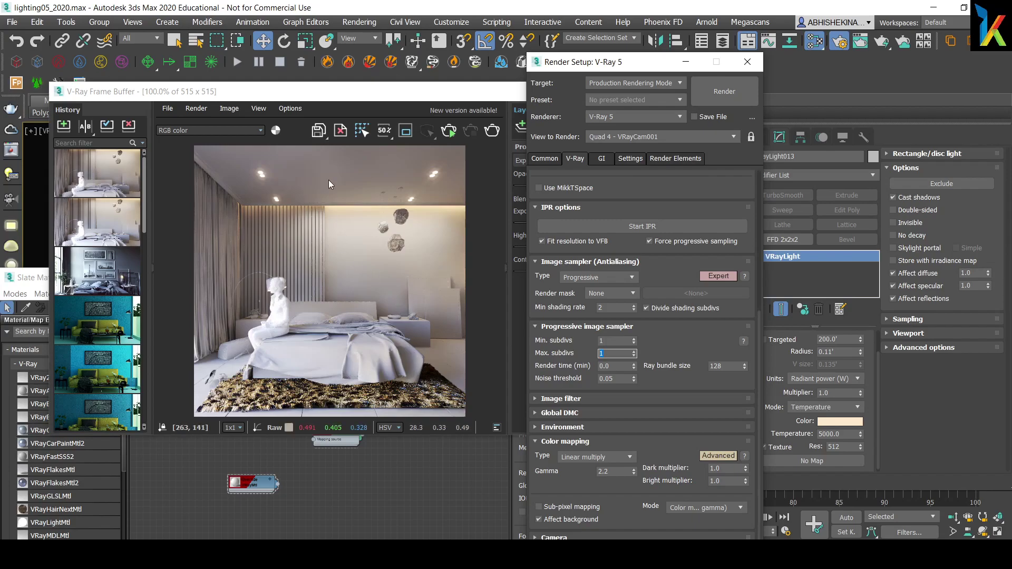
Set the multiplier of the dome light VRayLight001 to 20 in the V-Ray Light Lister and close the lister.
{"action": "left_click_drag", "start_coordinate": [306, 100], "coordinate": [457, 100]}
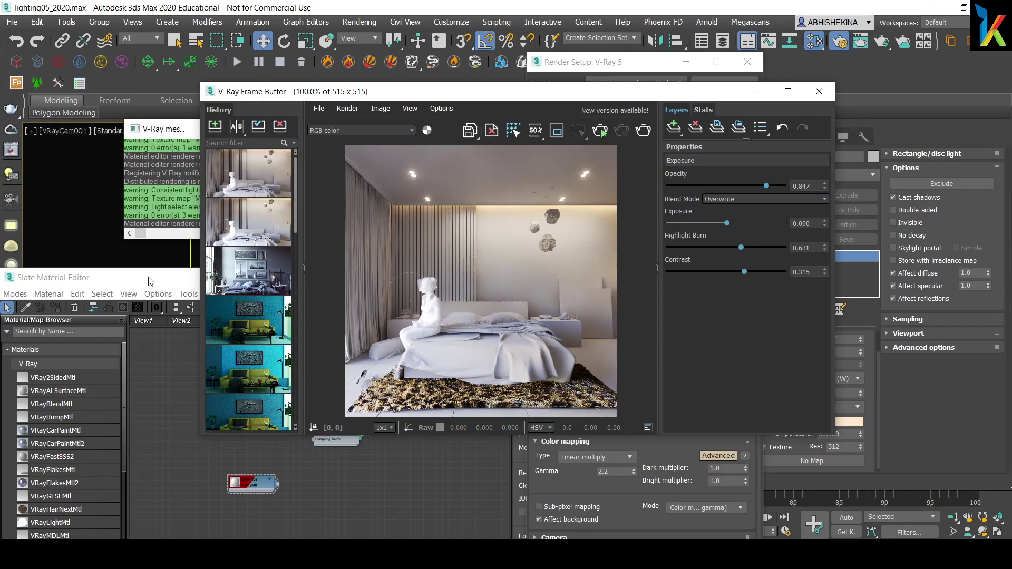
{"action": "left_click", "coordinate": [10, 174]}
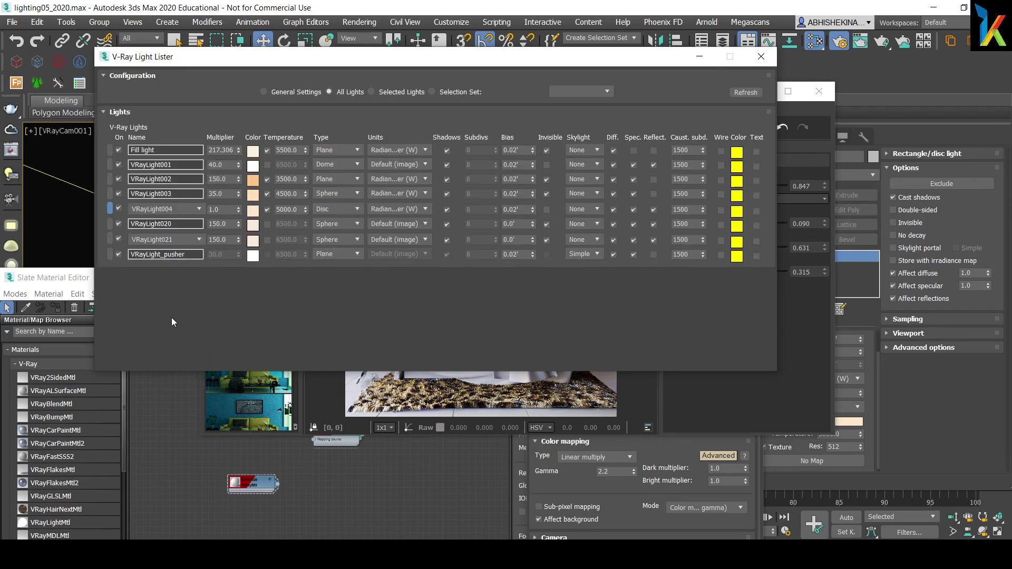
{"action": "left_click", "coordinate": [109, 165]}
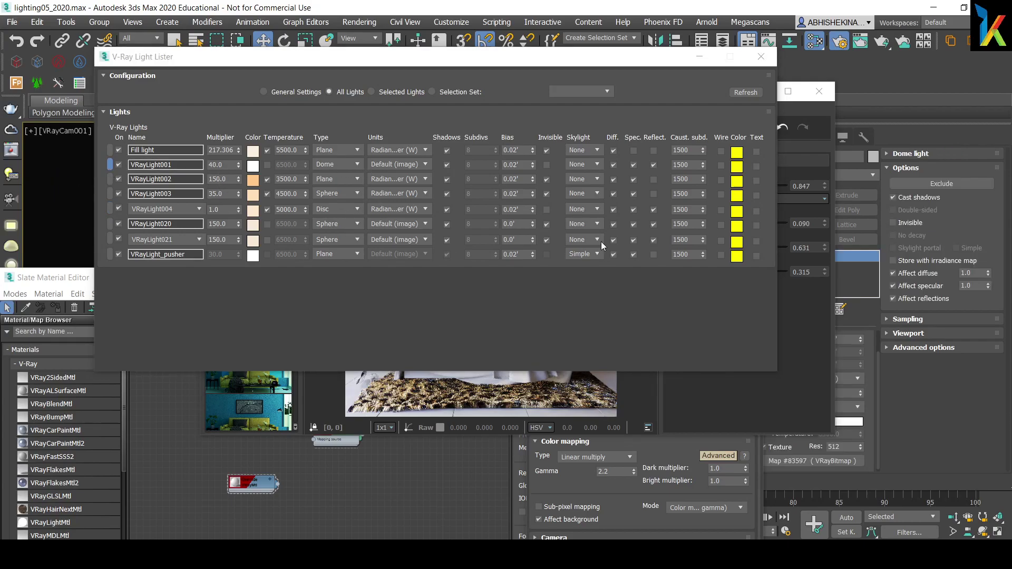
{"action": "left_click_drag", "start_coordinate": [227, 167], "coordinate": [178, 162]}
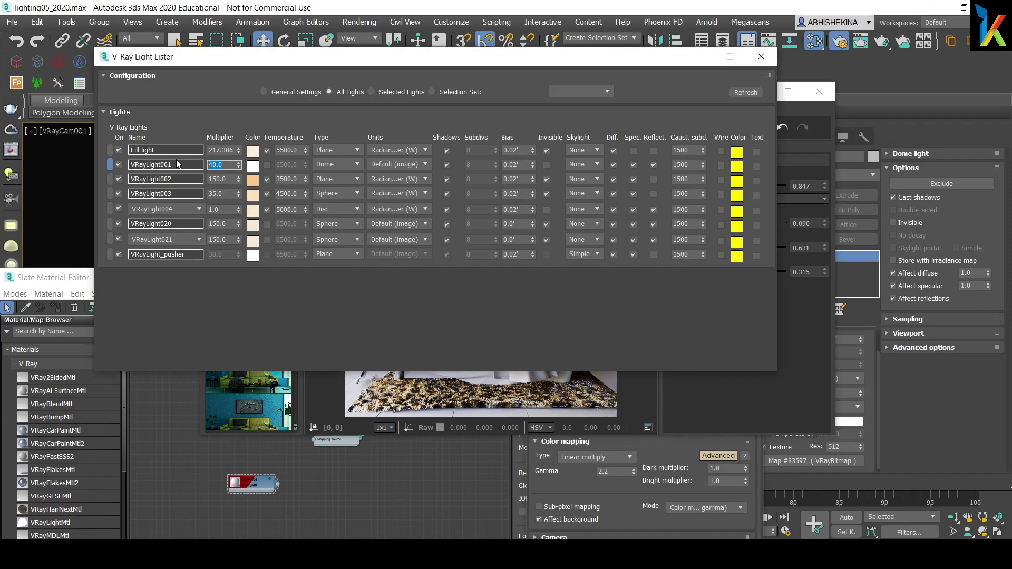
{"action": "type", "text": "20"}
{"action": "key", "text": "Return"}
{"action": "left_click", "coordinate": [761, 57]}
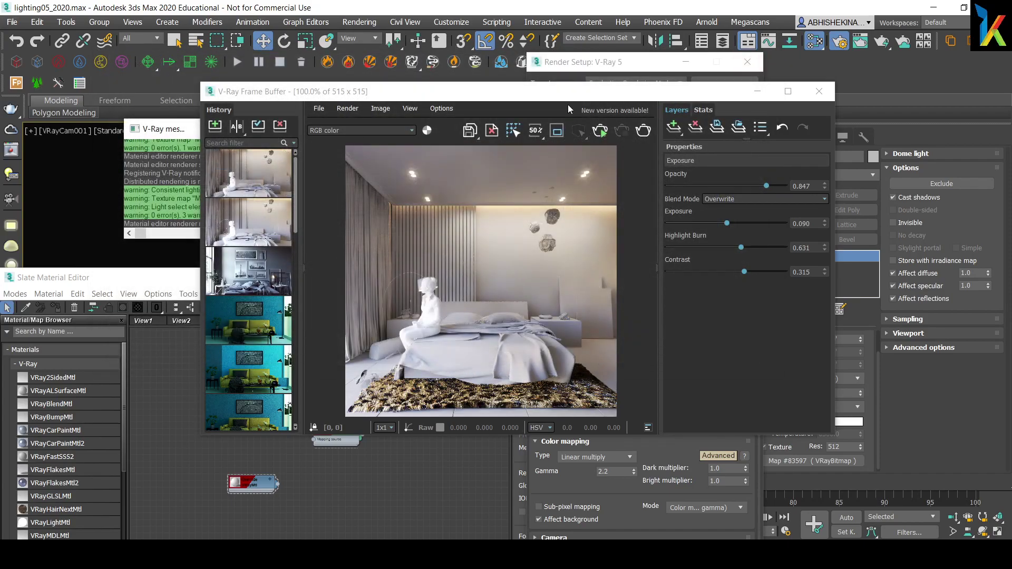
Reposition the frame buffer and run an interactive render with the weaker dome light and reduced sampler settings.
{"action": "left_click_drag", "start_coordinate": [570, 93], "coordinate": [551, 79]}
{"action": "left_click", "coordinate": [583, 122]}
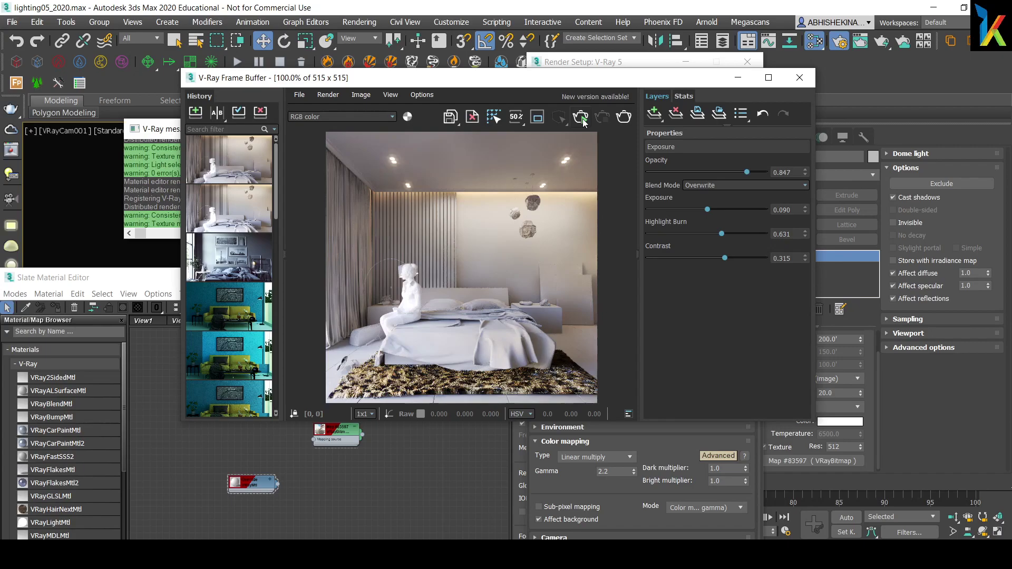
{"action": "left_click", "coordinate": [581, 118]}
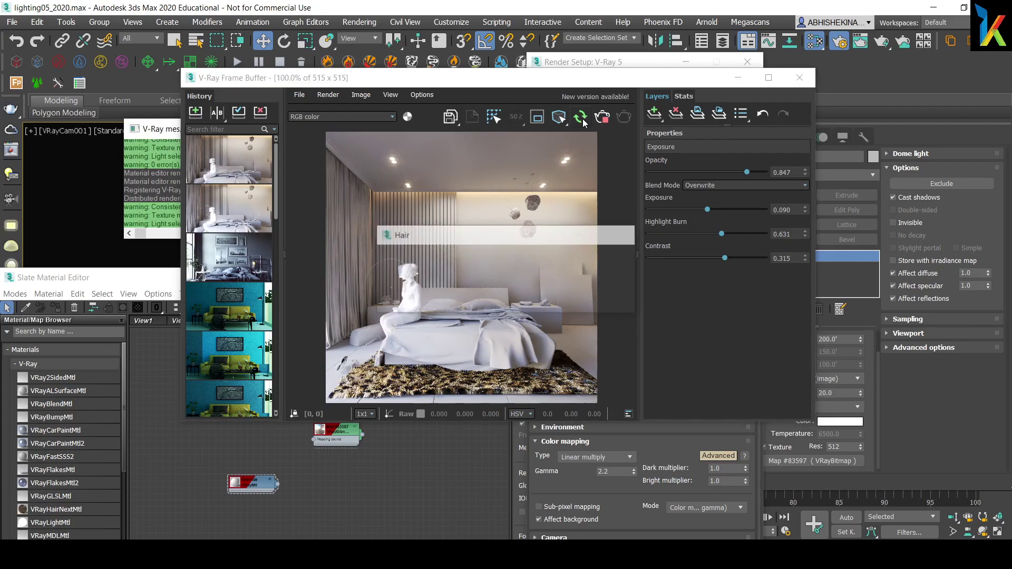
{"action": "left_click", "coordinate": [584, 123]}
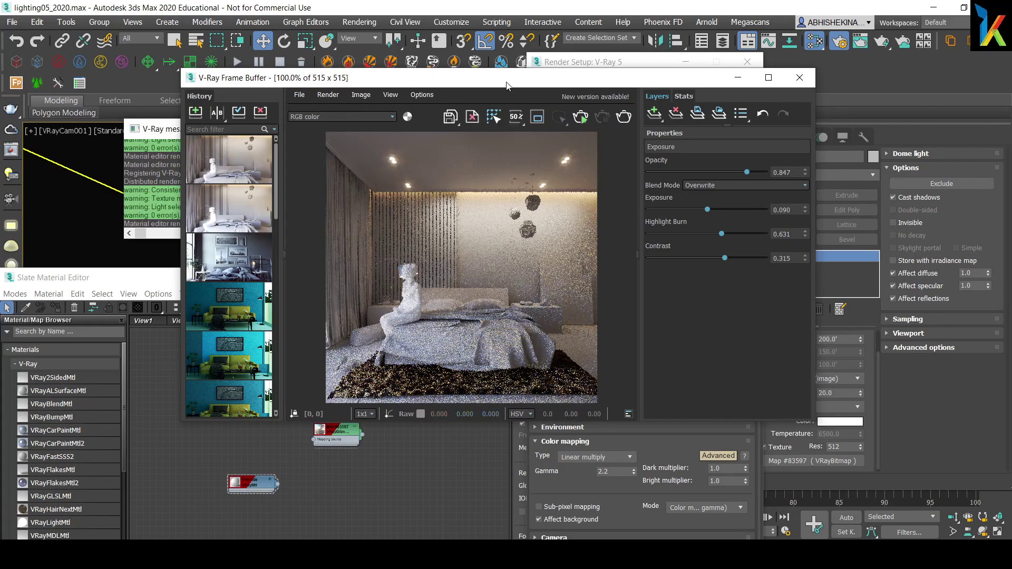
Check the progressive sampler's max subdivs and save the low-subdivs render to the frame buffer history.
{"action": "left_click_drag", "start_coordinate": [506, 85], "coordinate": [476, 140]}
{"action": "left_click", "coordinate": [579, 71]}
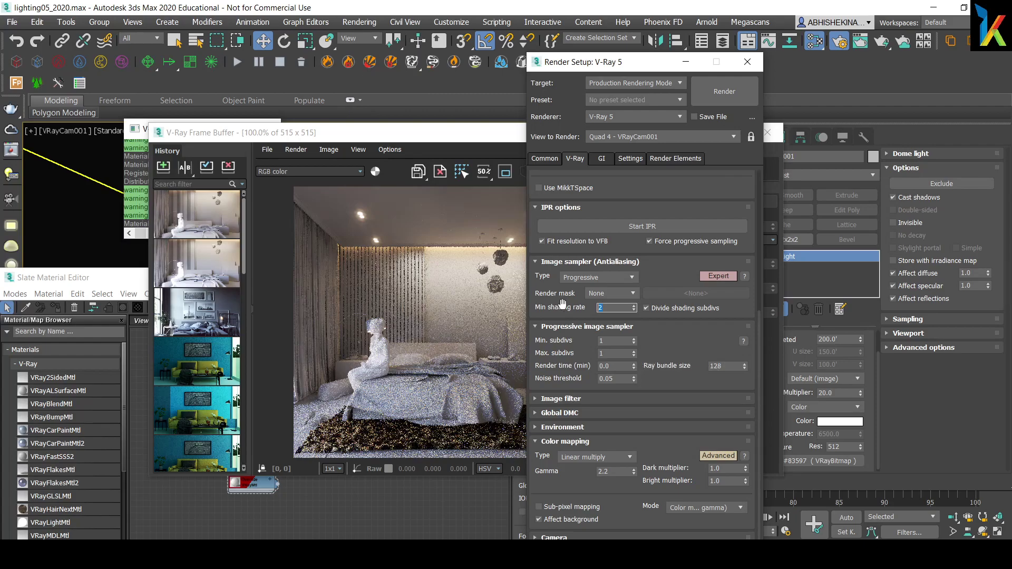
{"action": "double_click", "coordinate": [615, 353]}
{"action": "left_click_drag", "start_coordinate": [448, 133], "coordinate": [524, 121]}
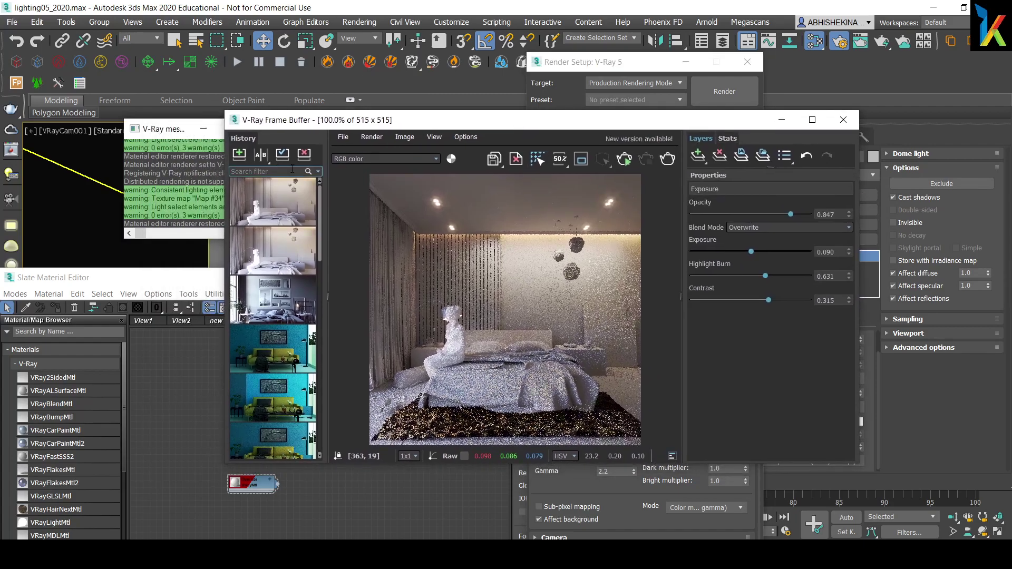
{"action": "left_click", "coordinate": [240, 156]}
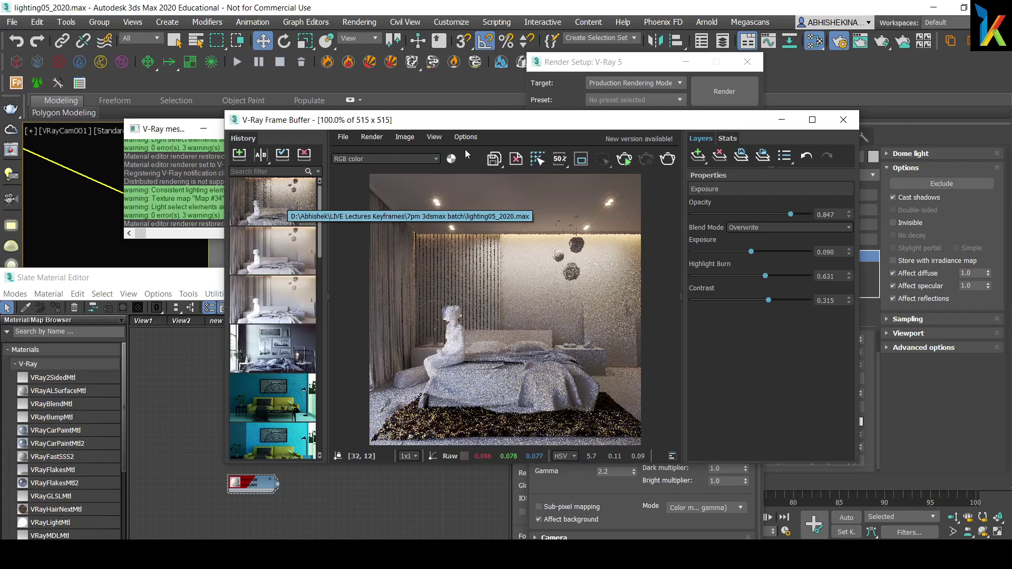
Set the progressive image sampler's max subdivs to 8 and move the render settings window out of the way.
{"action": "left_click_drag", "start_coordinate": [505, 125], "coordinate": [446, 119]}
{"action": "left_click", "coordinate": [594, 65]}
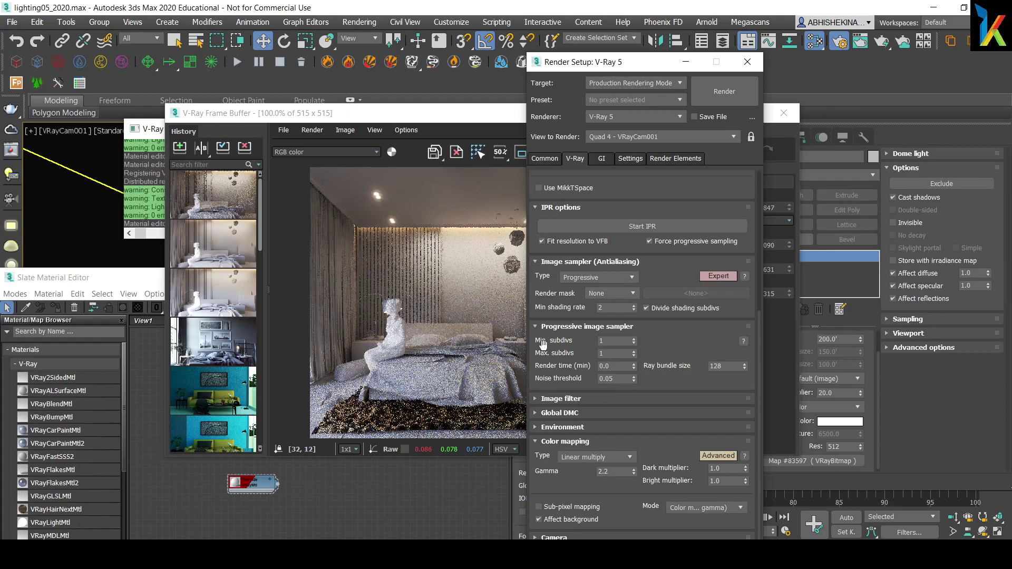
{"action": "left_click", "coordinate": [613, 351]}
{"action": "type", "text": "8"}
{"action": "left_click_drag", "start_coordinate": [621, 63], "coordinate": [596, 37]}
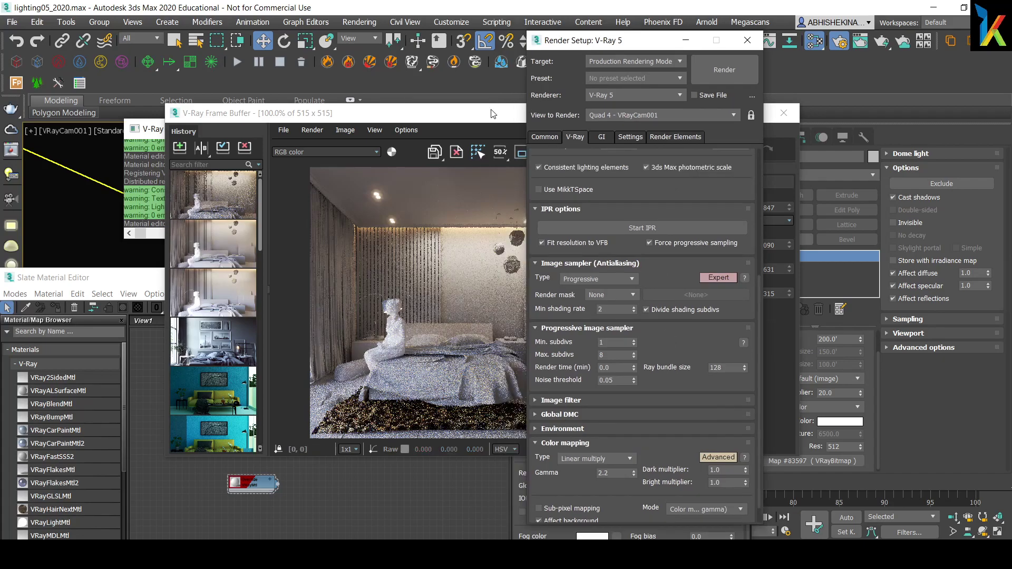
Render the camera view interactively with the new max subdivs and save the image to the frame buffer history.
{"action": "left_click_drag", "start_coordinate": [495, 117], "coordinate": [471, 118]}
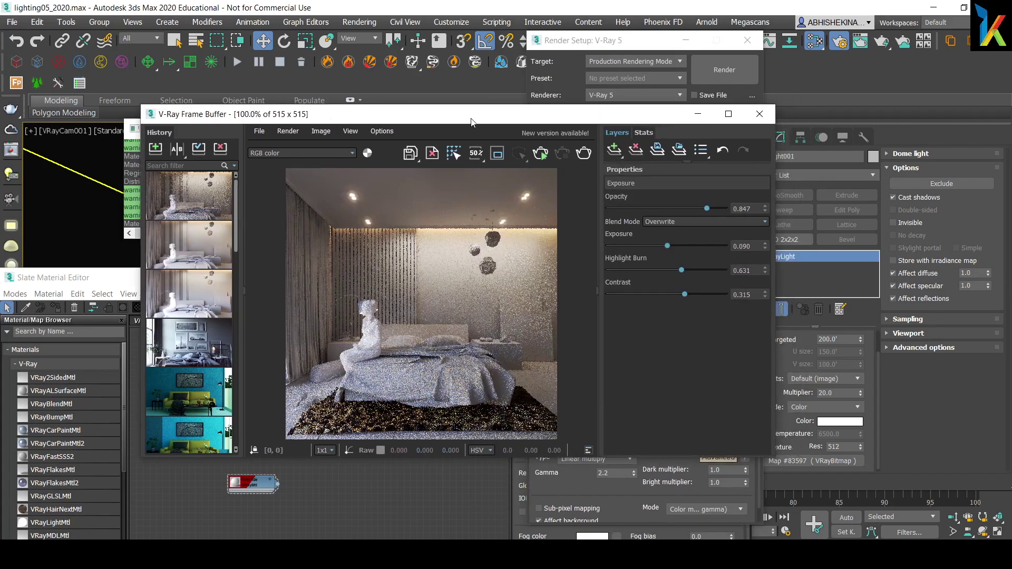
{"action": "left_click", "coordinate": [541, 154]}
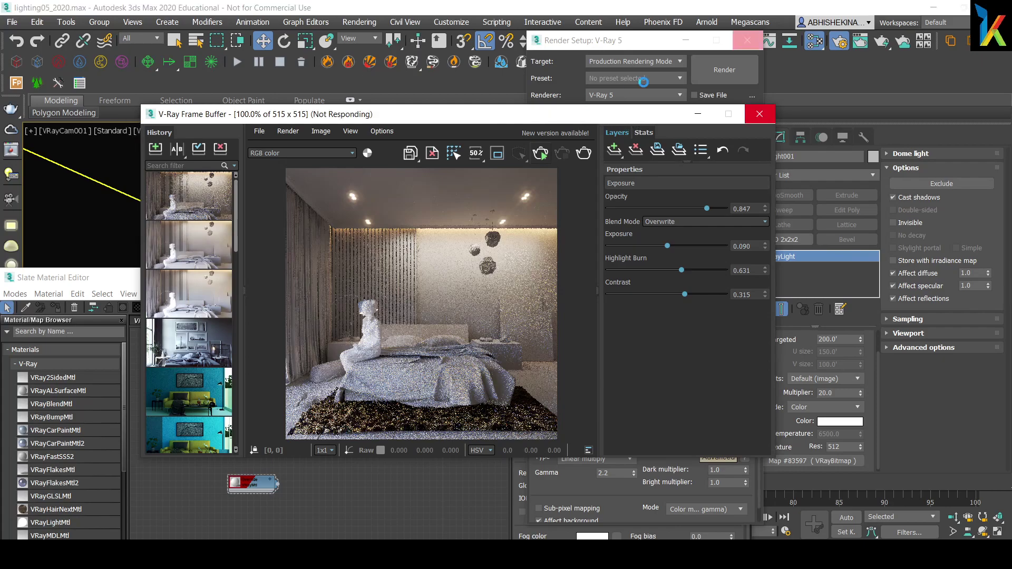
{"action": "left_click_drag", "start_coordinate": [623, 119], "coordinate": [465, 82]}
{"action": "left_click", "coordinate": [611, 44]}
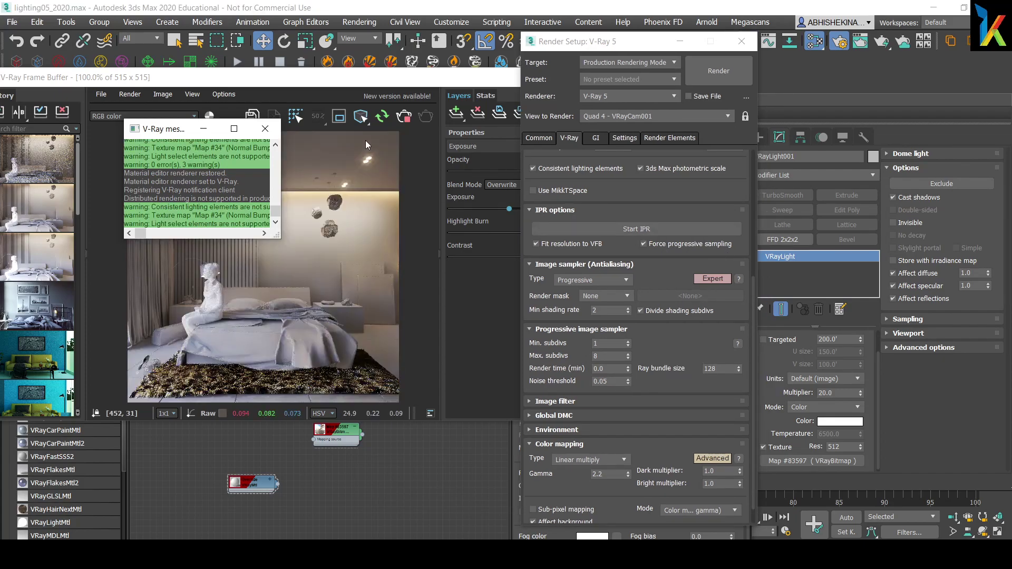
{"action": "left_click_drag", "start_coordinate": [353, 83], "coordinate": [508, 79]}
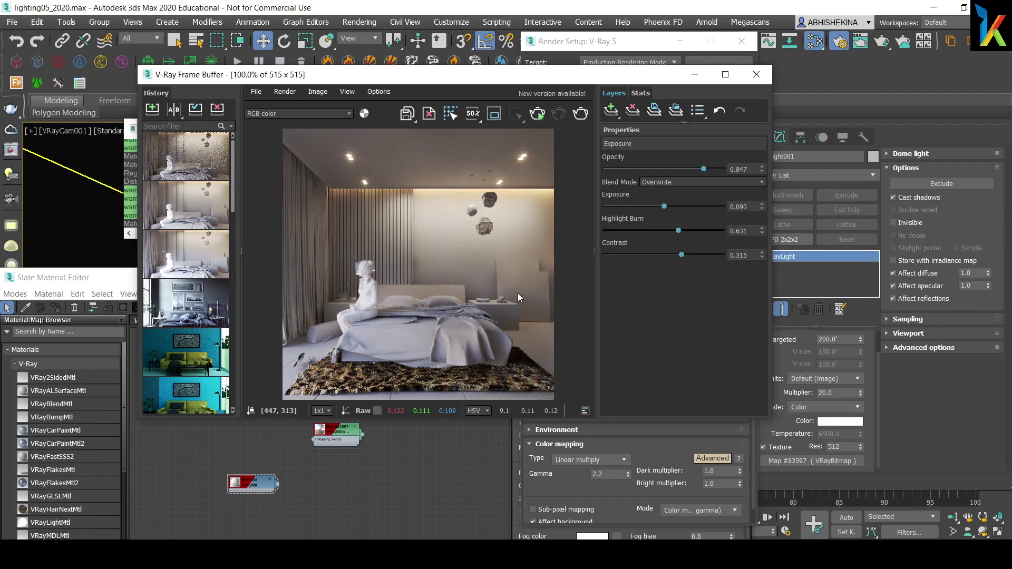
{"action": "left_click", "coordinate": [152, 109]}
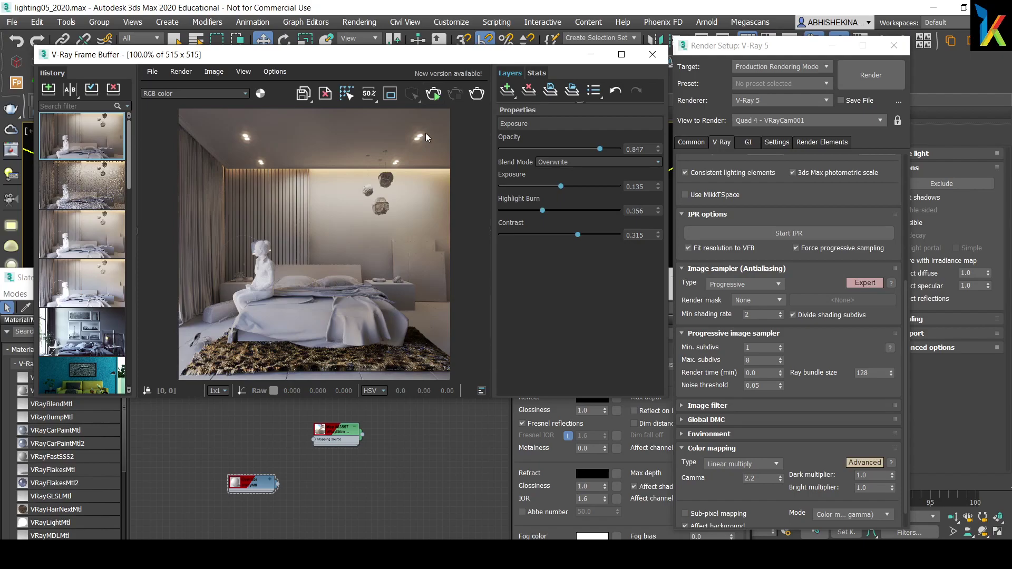
Try marking render regions around the seated figure and bed in the frame buffer, and switch region rendering off again.
{"action": "left_click_drag", "start_coordinate": [447, 55], "coordinate": [452, 89]}
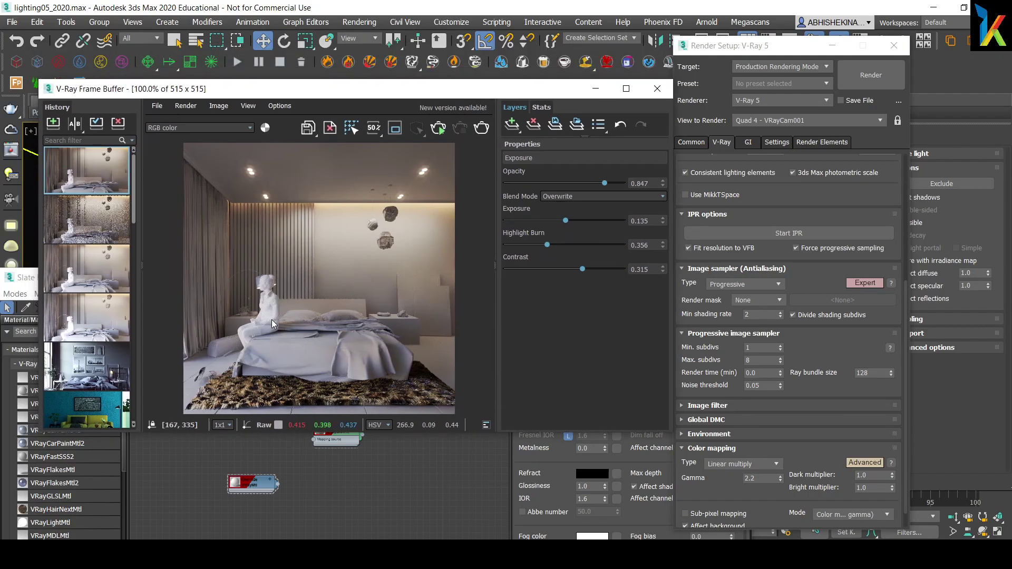
{"action": "left_click", "coordinate": [393, 129]}
{"action": "left_click_drag", "start_coordinate": [227, 259], "coordinate": [321, 355]}
{"action": "left_click_drag", "start_coordinate": [218, 248], "coordinate": [343, 363]}
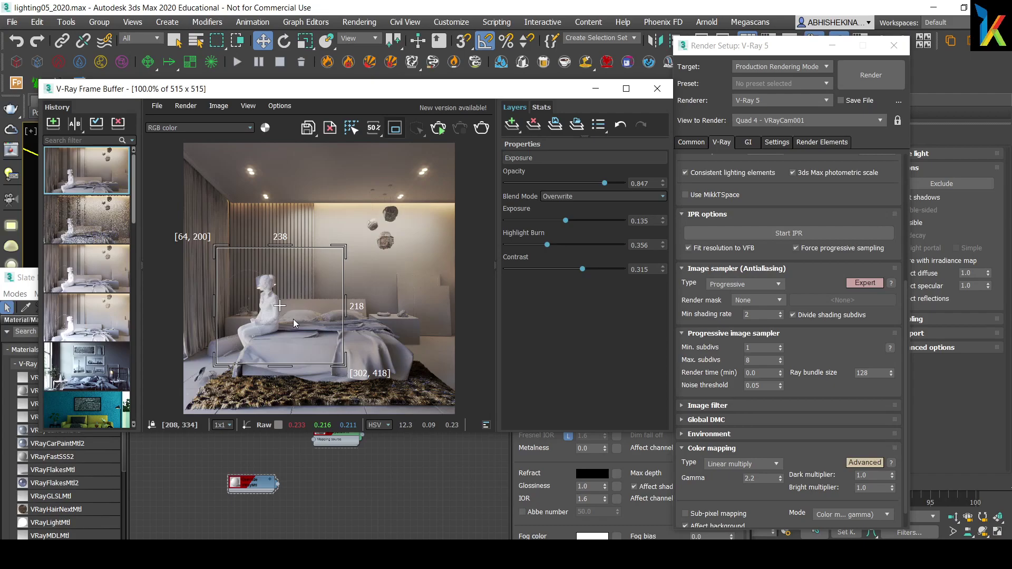
{"action": "left_click_drag", "start_coordinate": [190, 175], "coordinate": [357, 416]}
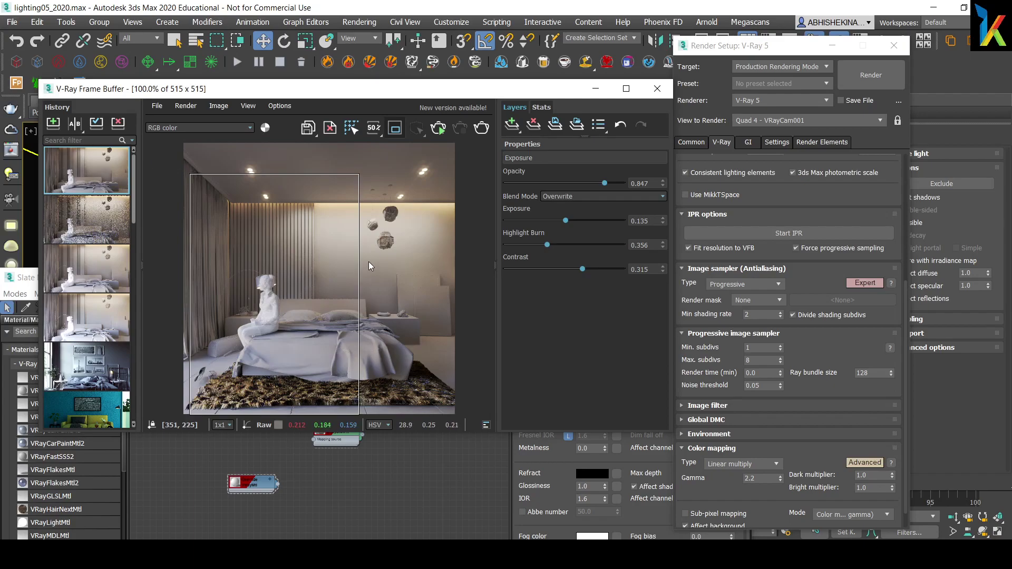
{"action": "left_click", "coordinate": [395, 128]}
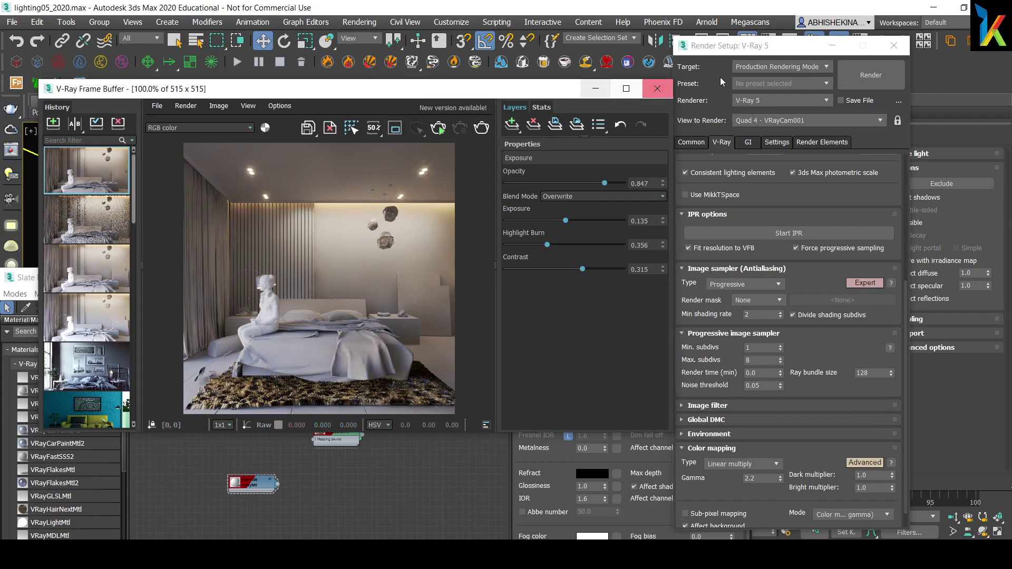
Set the image sampler's render mask to Selected.
{"action": "left_click", "coordinate": [715, 46]}
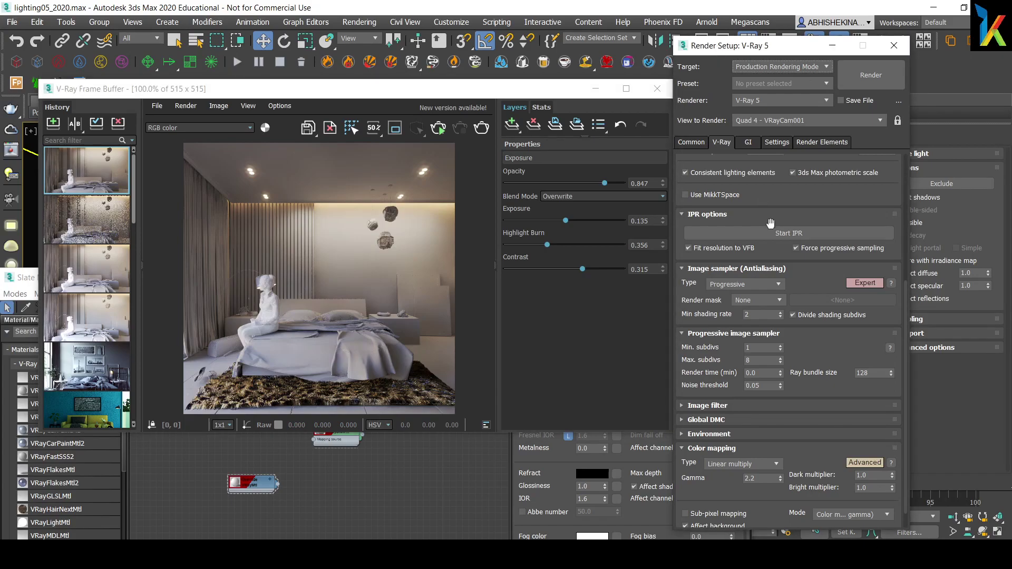
{"action": "left_click", "coordinate": [774, 301]}
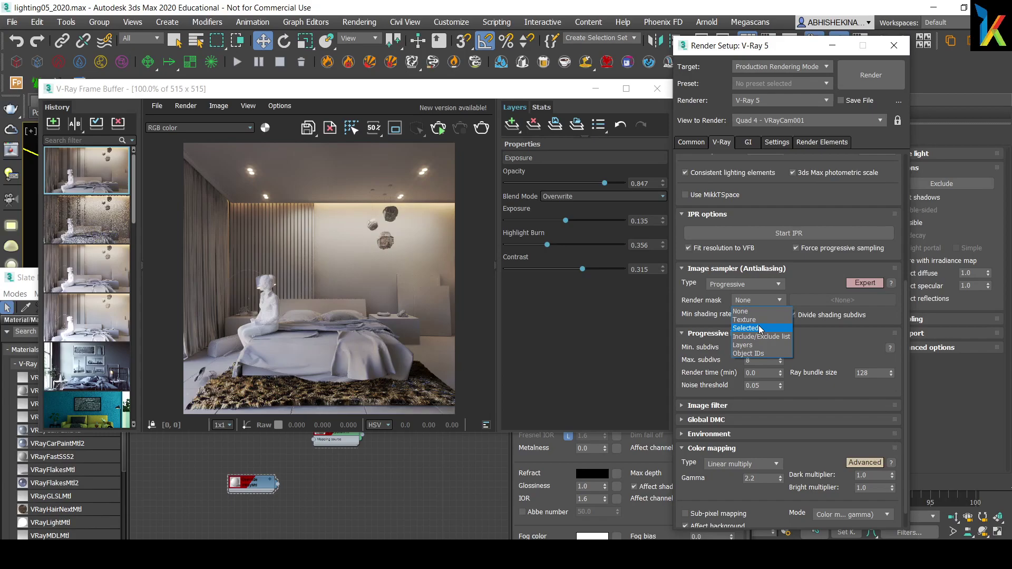
{"action": "left_click", "coordinate": [759, 328]}
Select the seated figure and the bed cover in the camera viewport and start an interactive render of only those objects.
{"action": "left_click_drag", "start_coordinate": [501, 97], "coordinate": [768, 112]}
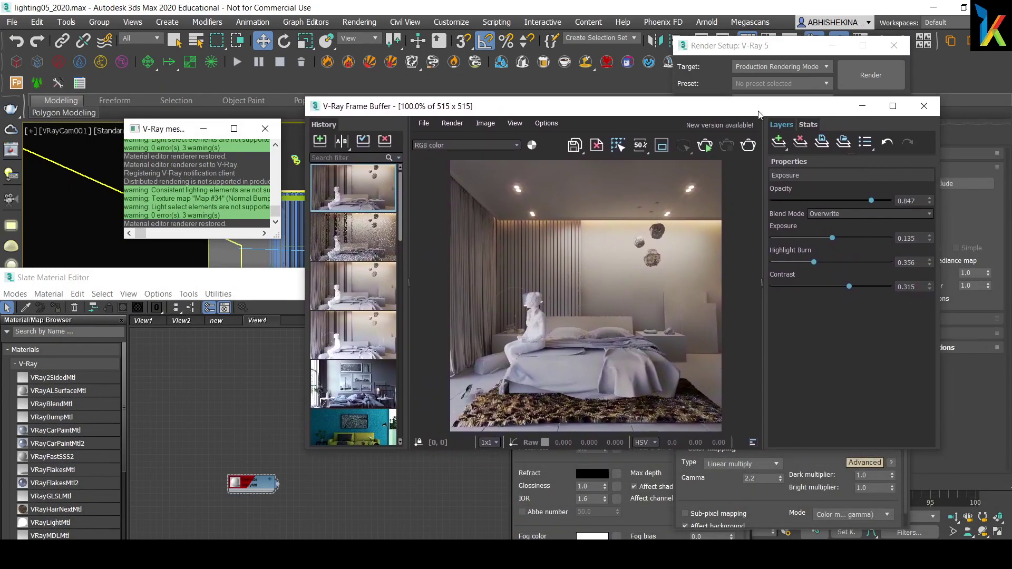
{"action": "left_click", "coordinate": [245, 281]}
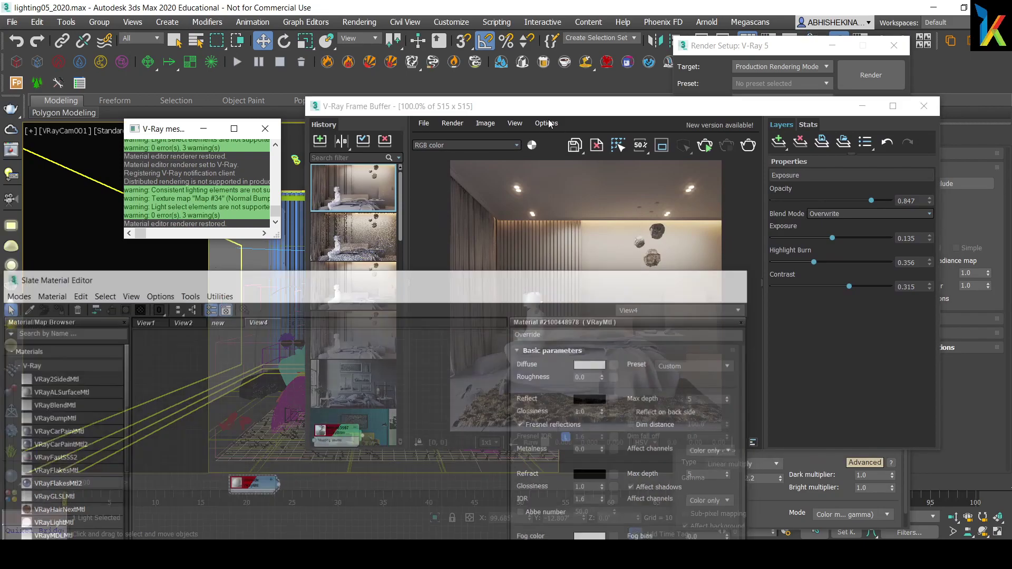
{"action": "left_click_drag", "start_coordinate": [521, 108], "coordinate": [579, 86]}
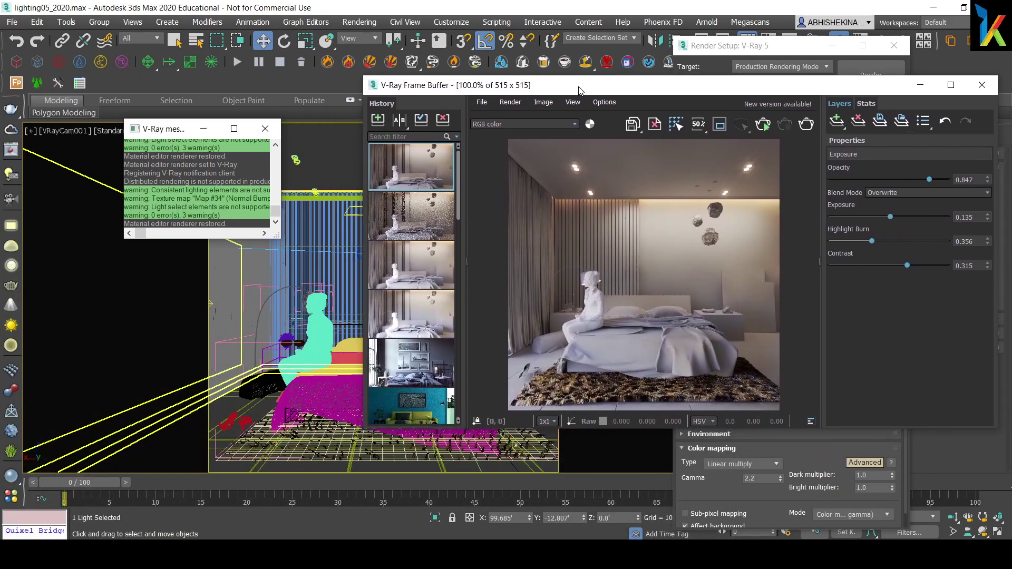
{"action": "left_click", "coordinate": [328, 333]}
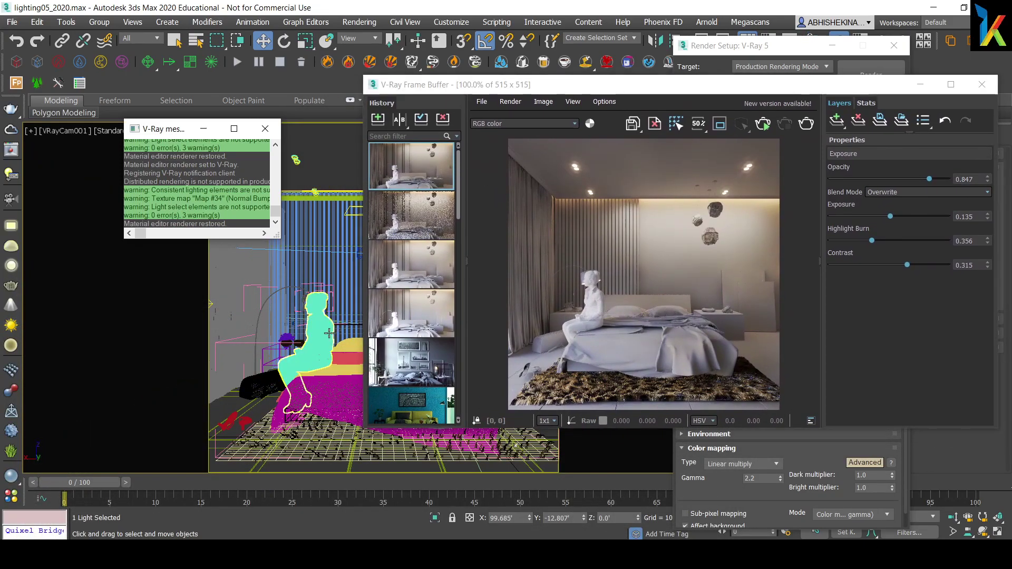
{"action": "left_click", "coordinate": [346, 380], "text": "ctrl"}
{"action": "left_click", "coordinate": [334, 371], "text": "ctrl"}
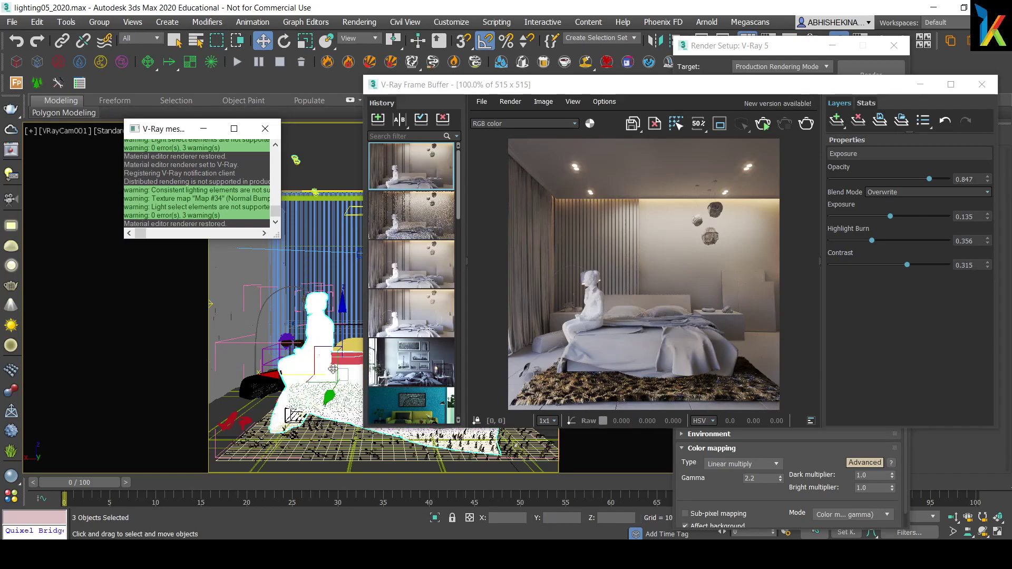
{"action": "left_click", "coordinate": [765, 125]}
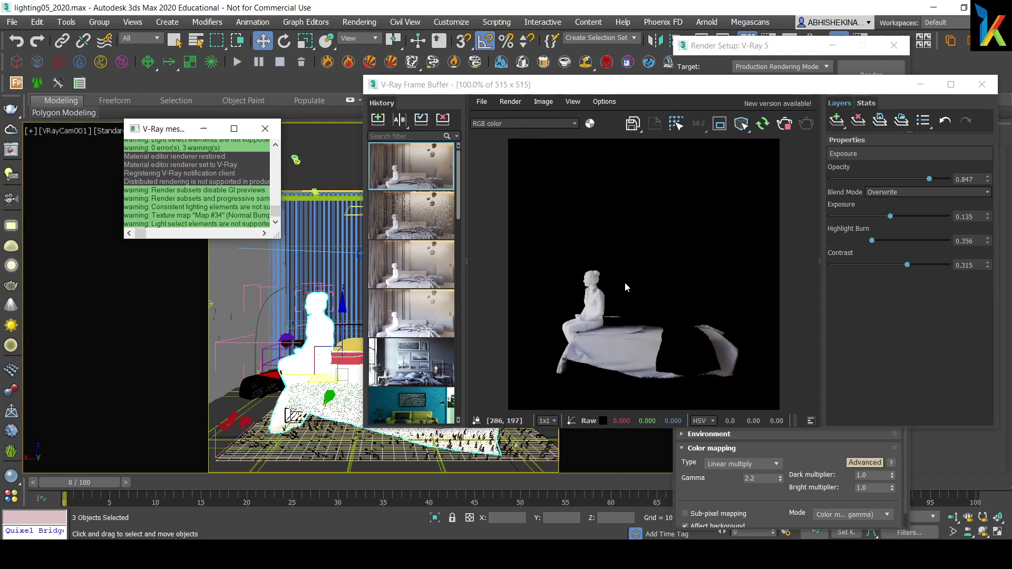
Collapse the frame buffer's history and layers areas, shrink the window and move it clear of the bed in the viewport.
{"action": "left_click_drag", "start_coordinate": [603, 94], "coordinate": [620, 68]}
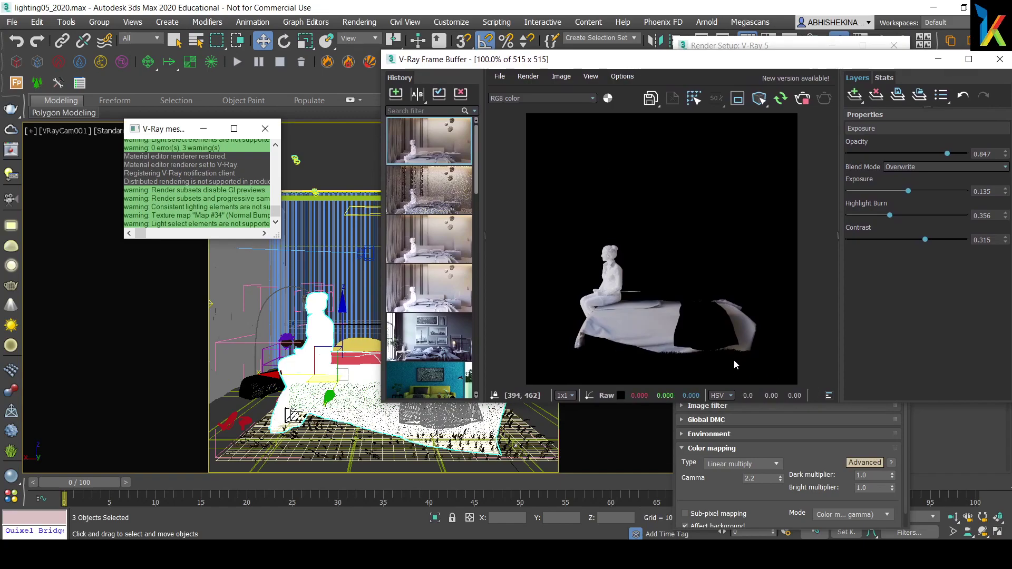
{"action": "left_click", "coordinate": [484, 237]}
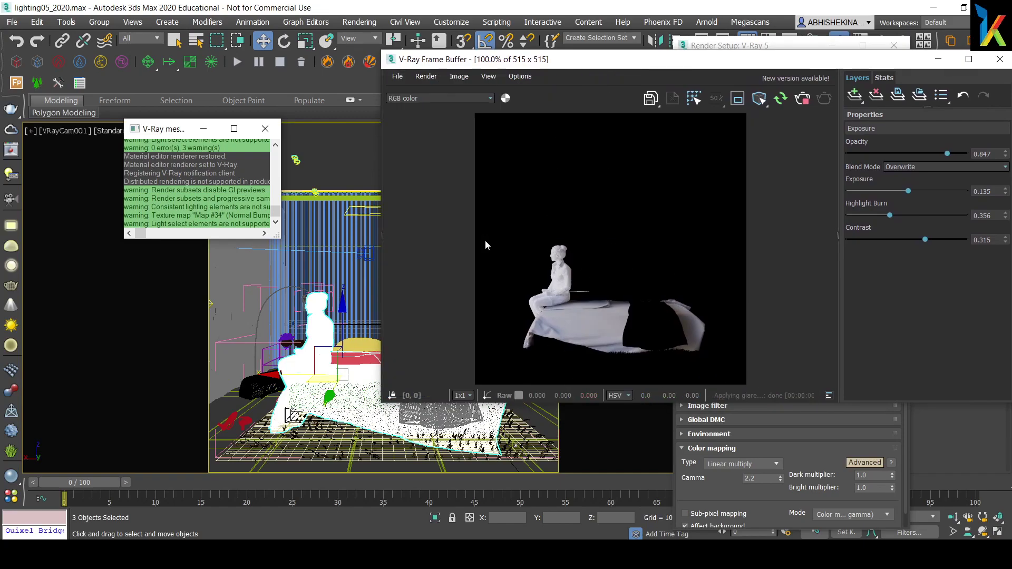
{"action": "left_click", "coordinate": [835, 238]}
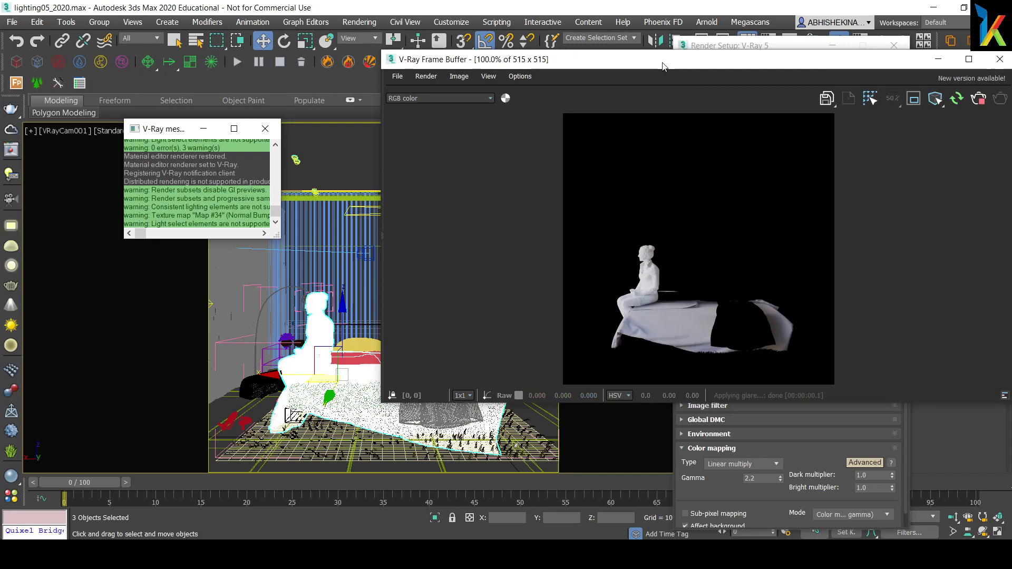
{"action": "left_click_drag", "start_coordinate": [382, 51], "coordinate": [497, 34]}
{"action": "left_click_drag", "start_coordinate": [503, 404], "coordinate": [605, 413]}
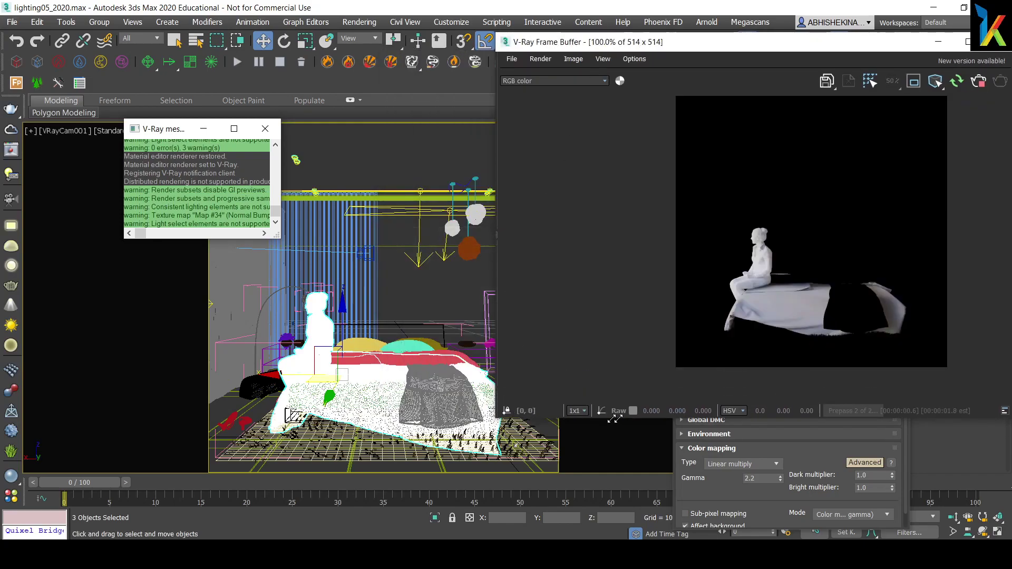
{"action": "left_click_drag", "start_coordinate": [906, 46], "coordinate": [721, 51]}
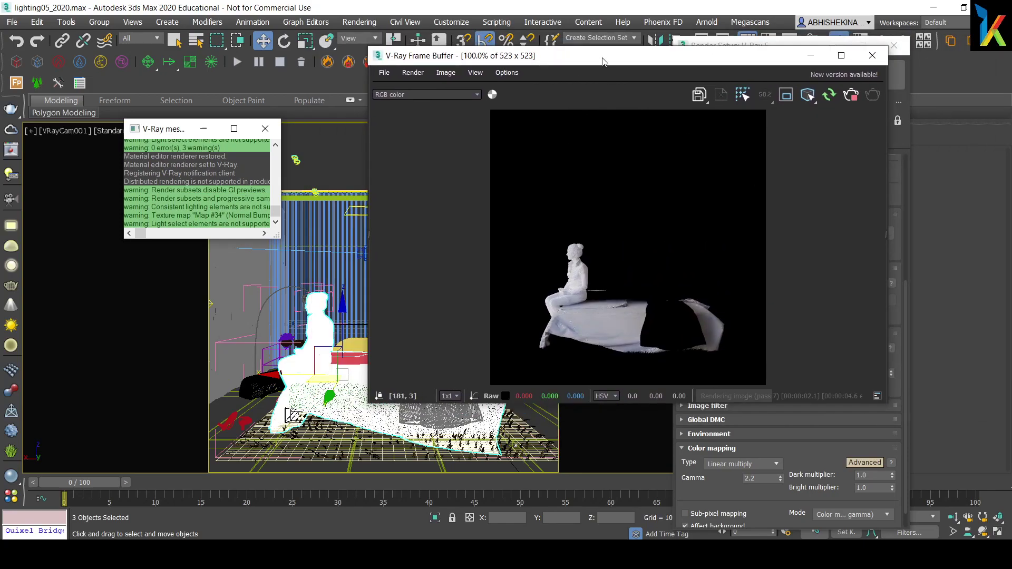
{"action": "left_click_drag", "start_coordinate": [603, 61], "coordinate": [671, 32]}
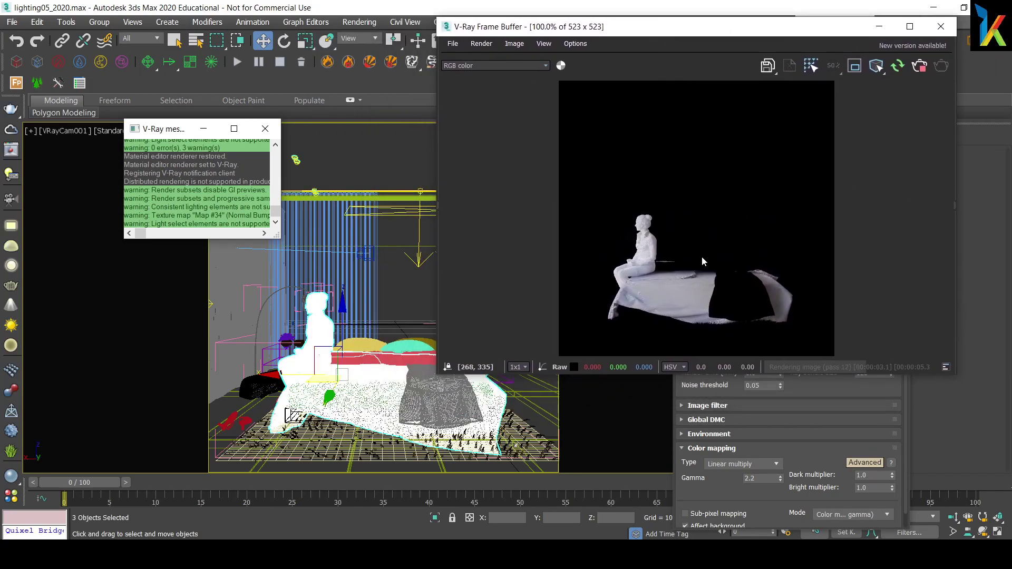
Add the throw, the dark object beside the bed and the red bedding to the selection for the masked interactive render.
{"action": "left_click", "coordinate": [441, 410], "text": "ctrl"}
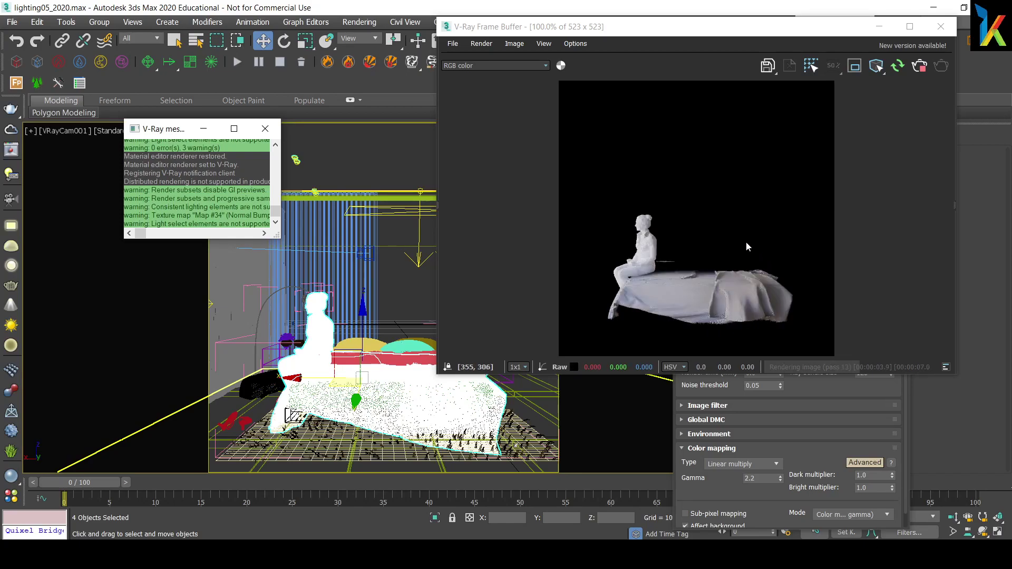
{"action": "left_click", "coordinate": [265, 389], "text": "ctrl"}
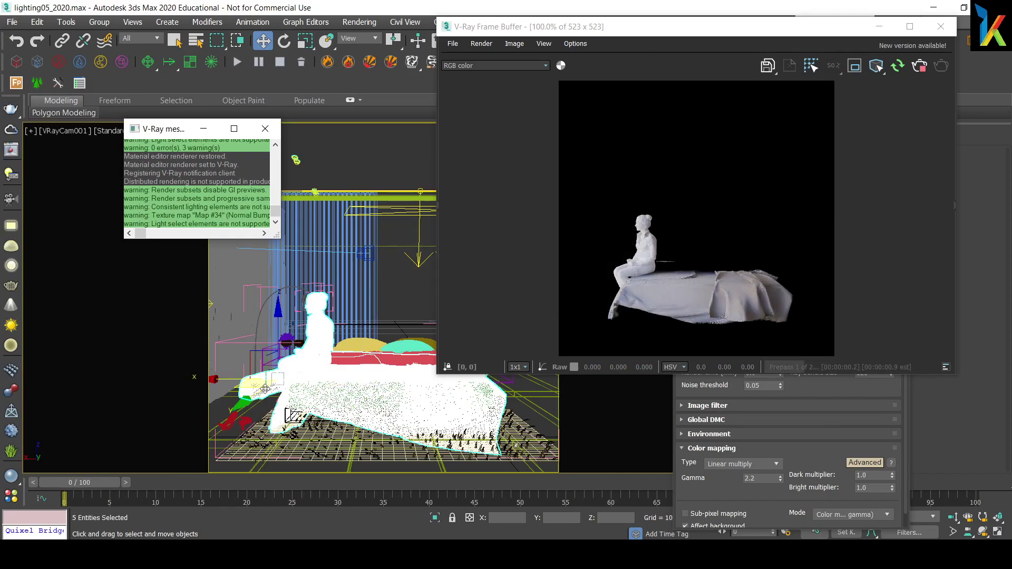
{"action": "left_click", "coordinate": [409, 358], "text": "ctrl"}
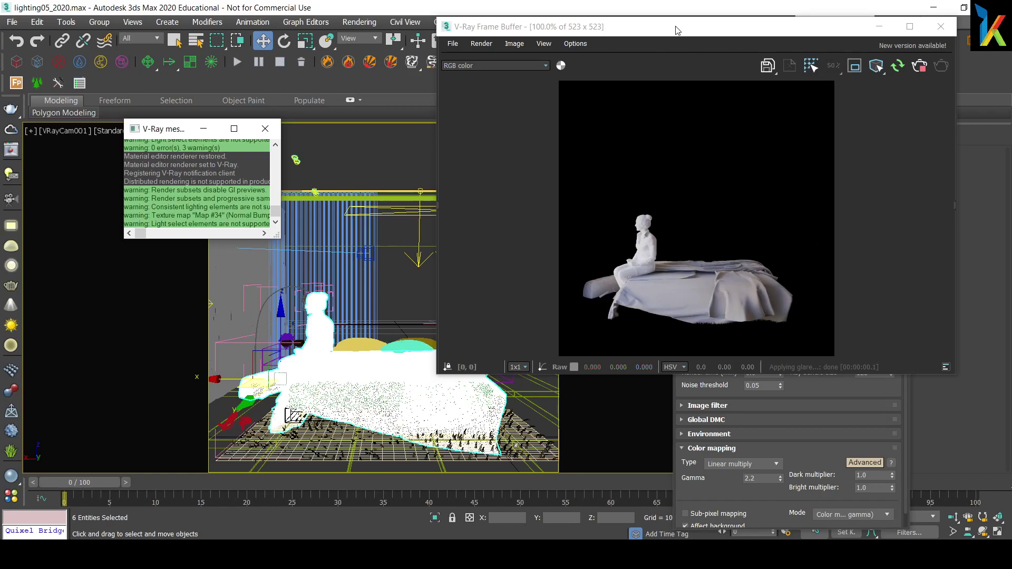
Set the render mask back to None and stop the interactive render.
{"action": "left_click_drag", "start_coordinate": [677, 30], "coordinate": [255, 44]}
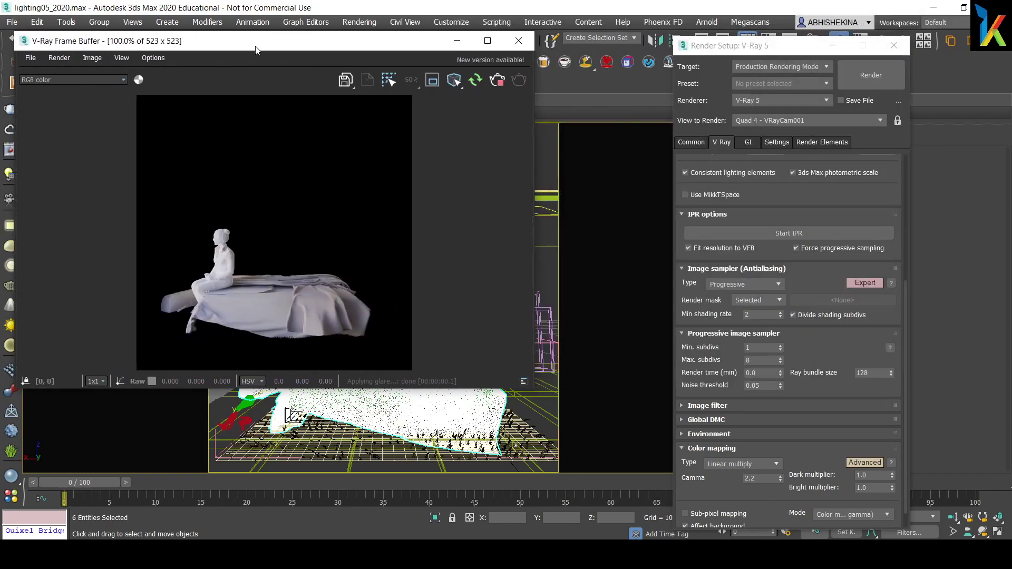
{"action": "left_click", "coordinate": [779, 303]}
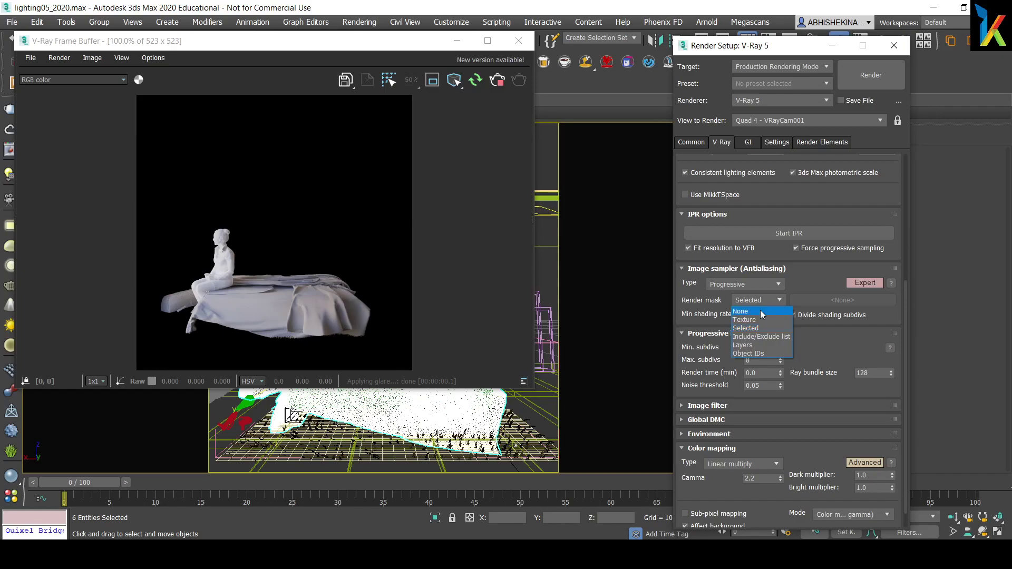
{"action": "left_click", "coordinate": [760, 312]}
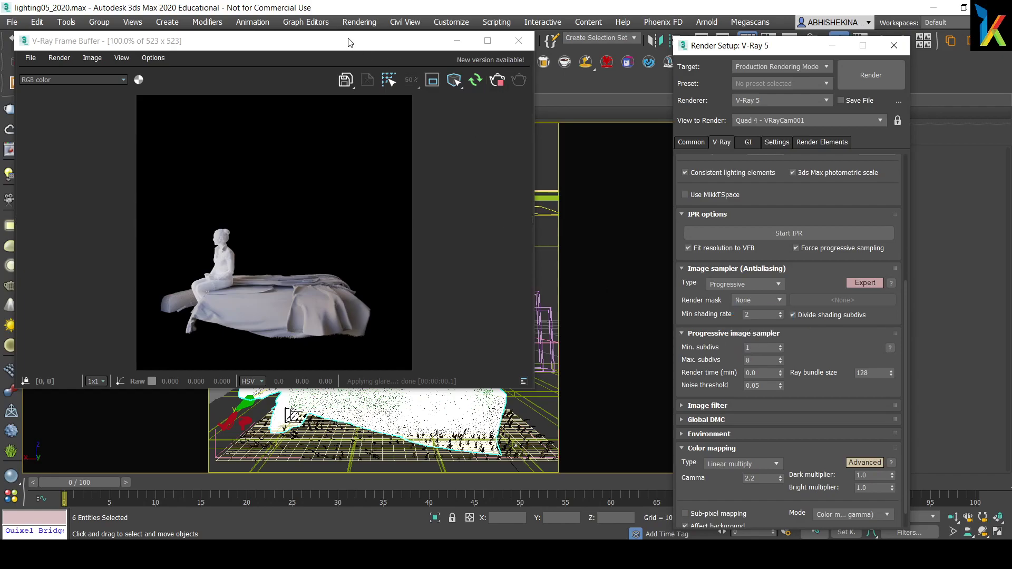
{"action": "left_click_drag", "start_coordinate": [349, 49], "coordinate": [513, 52]}
{"action": "left_click", "coordinate": [661, 84]}
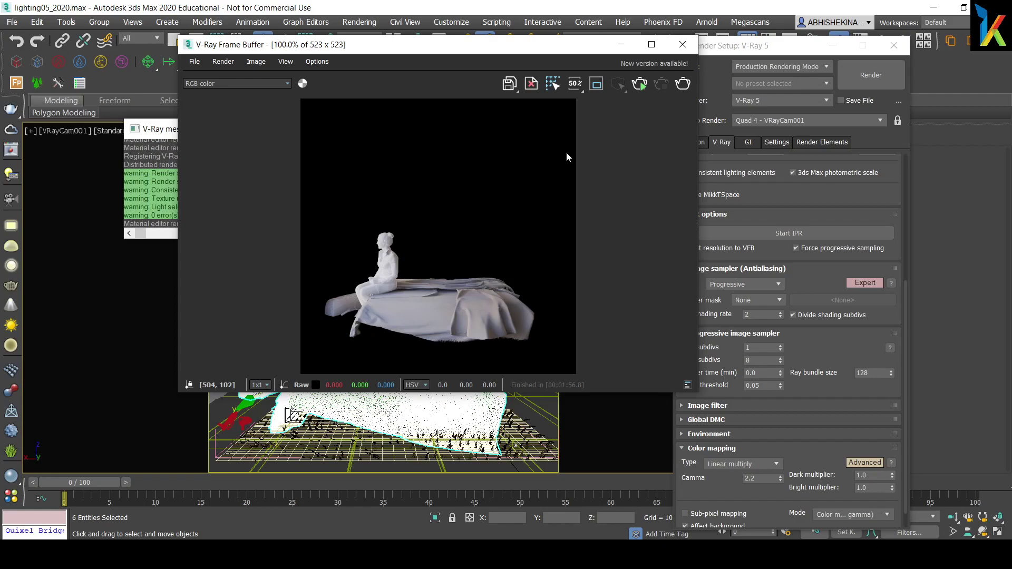
Try an output width of 4000 in the common render settings and restore the width to 1000.
{"action": "left_click_drag", "start_coordinate": [580, 48], "coordinate": [519, 47]}
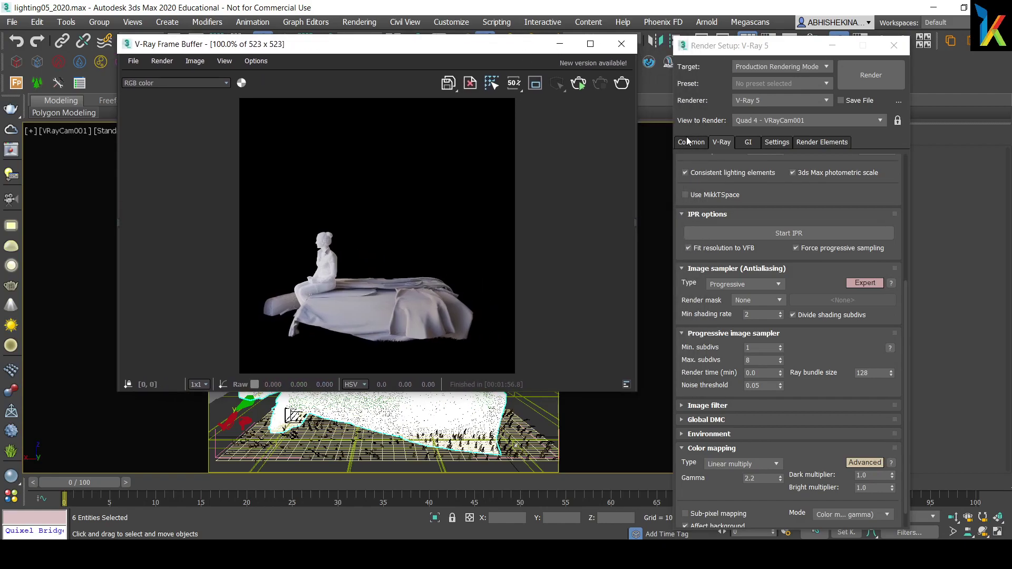
{"action": "left_click", "coordinate": [692, 143]}
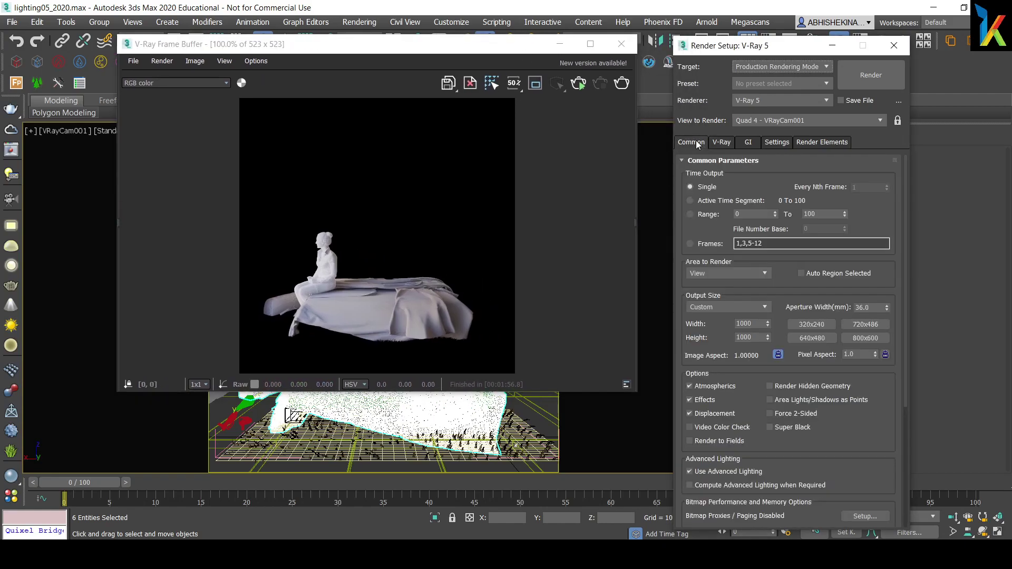
{"action": "scroll", "coordinate": [757, 269], "scroll_direction": "down", "scroll_amount": 2}
{"action": "double_click", "coordinate": [758, 262]}
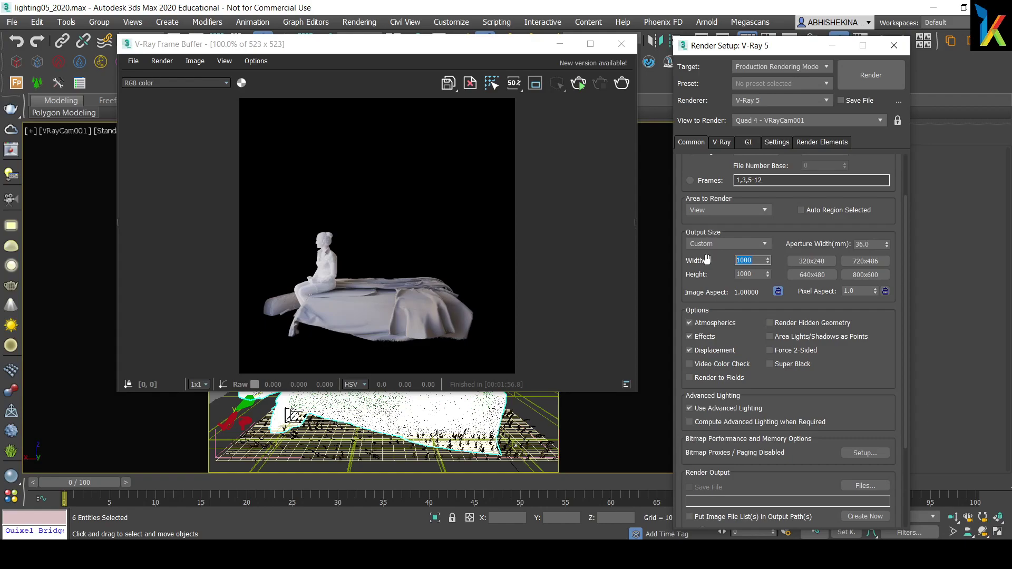
{"action": "left_click", "coordinate": [778, 293]}
{"action": "type", "text": "4000"}
{"action": "key", "text": "Return"}
{"action": "type", "text": "1000"}
{"action": "key", "text": "Return"}
{"action": "scroll", "coordinate": [825, 364], "scroll_direction": "down", "scroll_amount": 3}
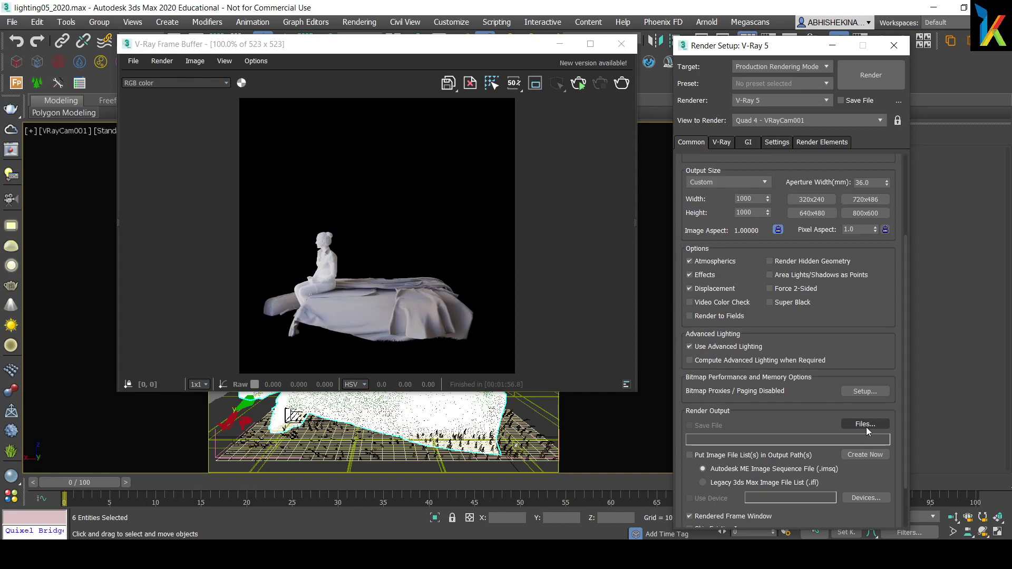
Expand the V-Ray frame buffer settings and turn off the global material override.
{"action": "left_click", "coordinate": [724, 142]}
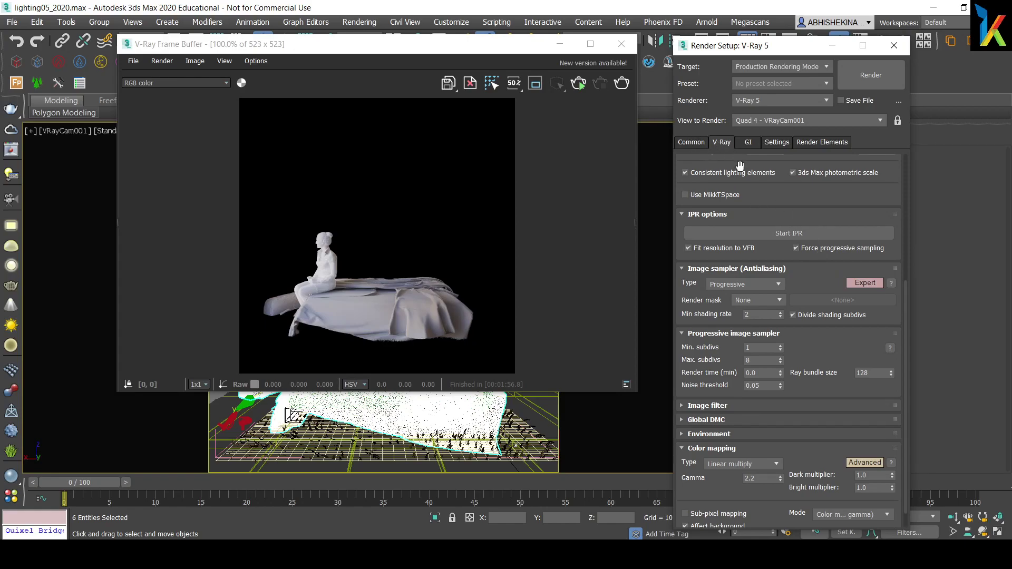
{"action": "scroll", "coordinate": [804, 184], "scroll_direction": "up", "scroll_amount": 5}
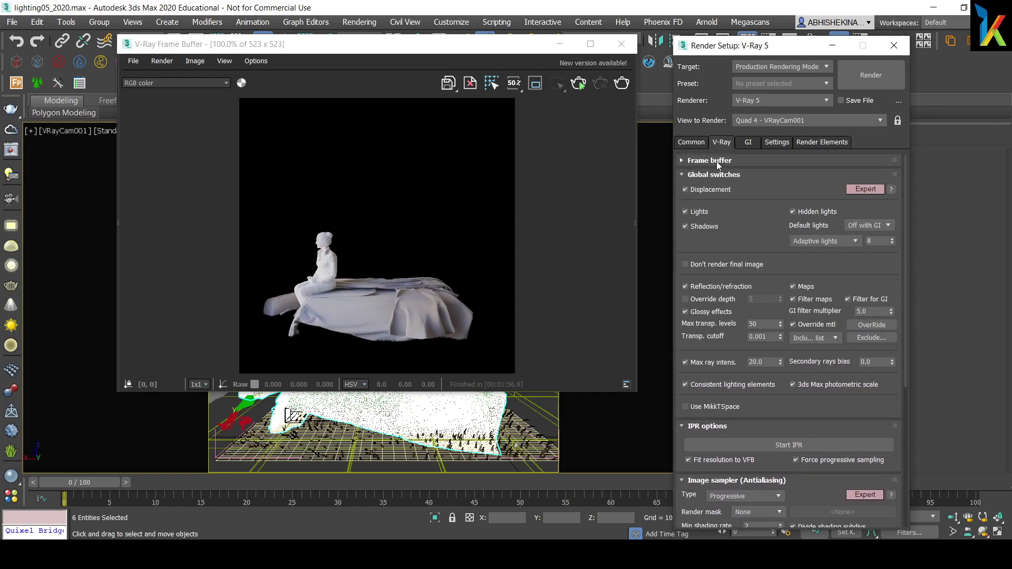
{"action": "left_click", "coordinate": [682, 159]}
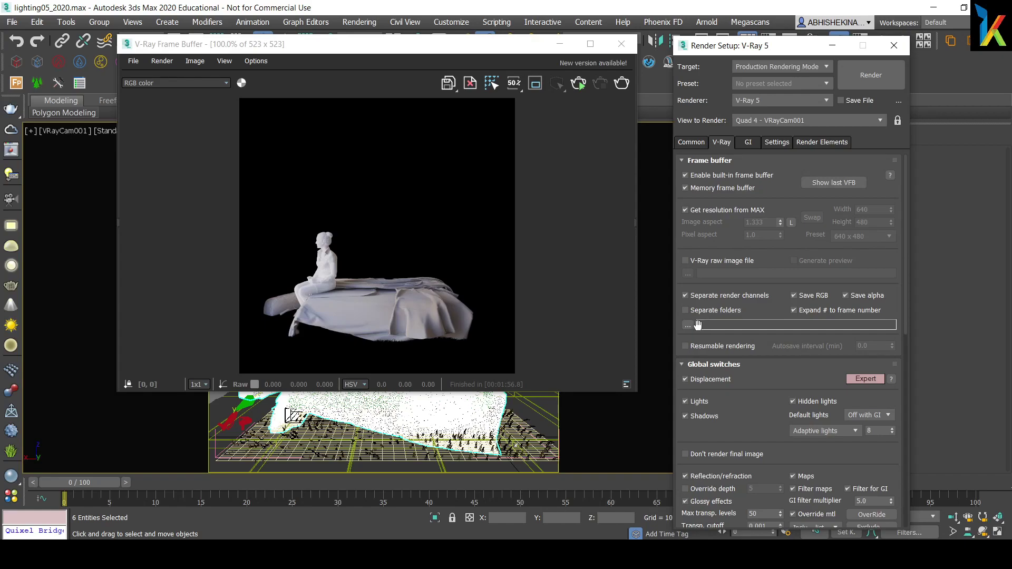
{"action": "scroll", "coordinate": [771, 384], "scroll_direction": "down", "scroll_amount": 5}
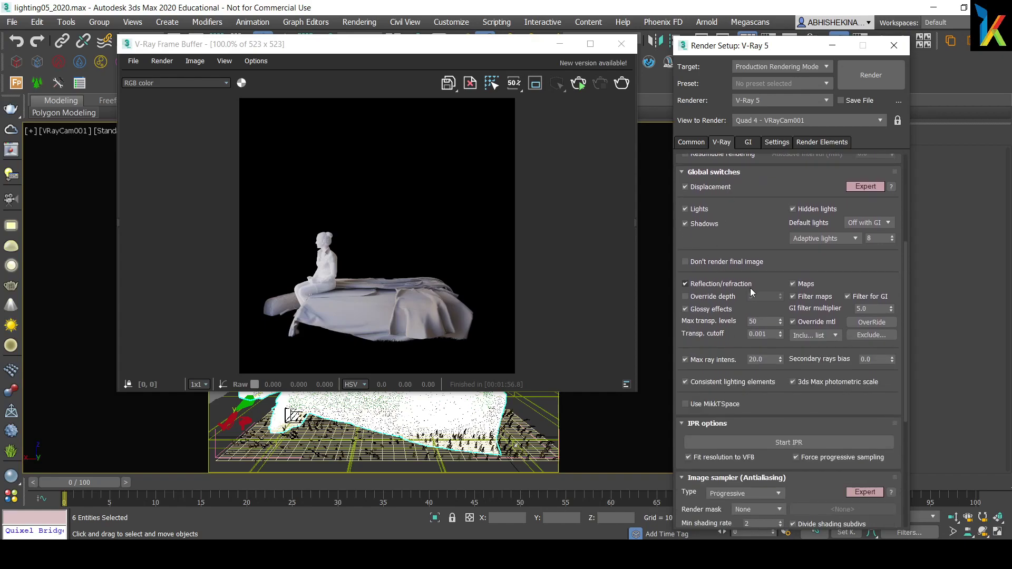
{"action": "left_click_drag", "start_coordinate": [797, 404], "coordinate": [791, 380]}
{"action": "left_click", "coordinate": [792, 298]}
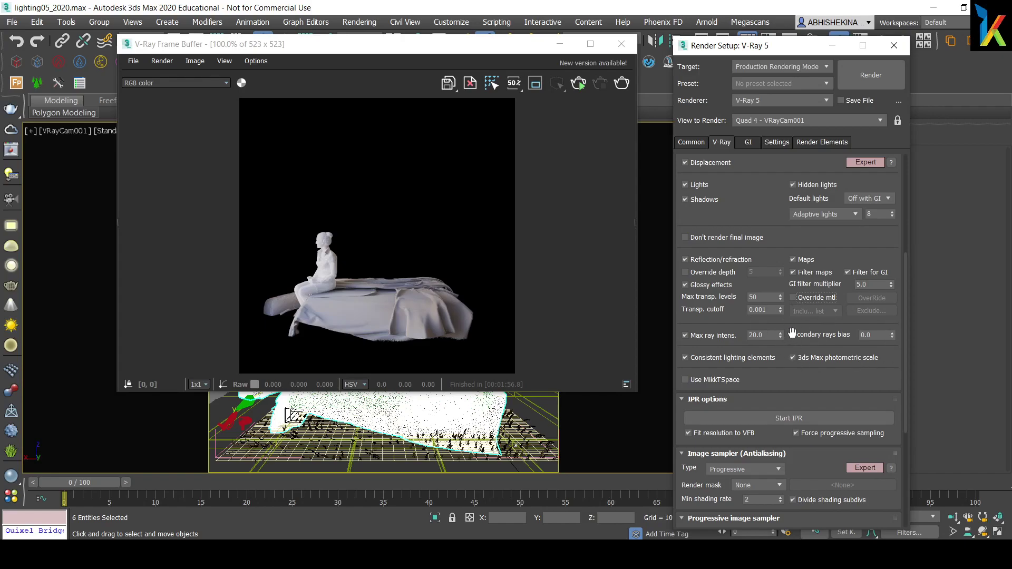
Change the image sampler type to Bucket.
{"action": "scroll", "coordinate": [786, 380], "scroll_direction": "down", "scroll_amount": 3}
{"action": "left_click", "coordinate": [777, 318]}
{"action": "left_click", "coordinate": [730, 323]}
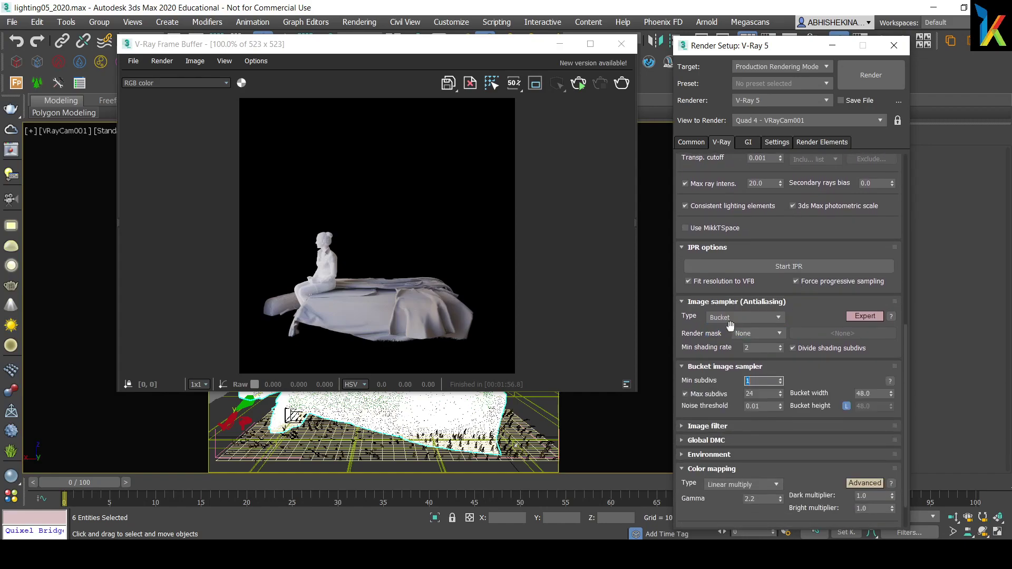
Set the bucket image sampler's bucket width to 68 and its noise threshold to 0.05.
{"action": "left_click", "coordinate": [867, 395]}
{"action": "type", "text": "68"}
{"action": "key", "text": "Return"}
{"action": "double_click", "coordinate": [756, 362]}
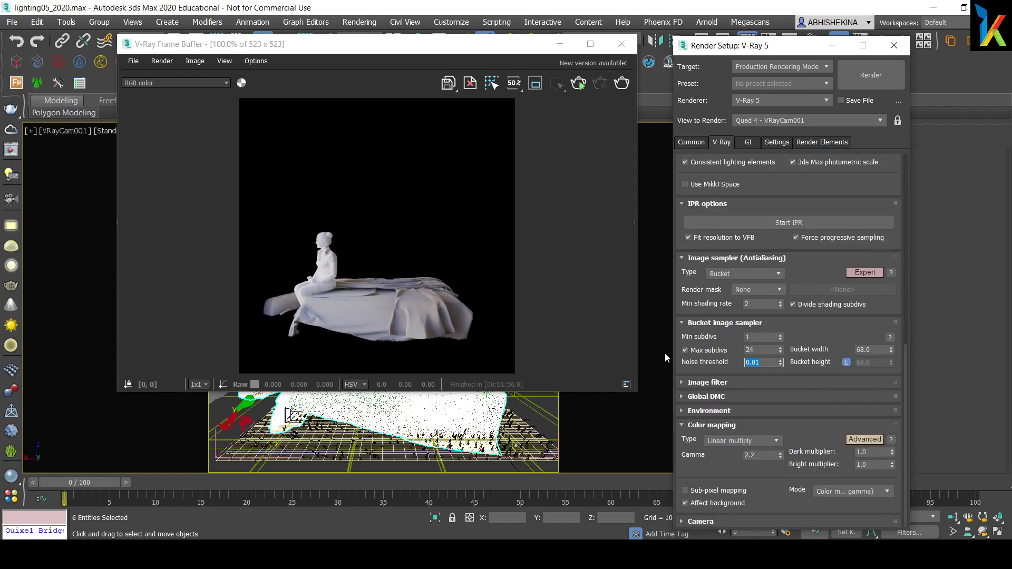
{"action": "type", "text": "0.05"}
{"action": "type", "text": "05"}
{"action": "type", "text": "0.05"}
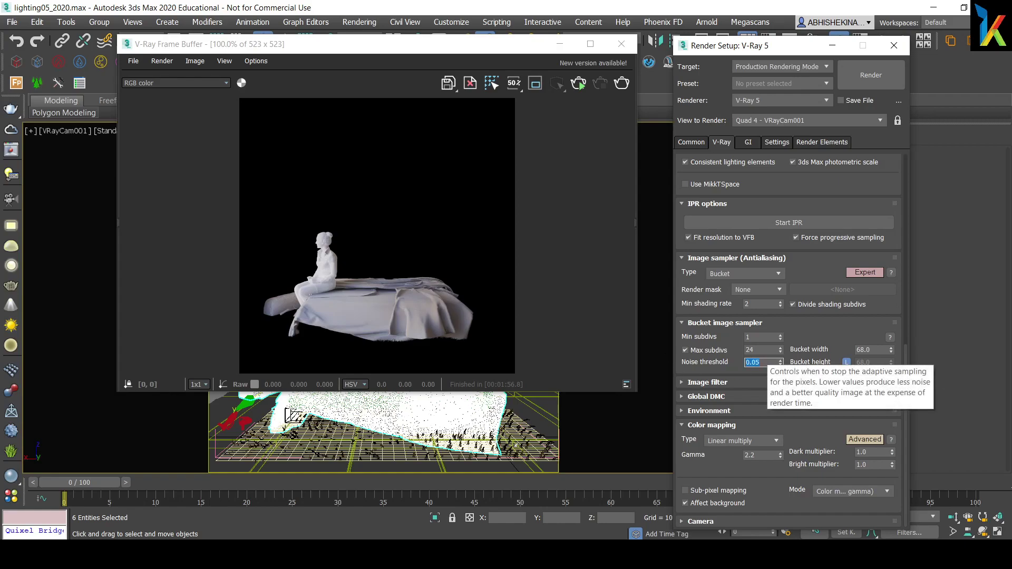
{"action": "left_click", "coordinate": [818, 336]}
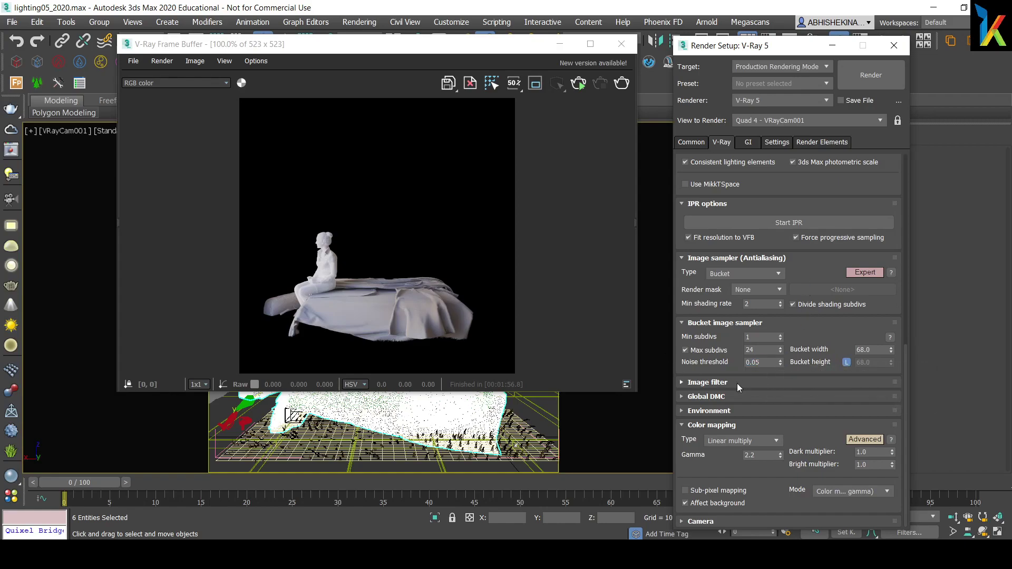
{"action": "left_click", "coordinate": [686, 382]}
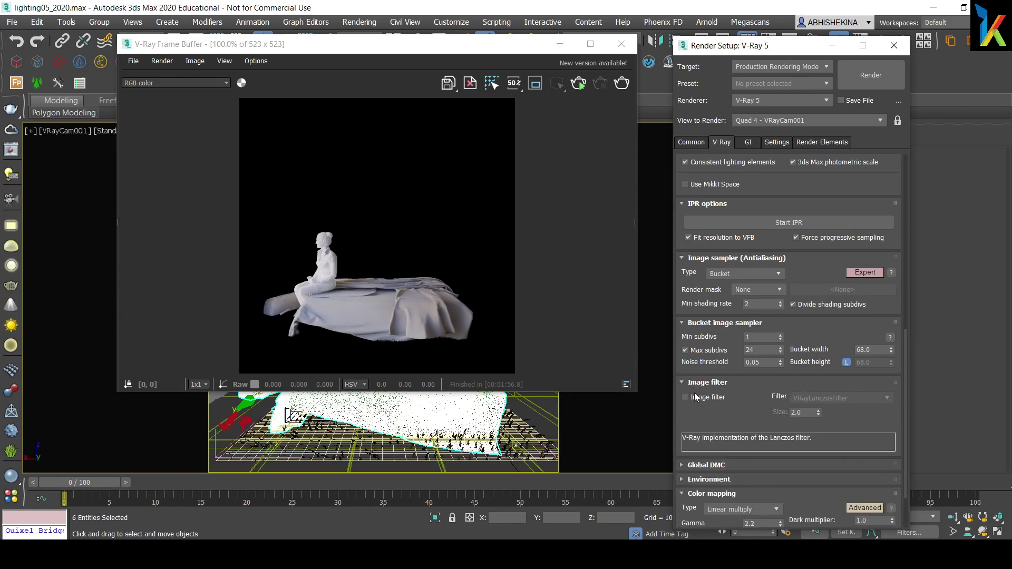
{"action": "left_click", "coordinate": [687, 382]}
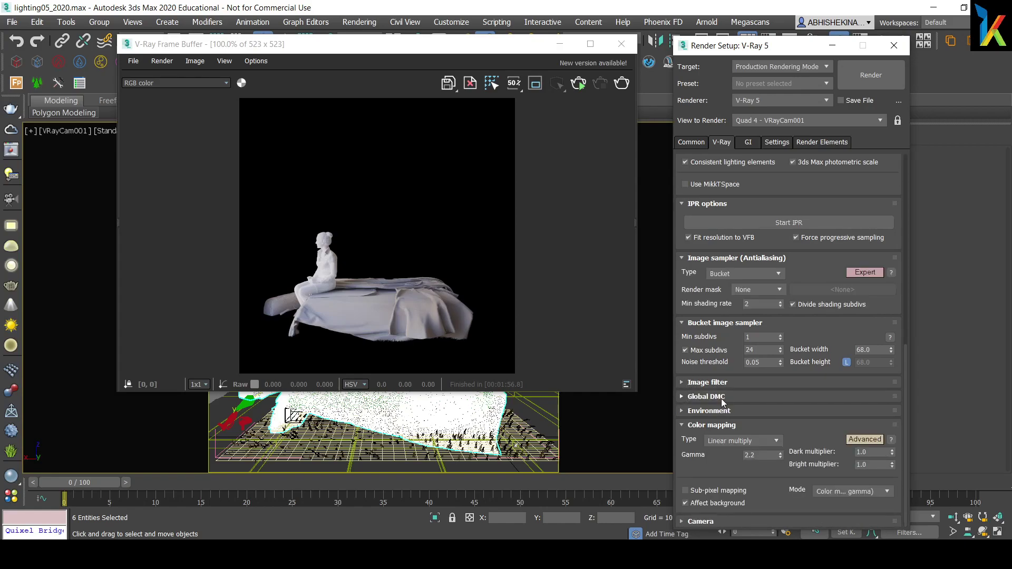
{"action": "left_click", "coordinate": [714, 397]}
{"action": "left_click", "coordinate": [712, 397]}
Set the irradiance map's current preset to Low in the global illumination settings and collapse its rollout.
{"action": "left_click", "coordinate": [742, 144]}
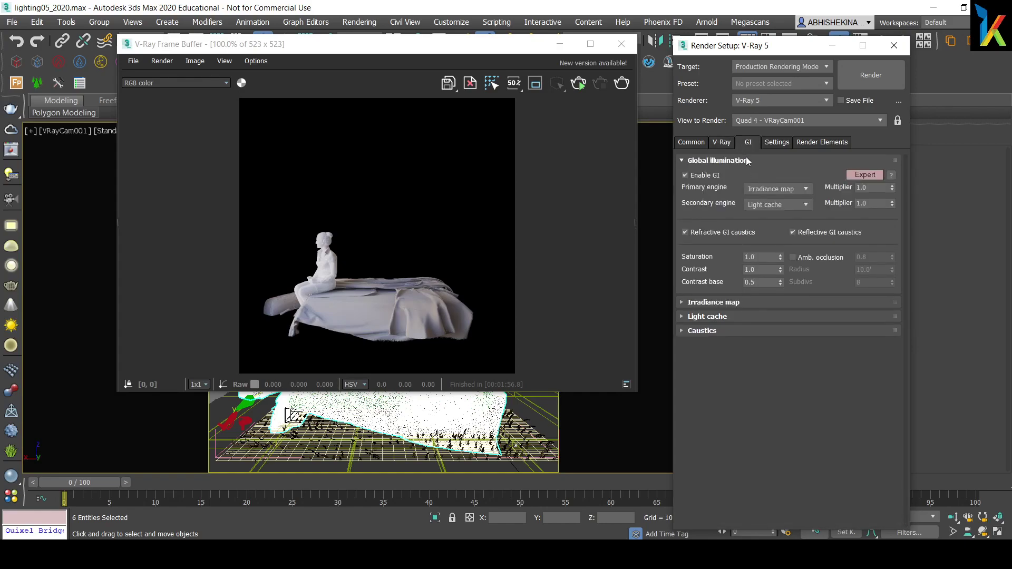
{"action": "left_click", "coordinate": [681, 301]}
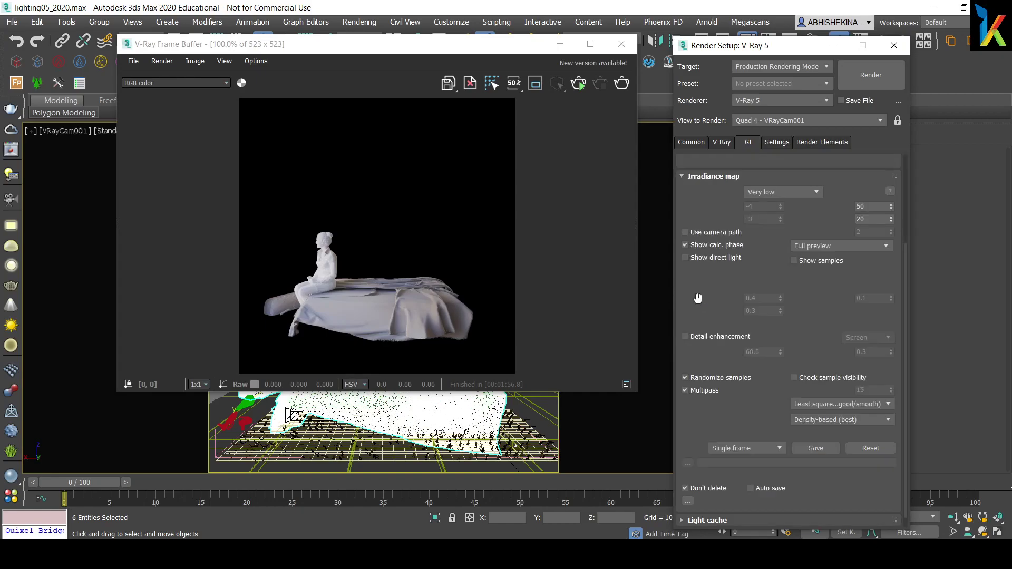
{"action": "left_click", "coordinate": [798, 193]}
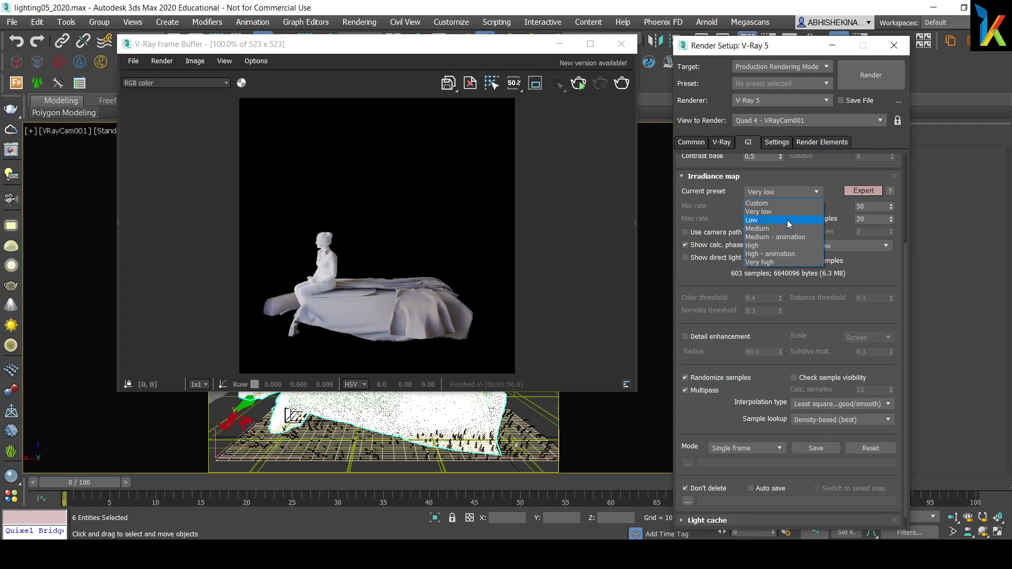
{"action": "left_click", "coordinate": [810, 221]}
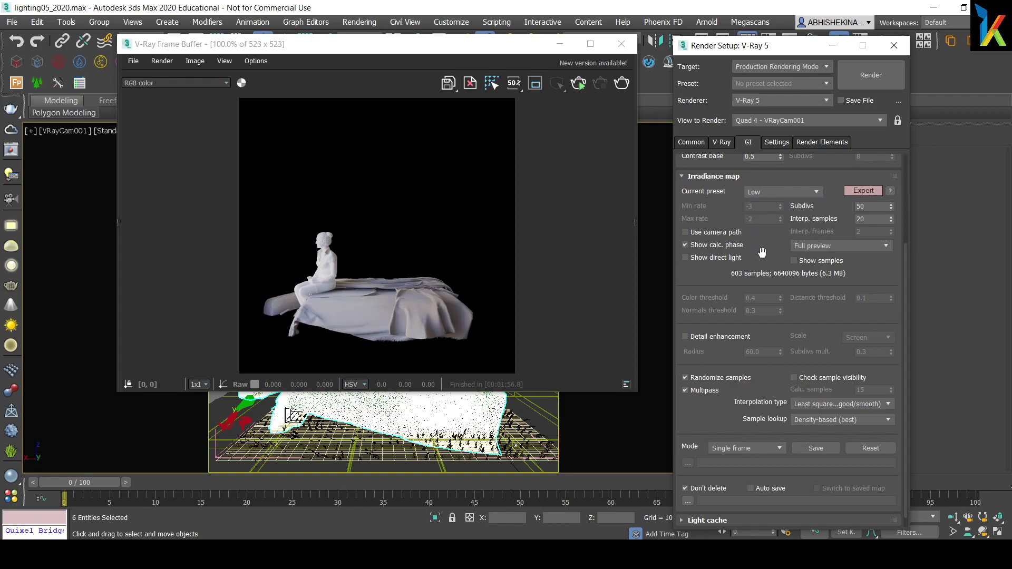
{"action": "scroll", "coordinate": [774, 256], "scroll_direction": "down", "scroll_amount": 1}
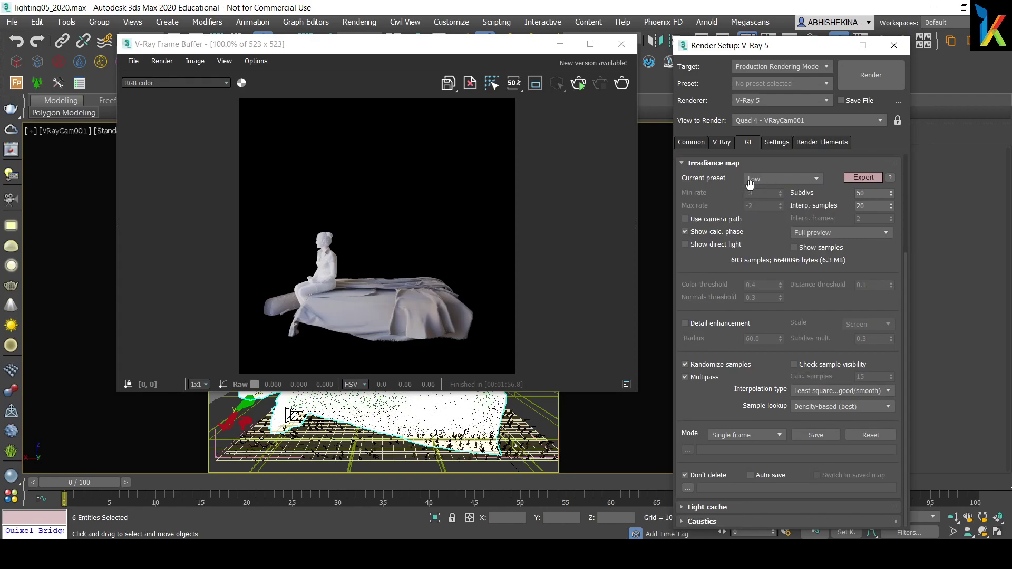
{"action": "left_click", "coordinate": [723, 162]}
{"action": "left_click", "coordinate": [695, 302]}
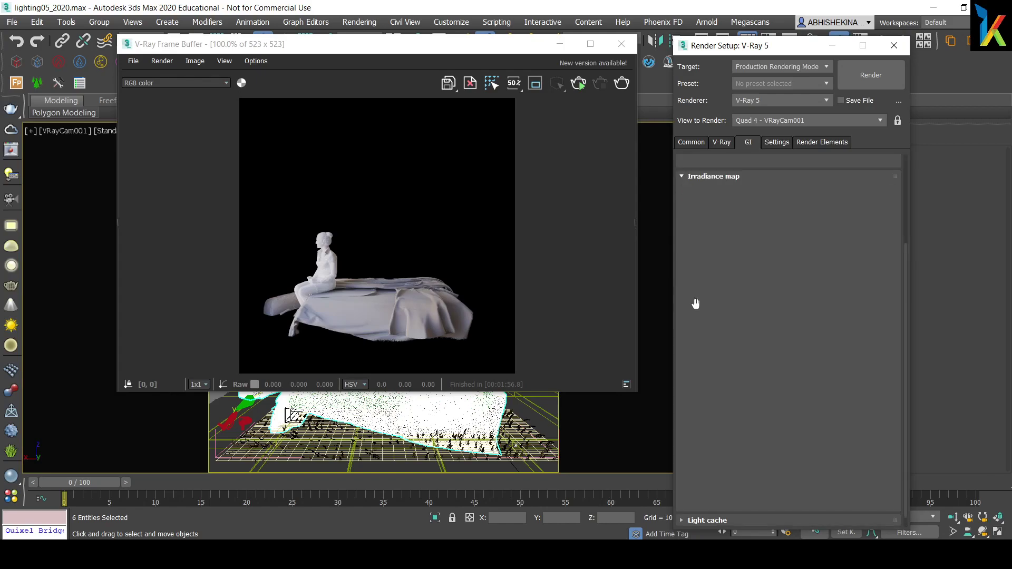
{"action": "left_click", "coordinate": [712, 173]}
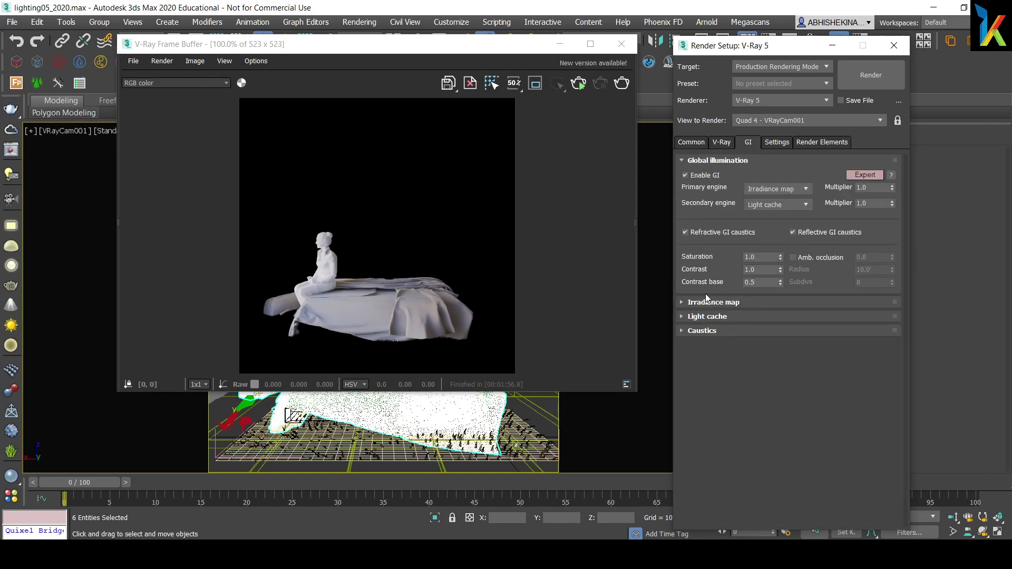
Set the light cache subdivisions to 1000.
{"action": "left_click", "coordinate": [704, 316]}
{"action": "double_click", "coordinate": [756, 346]}
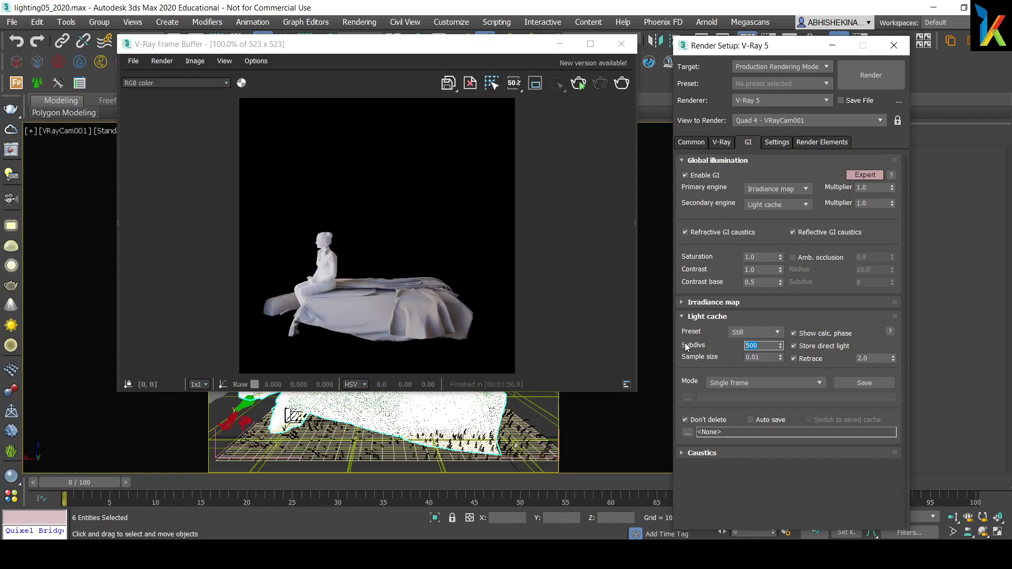
{"action": "type", "text": "1000"}
{"action": "key", "text": "Return"}
Start adding render elements, selecting VRayZDepth, VRayWireColor, VRayTotalLighting, VRaySpecular, VRayShadows and VRaySelfIllumination.
{"action": "left_click", "coordinate": [777, 143]}
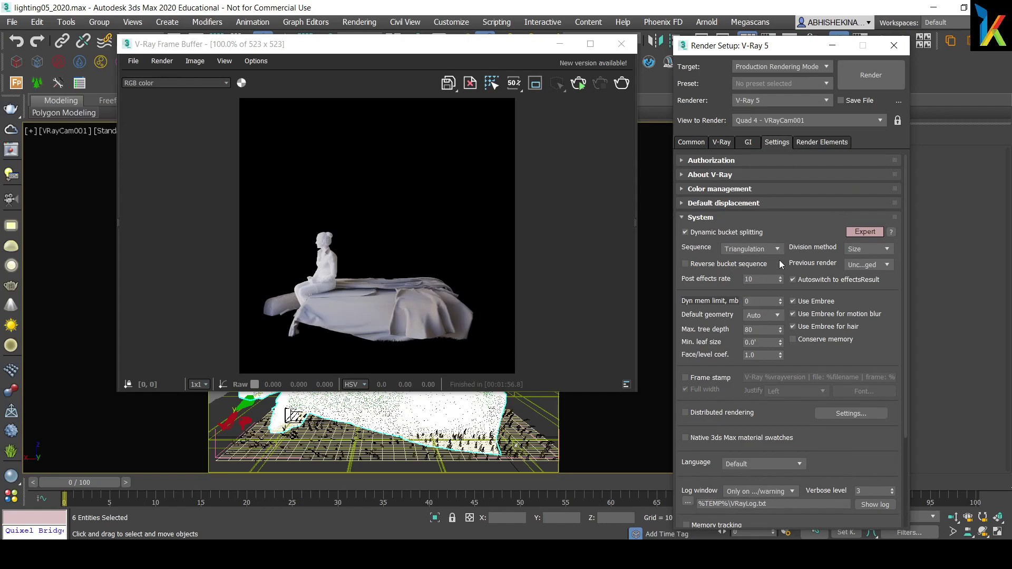
{"action": "left_click", "coordinate": [822, 142]}
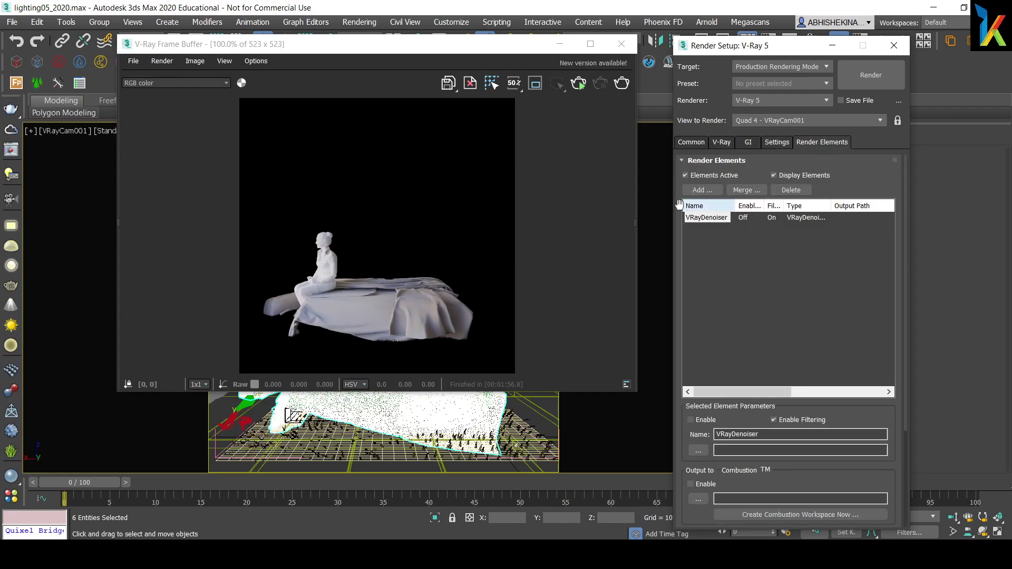
{"action": "left_click", "coordinate": [698, 190]}
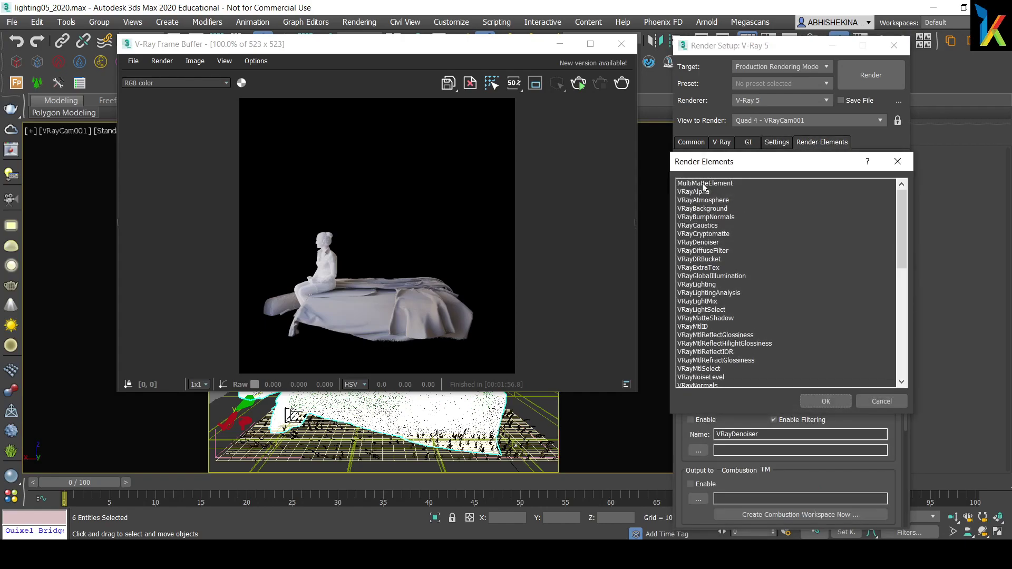
{"action": "left_click_drag", "start_coordinate": [908, 251], "coordinate": [891, 374]}
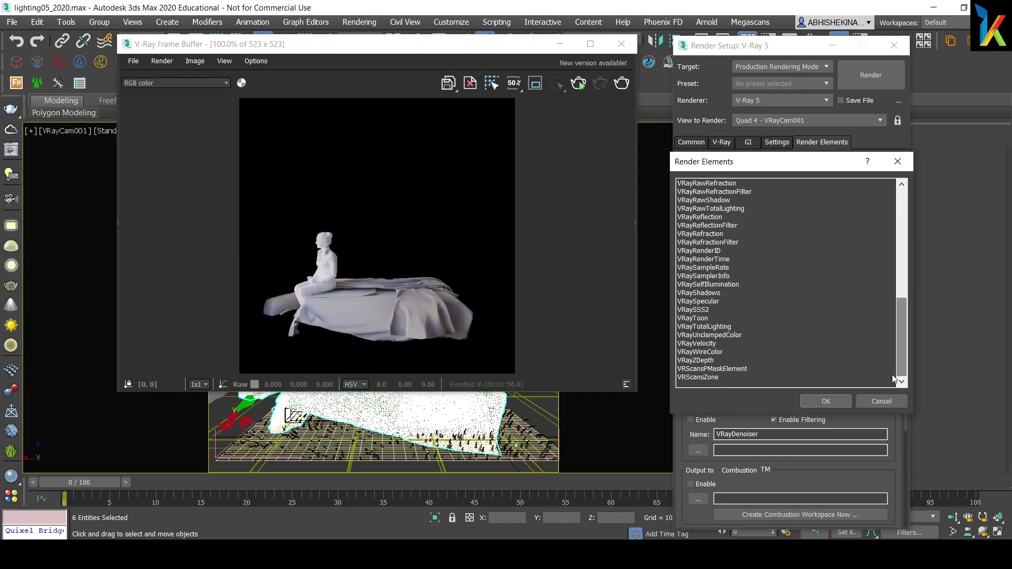
{"action": "left_click", "coordinate": [704, 362]}
{"action": "left_click", "coordinate": [705, 353], "text": "ctrl"}
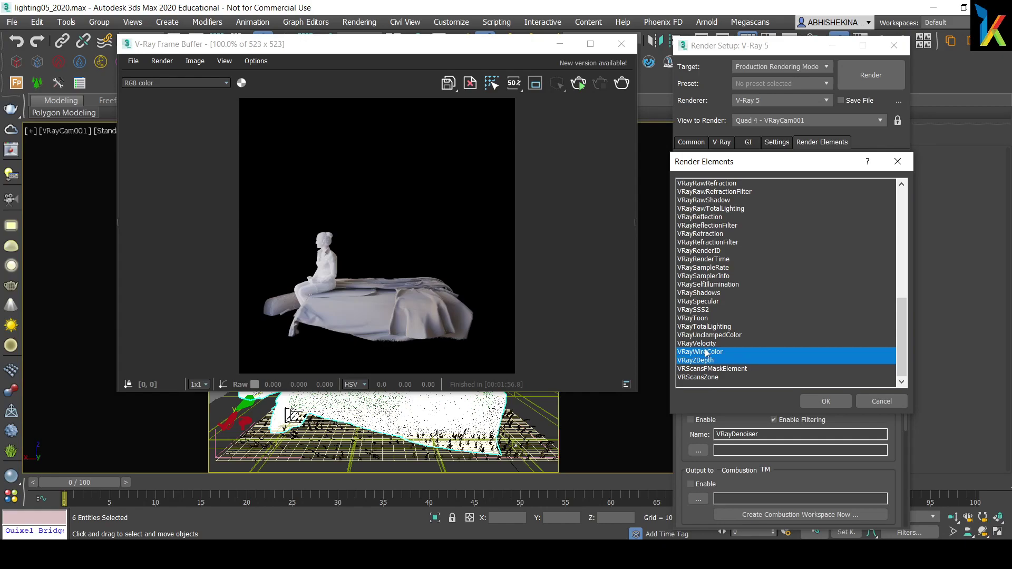
{"action": "left_click", "coordinate": [702, 327], "text": "ctrl"}
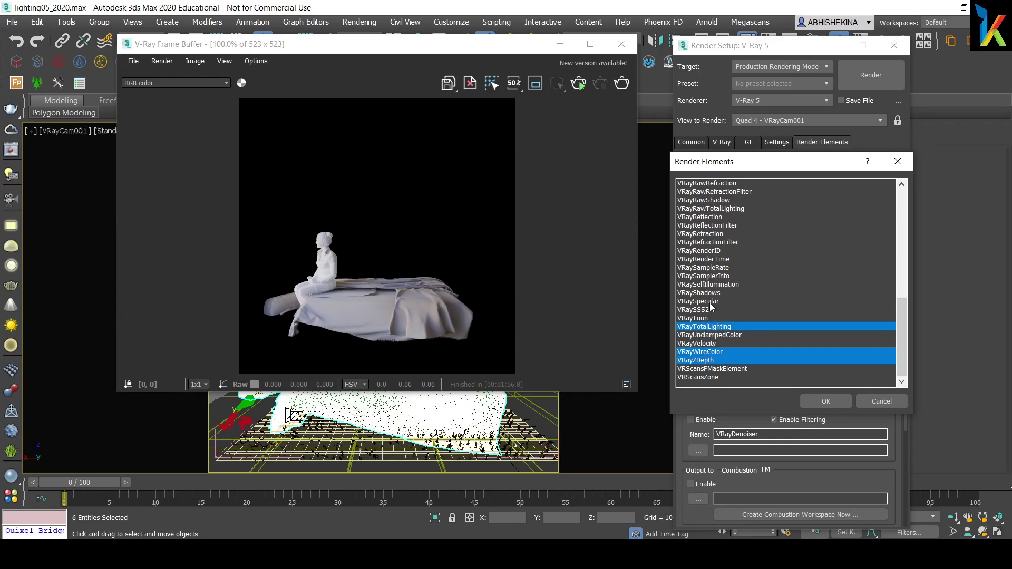
{"action": "left_click", "coordinate": [710, 302], "text": "ctrl"}
{"action": "left_click", "coordinate": [730, 293], "text": "ctrl"}
{"action": "left_click", "coordinate": [734, 285], "text": "ctrl"}
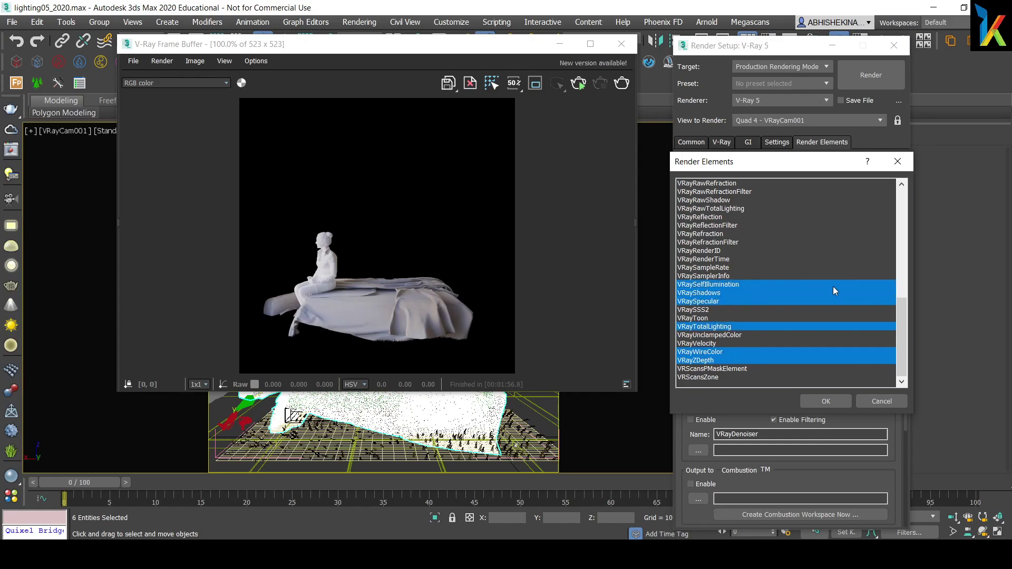
Include VRayRefraction, VRayReflection, VRayLightSelect, VRayLightMix, VRayLighting, VRayGlobalIllumination and VRayExtraTex in the selection and add the chosen render elements.
{"action": "left_click_drag", "start_coordinate": [901, 321], "coordinate": [909, 286]}
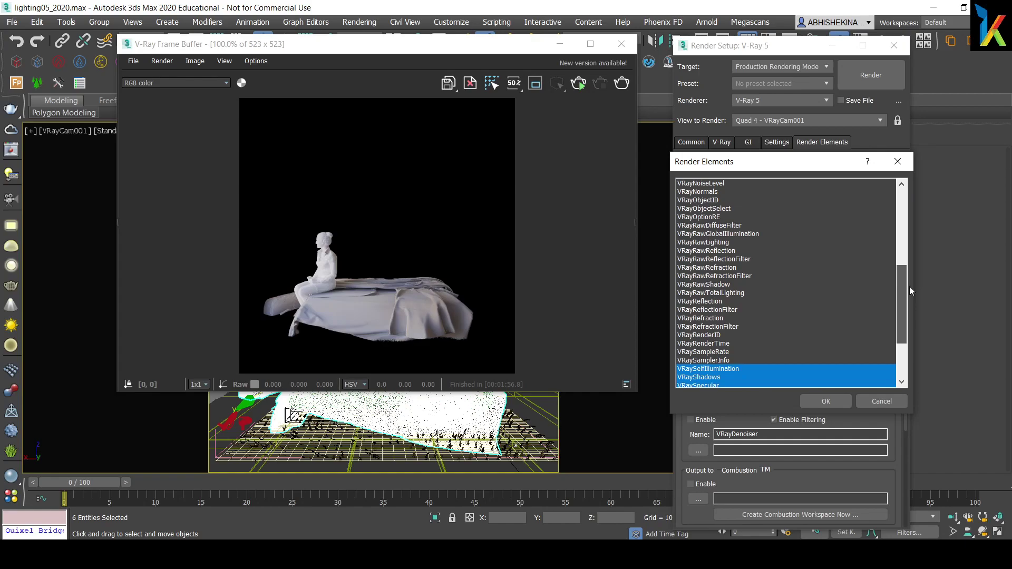
{"action": "left_click", "coordinate": [700, 317], "text": "ctrl"}
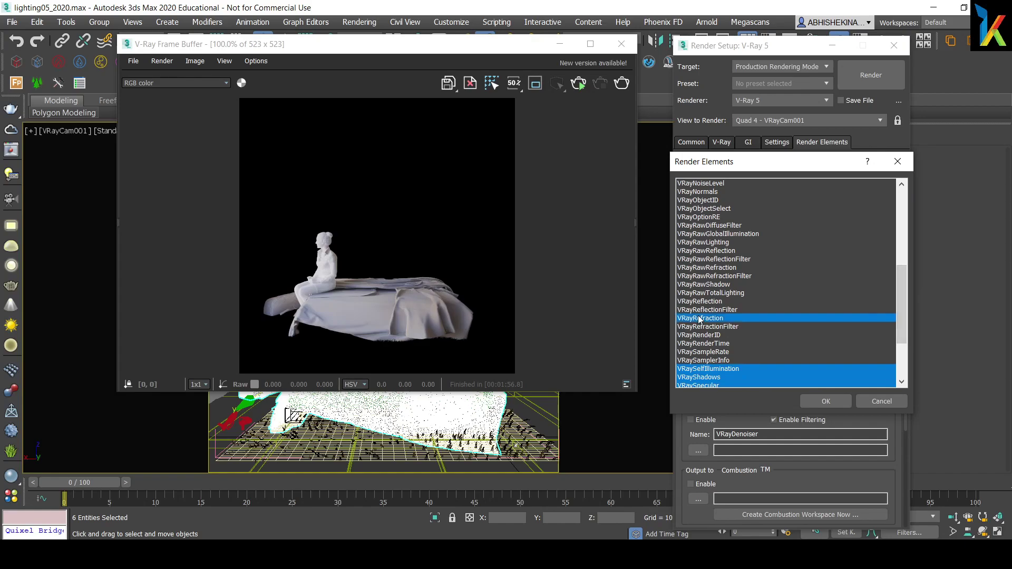
{"action": "left_click", "coordinate": [719, 303], "text": "ctrl"}
{"action": "left_click_drag", "start_coordinate": [903, 284], "coordinate": [905, 255]}
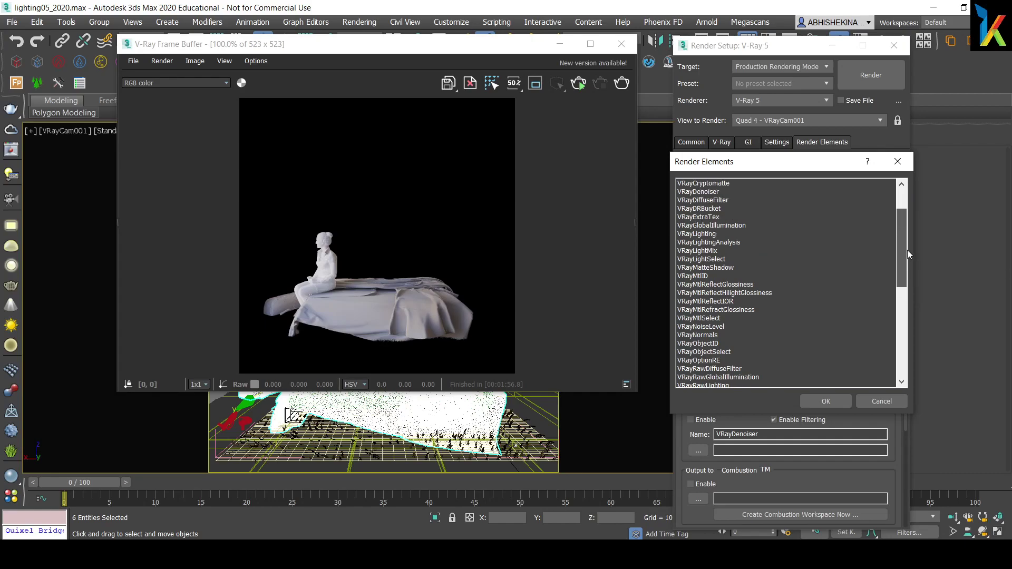
{"action": "left_click", "coordinate": [722, 259]}
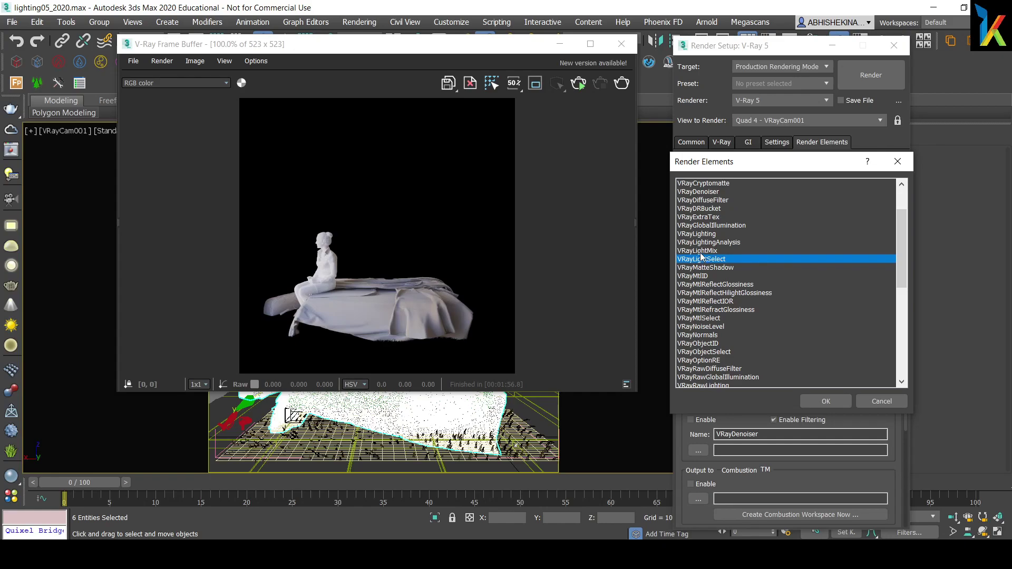
{"action": "left_click", "coordinate": [700, 251], "text": "ctrl"}
{"action": "left_click", "coordinate": [711, 234], "text": "ctrl"}
{"action": "left_click", "coordinate": [741, 226], "text": "ctrl"}
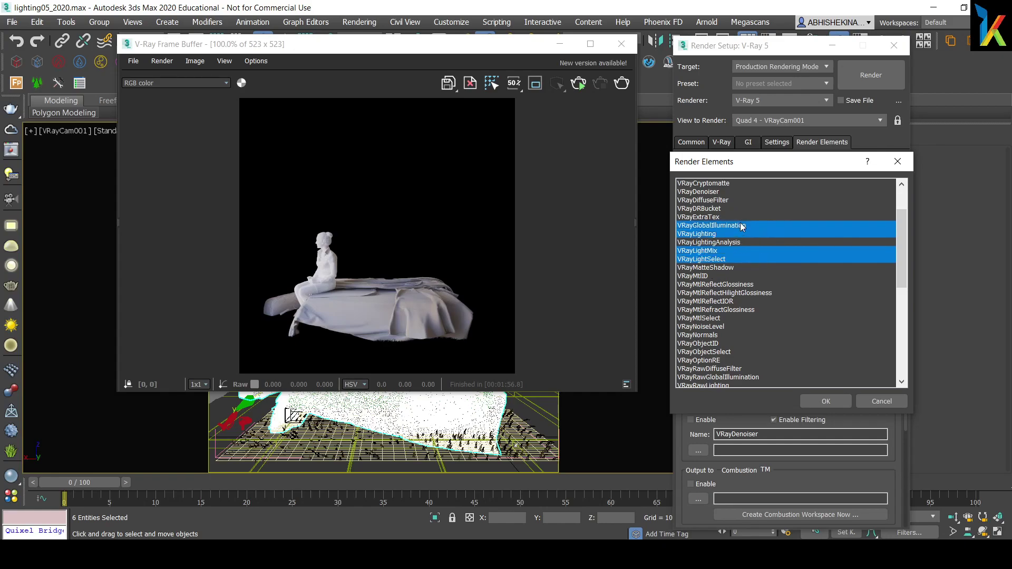
{"action": "left_click", "coordinate": [709, 217], "text": "ctrl"}
{"action": "left_click_drag", "start_coordinate": [746, 163], "coordinate": [712, 213]}
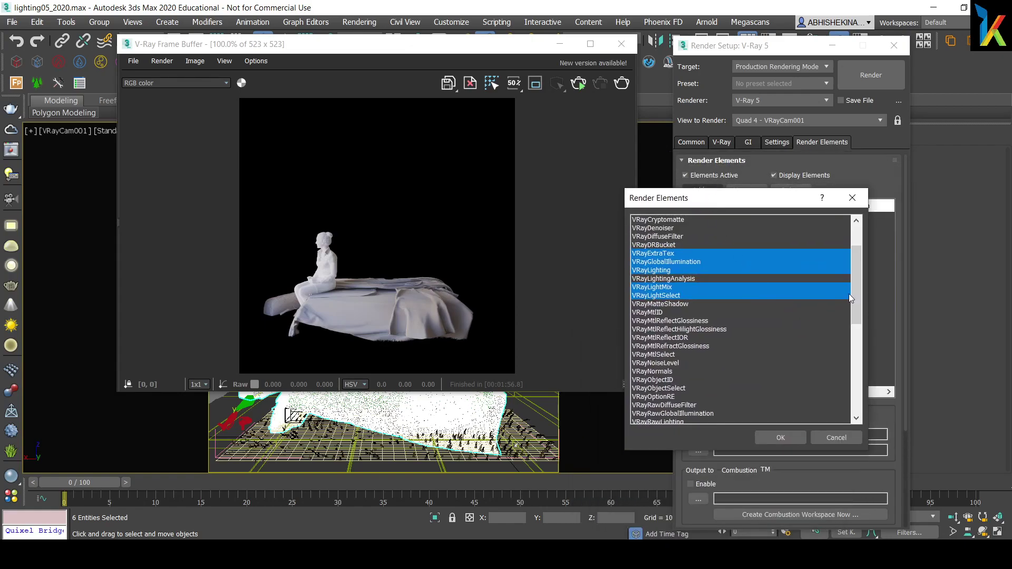
{"action": "scroll", "coordinate": [853, 279], "scroll_direction": "up", "scroll_amount": 2}
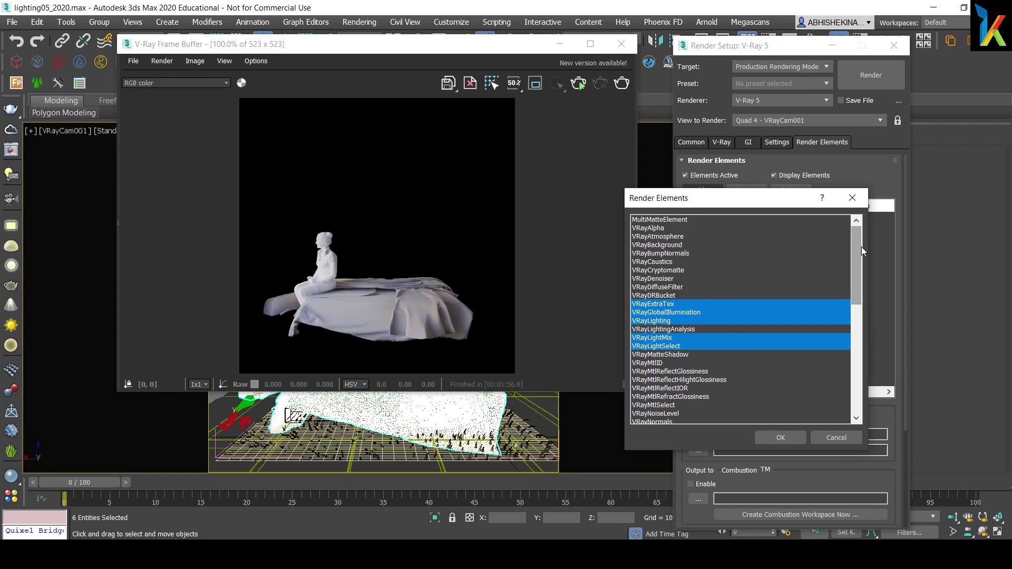
{"action": "left_click", "coordinate": [780, 437]}
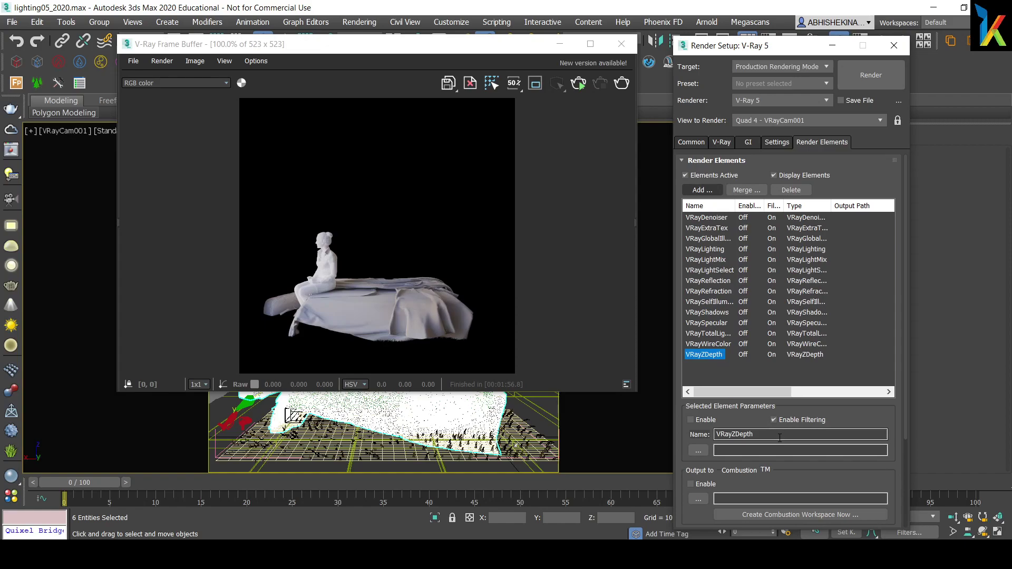
Widen the element name column and delete every render element from VRayExtraTex to VRayZDepth, keeping only VRayDenoiser.
{"action": "left_click_drag", "start_coordinate": [735, 205], "coordinate": [793, 205]}
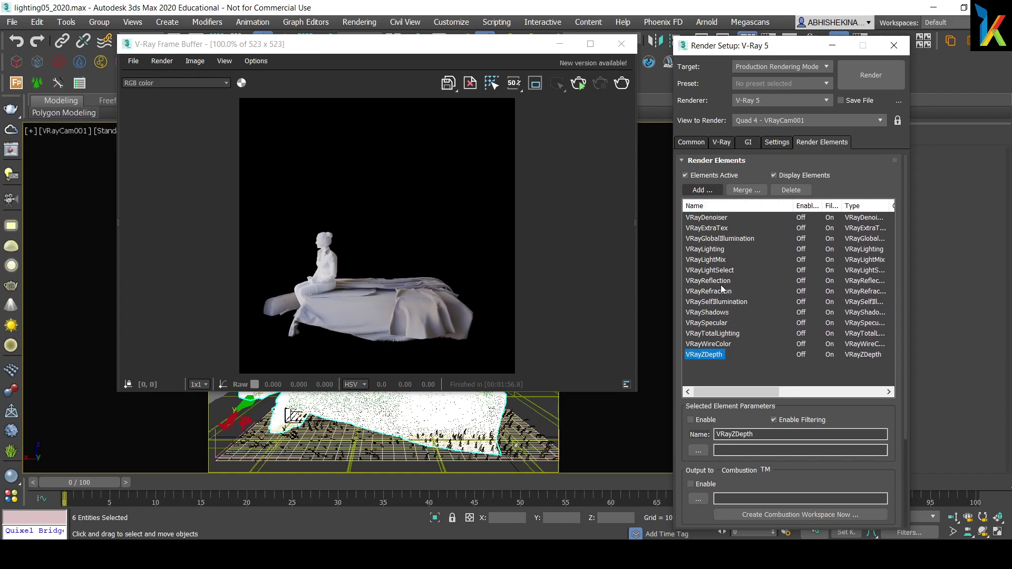
{"action": "left_click", "coordinate": [722, 335]}
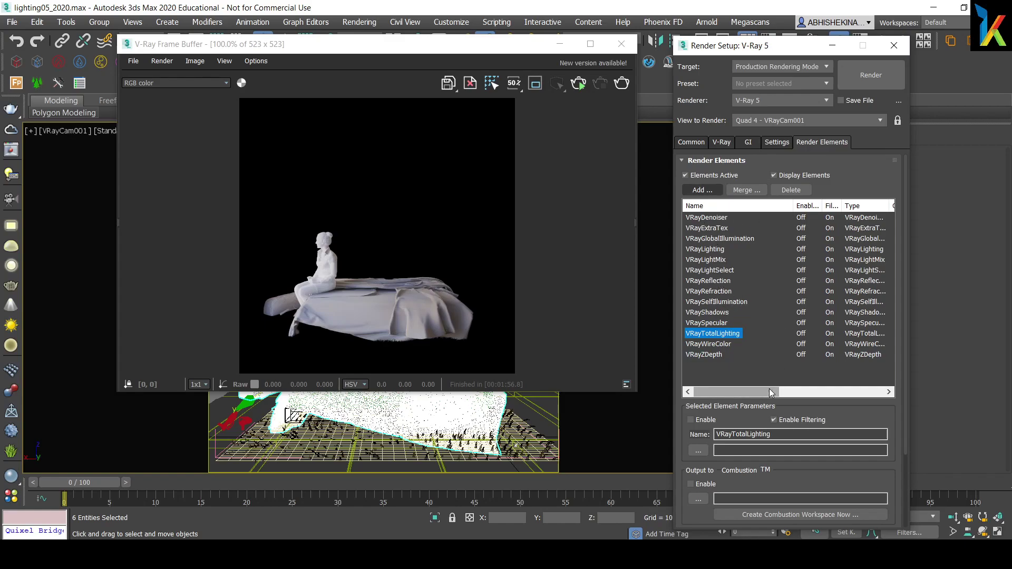
{"action": "left_click", "coordinate": [704, 356]}
{"action": "left_click", "coordinate": [711, 346], "text": "ctrl"}
{"action": "left_click", "coordinate": [713, 333], "text": "ctrl"}
{"action": "left_click", "coordinate": [714, 322], "text": "ctrl"}
{"action": "left_click", "coordinate": [715, 311], "text": "ctrl"}
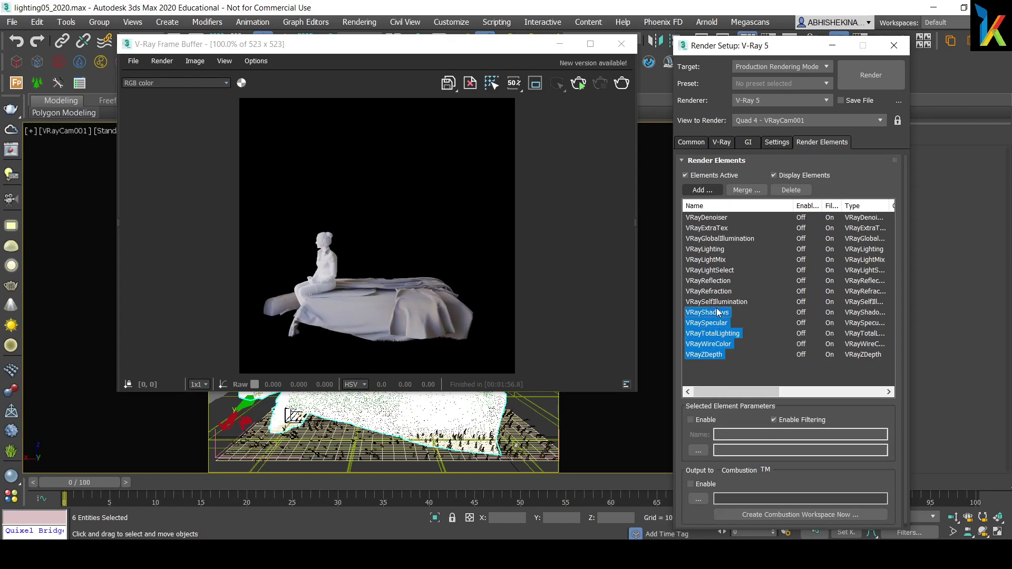
{"action": "left_click", "coordinate": [716, 301], "text": "ctrl"}
{"action": "left_click", "coordinate": [718, 289], "text": "ctrl"}
{"action": "left_click", "coordinate": [716, 281], "text": "ctrl"}
{"action": "left_click", "coordinate": [715, 270], "text": "ctrl"}
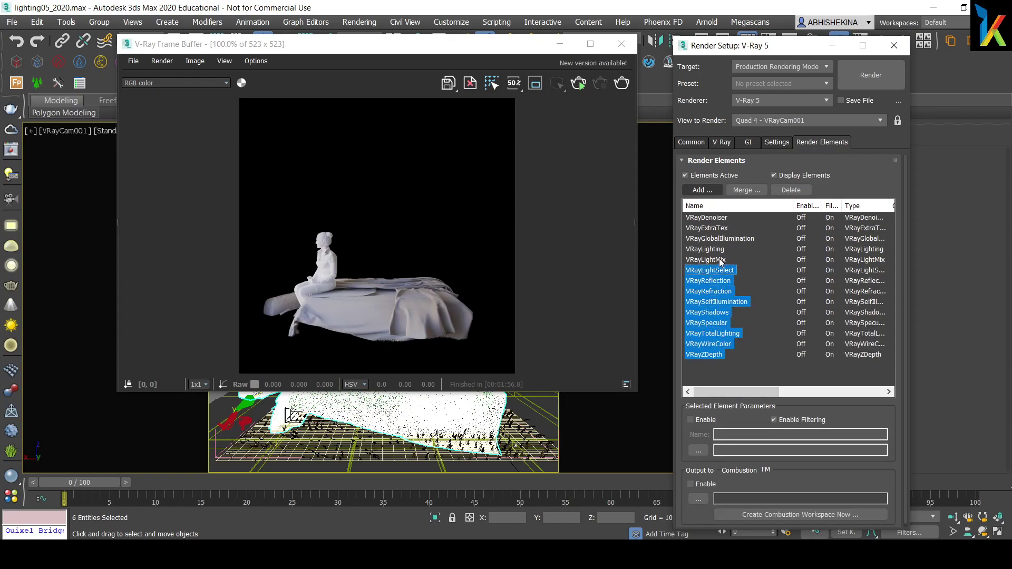
{"action": "left_click", "coordinate": [714, 259], "text": "ctrl"}
{"action": "left_click", "coordinate": [712, 250], "text": "ctrl"}
{"action": "left_click", "coordinate": [729, 239], "text": "ctrl"}
{"action": "left_click", "coordinate": [721, 229], "text": "ctrl"}
{"action": "left_click", "coordinate": [790, 189]}
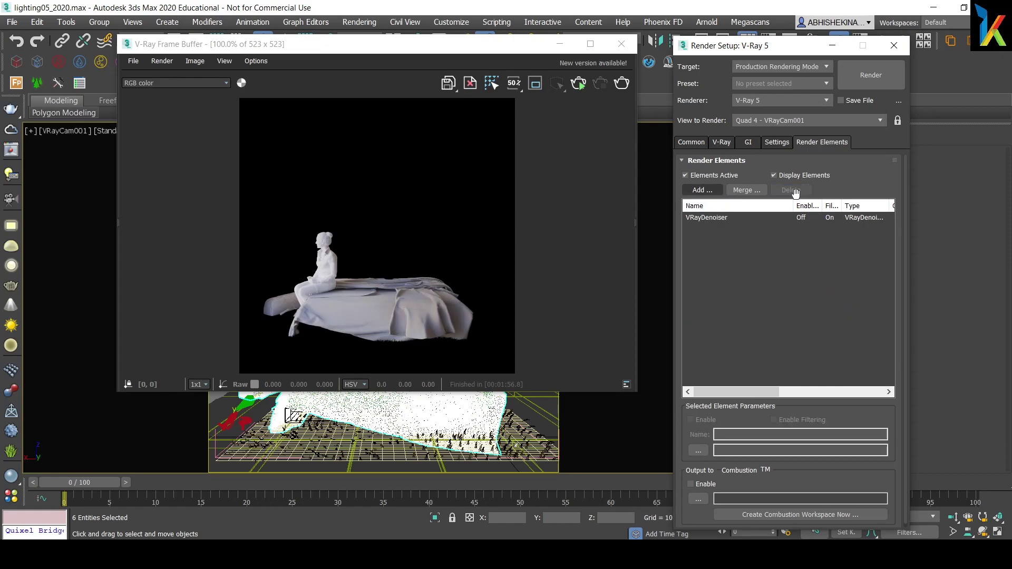
Move the V-Ray frame buffer slightly aside and start the production render.
{"action": "left_click_drag", "start_coordinate": [482, 53], "coordinate": [474, 54]}
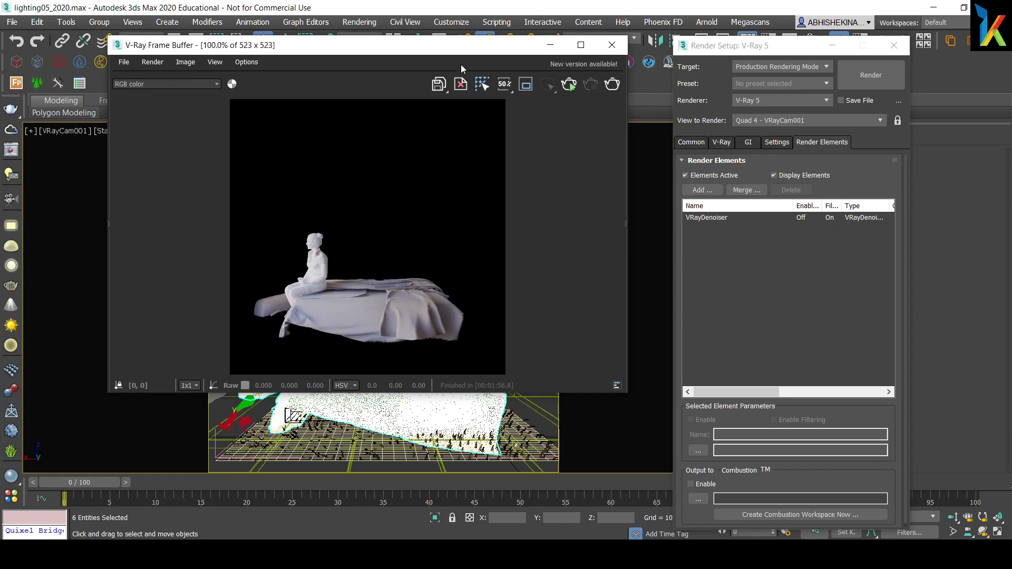
{"action": "left_click", "coordinate": [611, 84]}
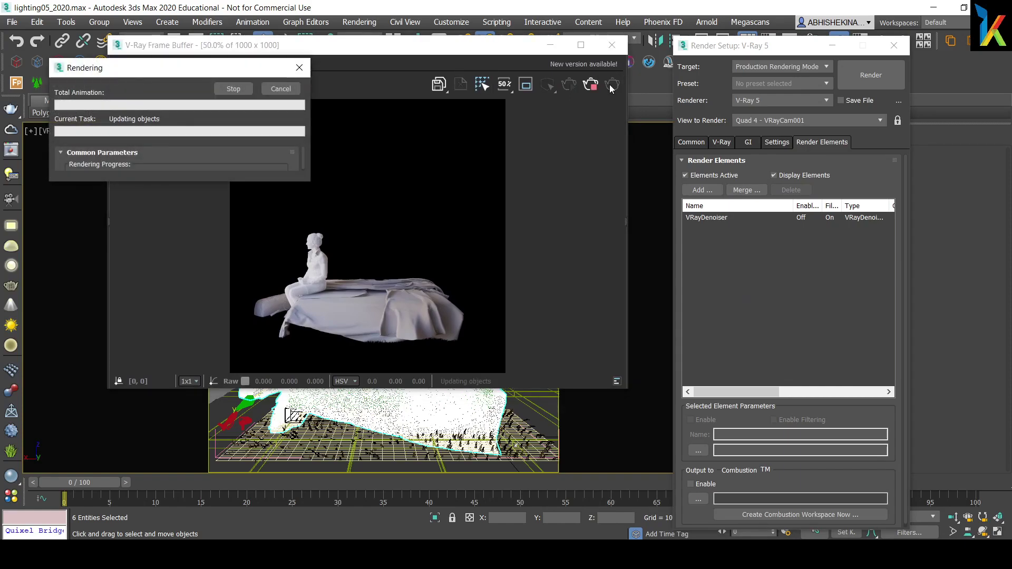